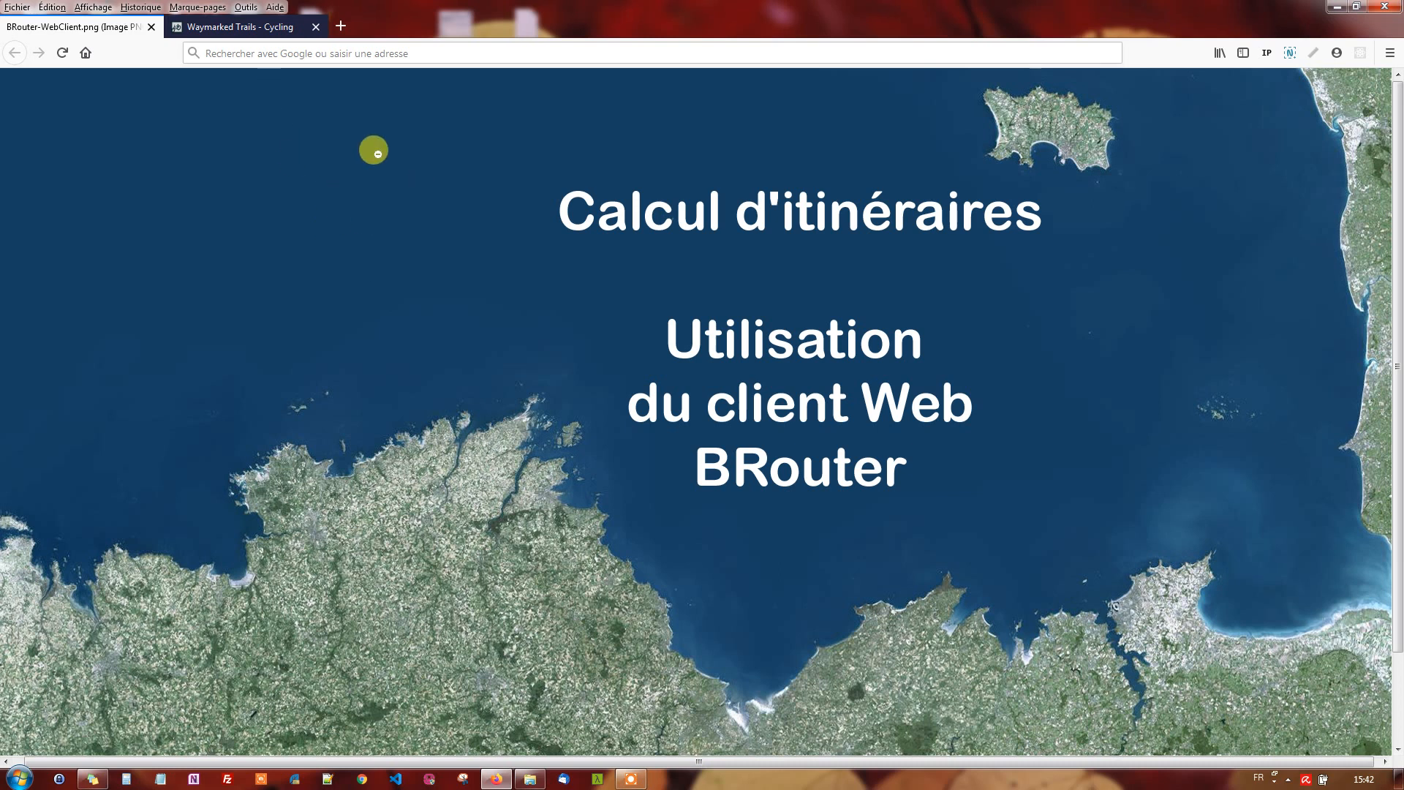
Open the BRouter web client at brouter.de/brouter-web.
left_click(232, 53)
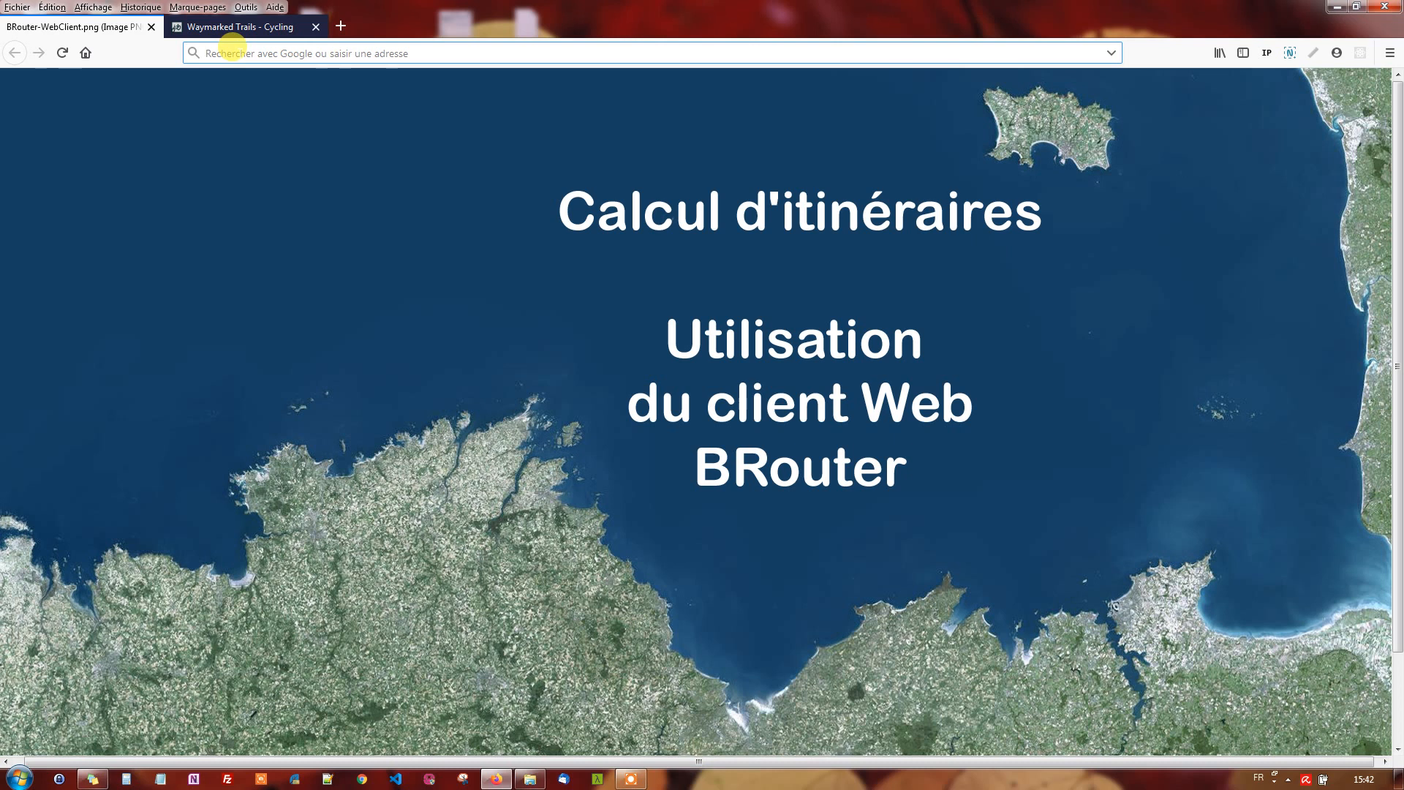
type("brou")
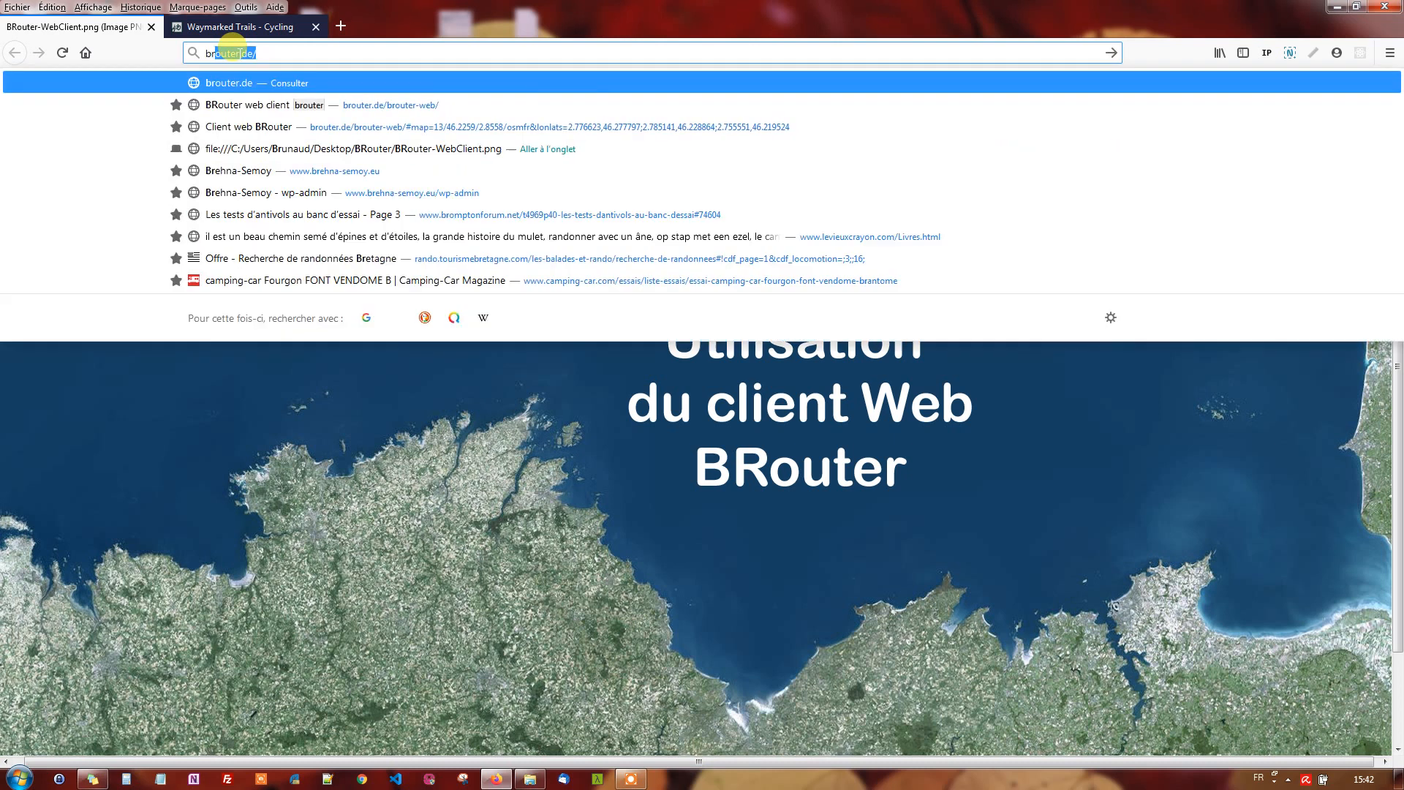
type("t")
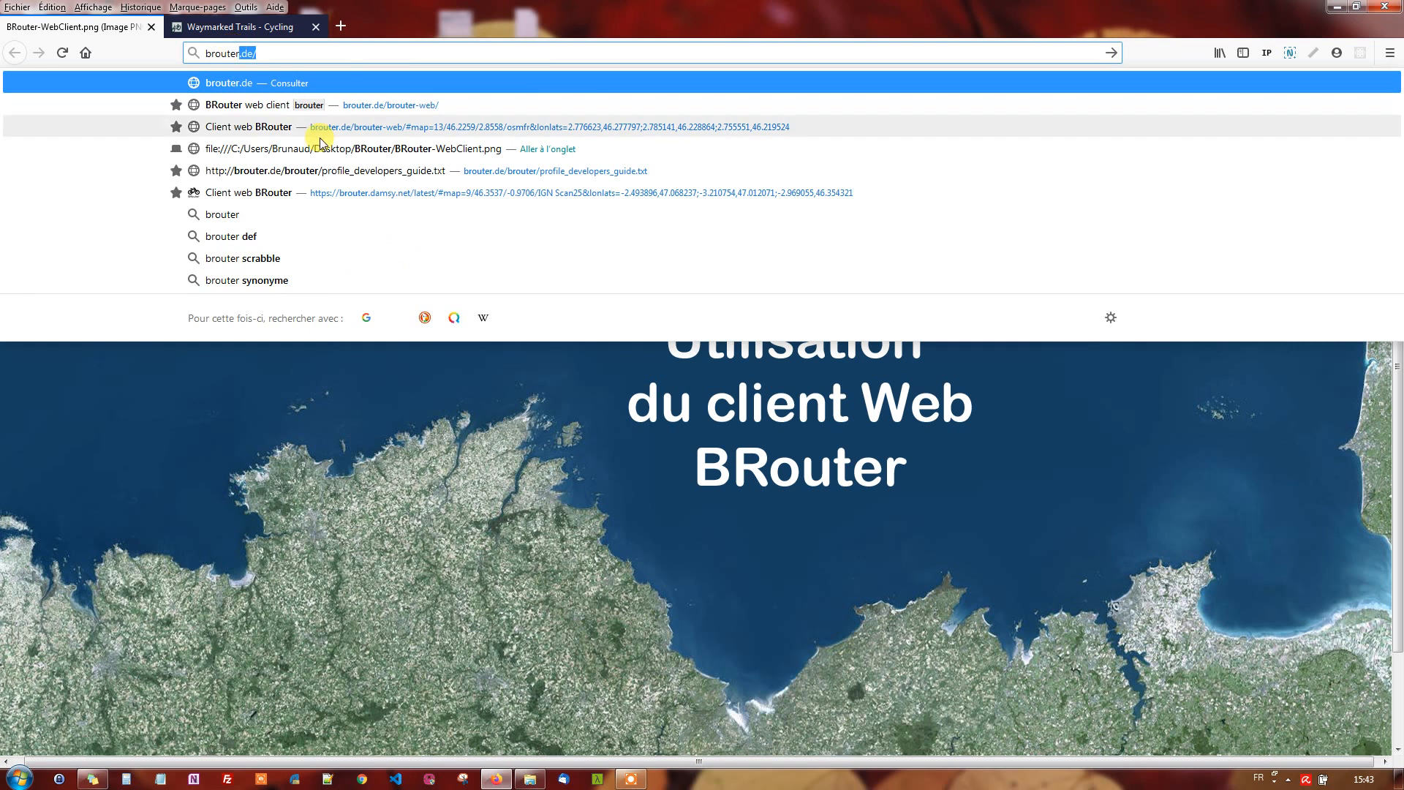
left_click(273, 109)
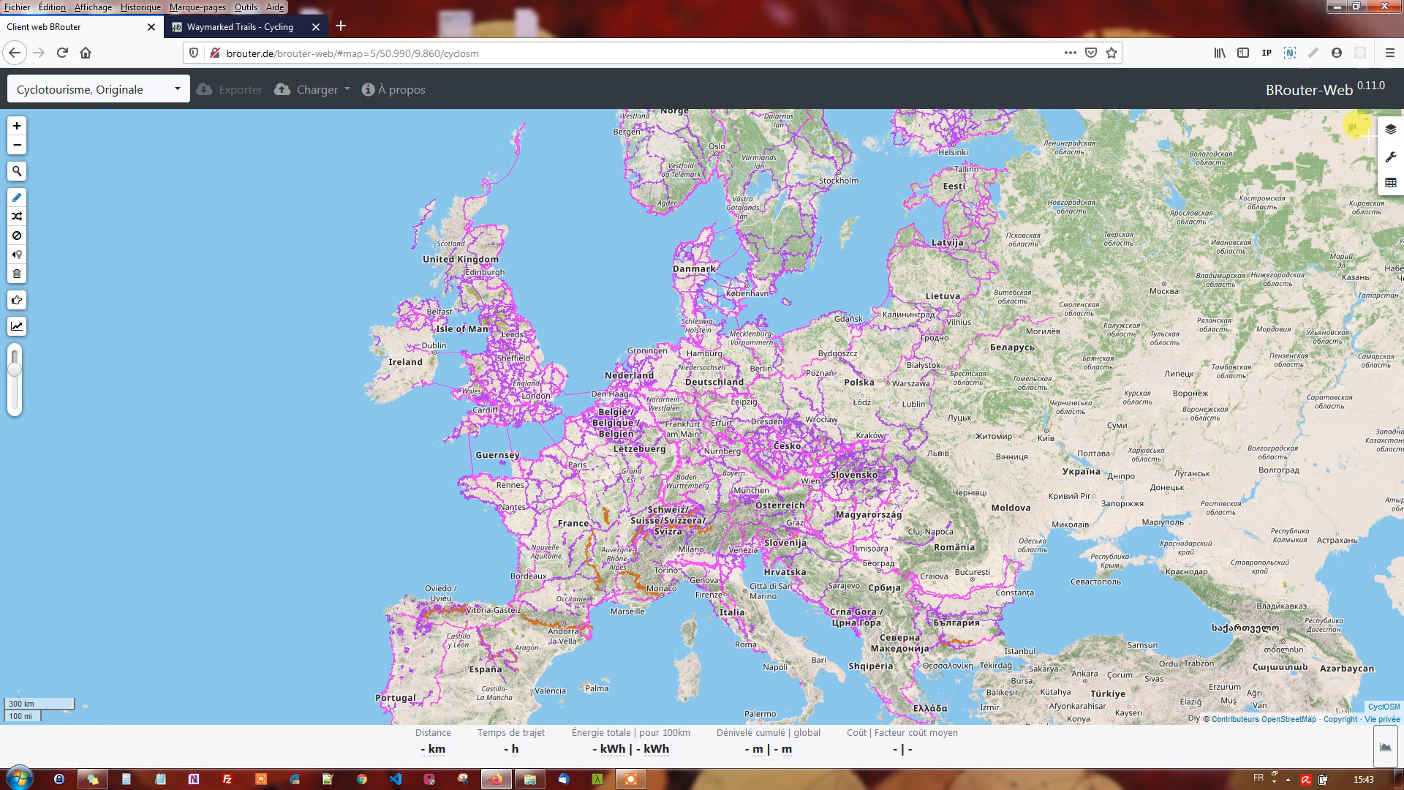
Add the optional OpenStreetMap (French Style) layer to the available base maps and display it as the map background.
left_click(1391, 132)
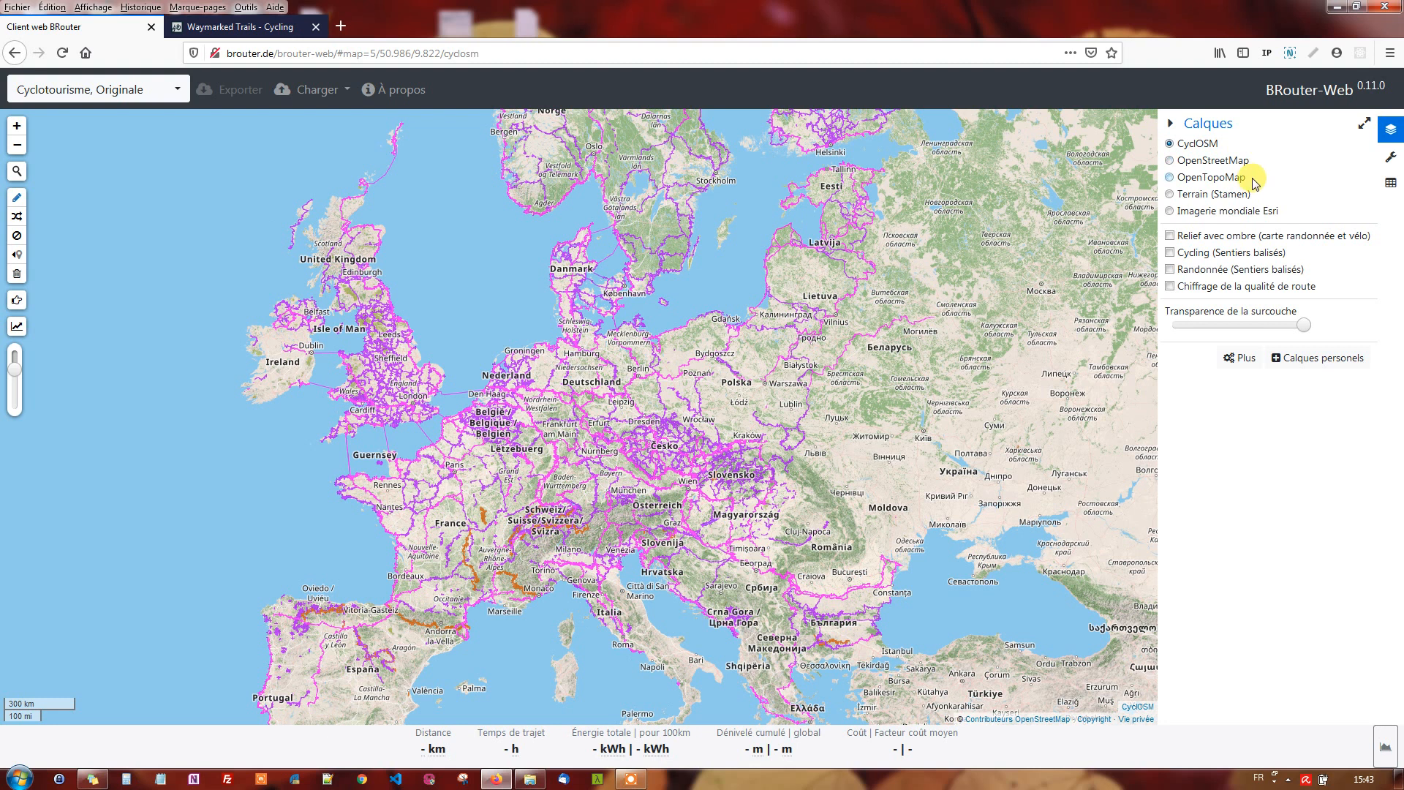
left_click(1240, 360)
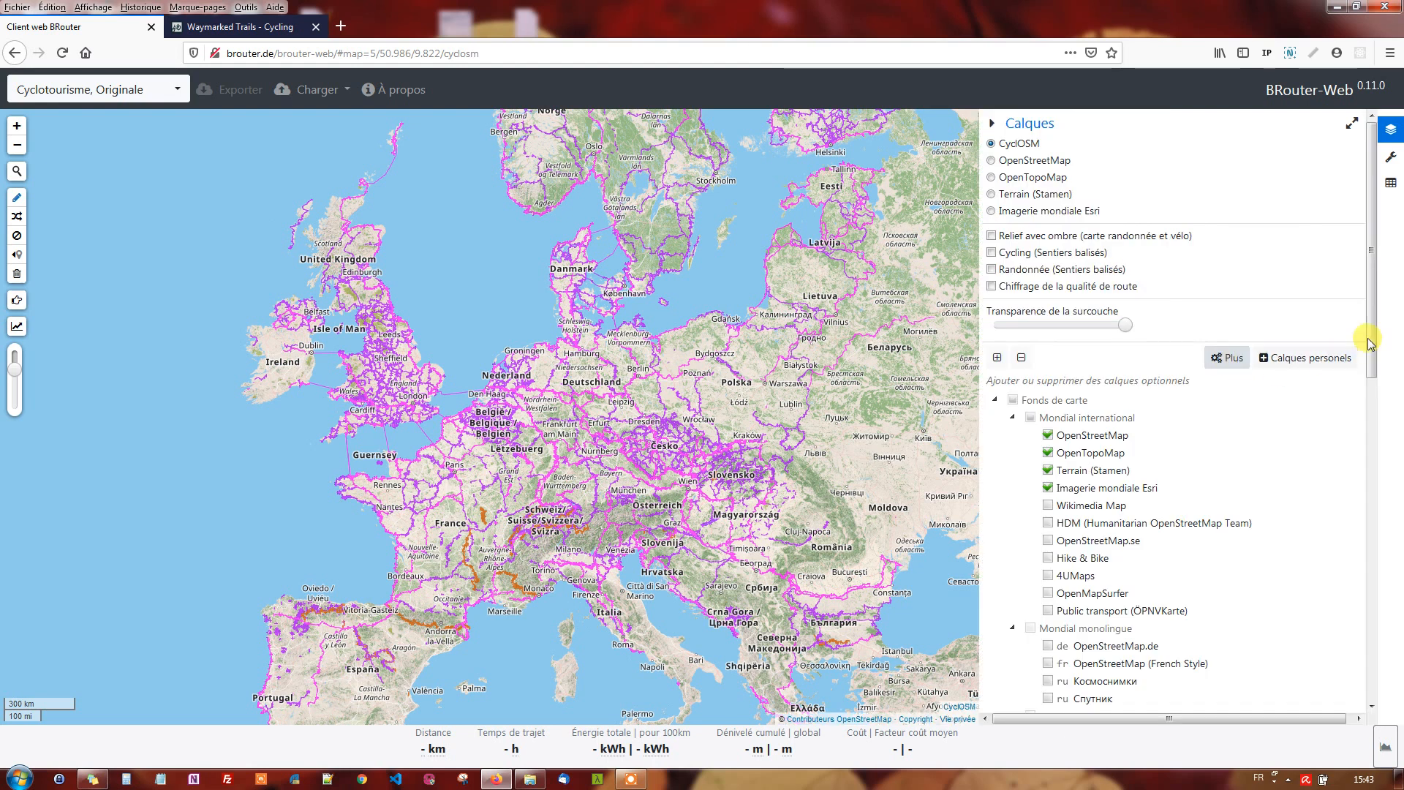
left_click_drag(1370, 341, 1379, 468)
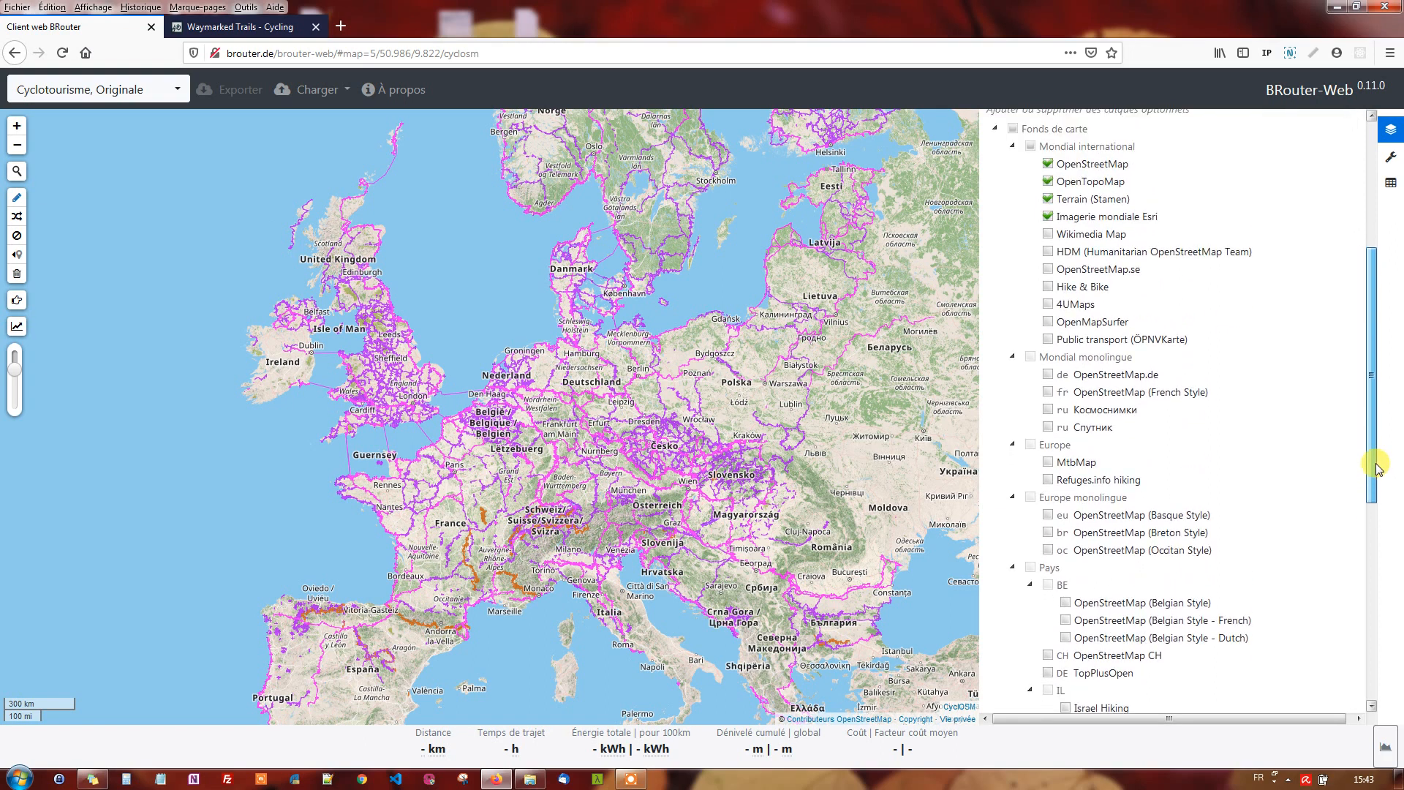
left_click(1048, 393)
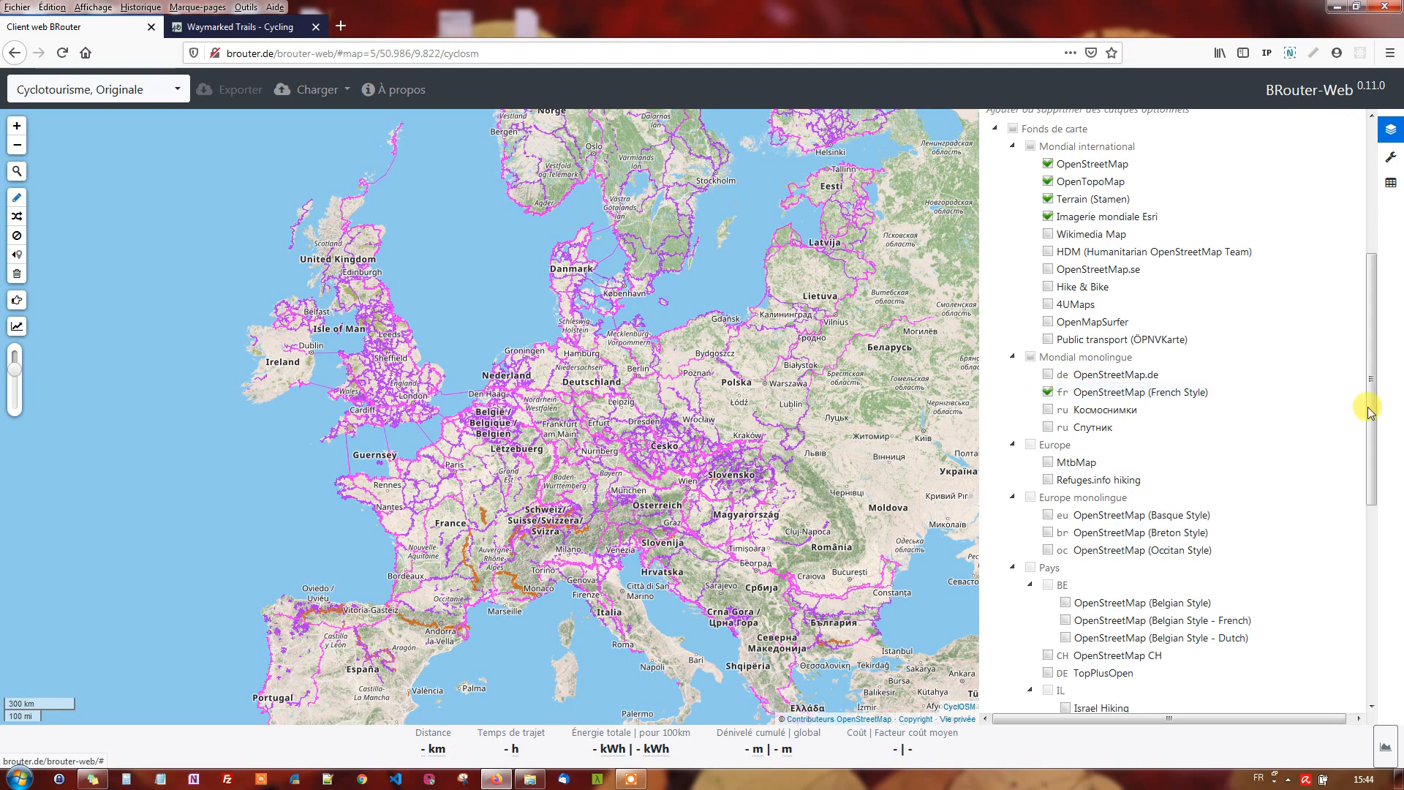
left_click_drag(1369, 411, 1372, 261)
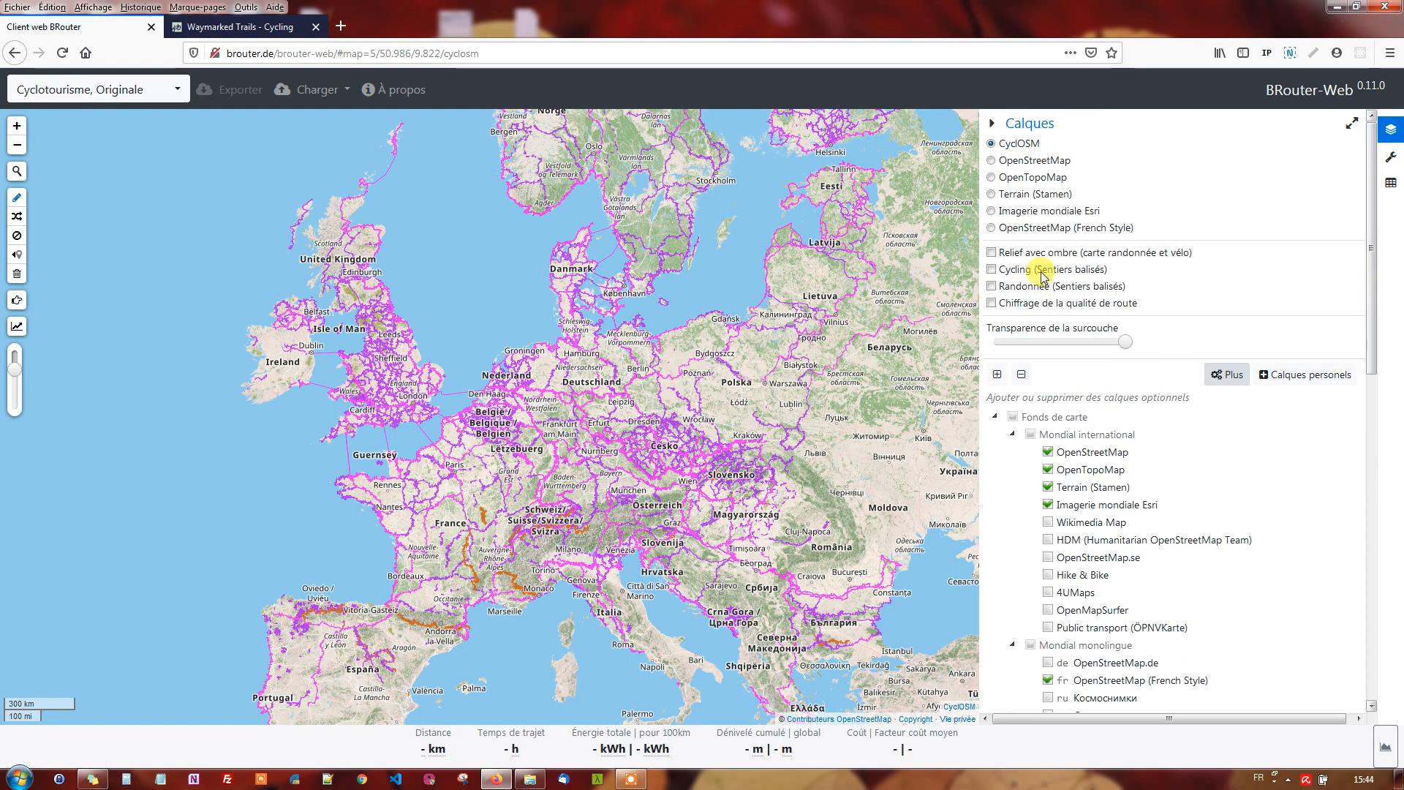
left_click(992, 229)
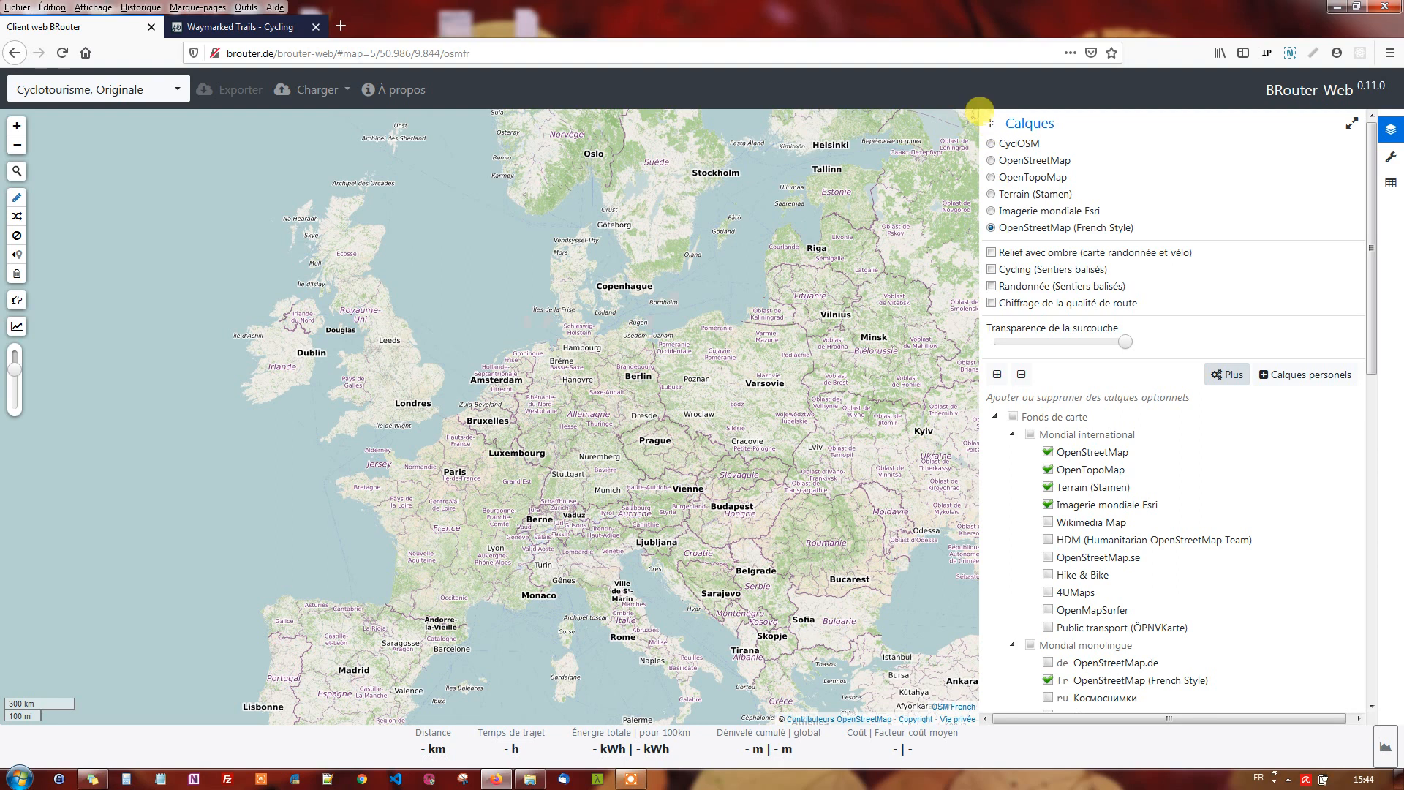
left_click(984, 117)
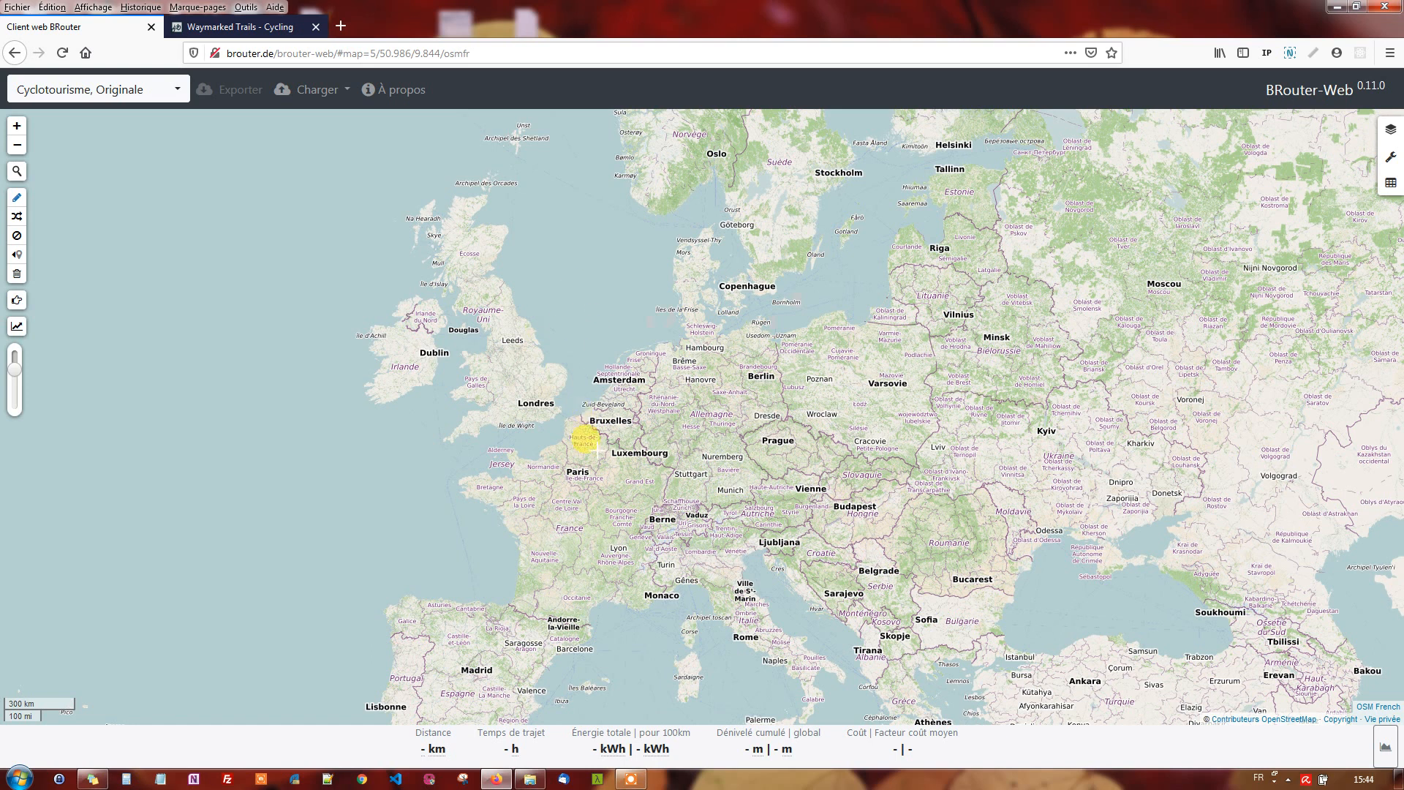
Draw a route from Montargis to Bourges with the Cyclotourisme profile and end the drawing at Bourges.
scroll(585, 441, "up", 2)
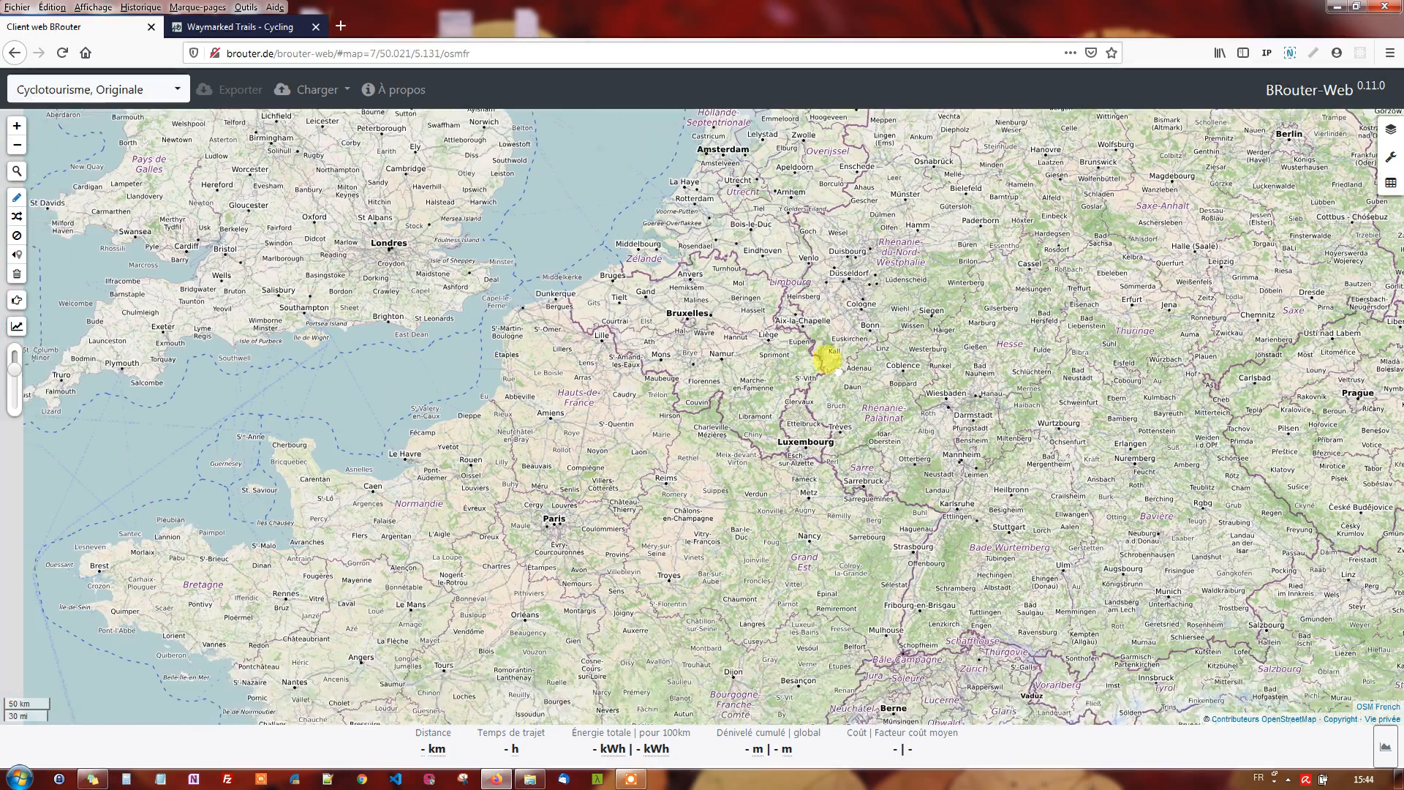
left_click_drag(826, 359, 853, 307)
mouse_move(704, 346)
left_mouse_down()
mouse_move(693, 327)
mouse_move(683, 338)
left_mouse_up()
scroll(746, 401, "up", 1)
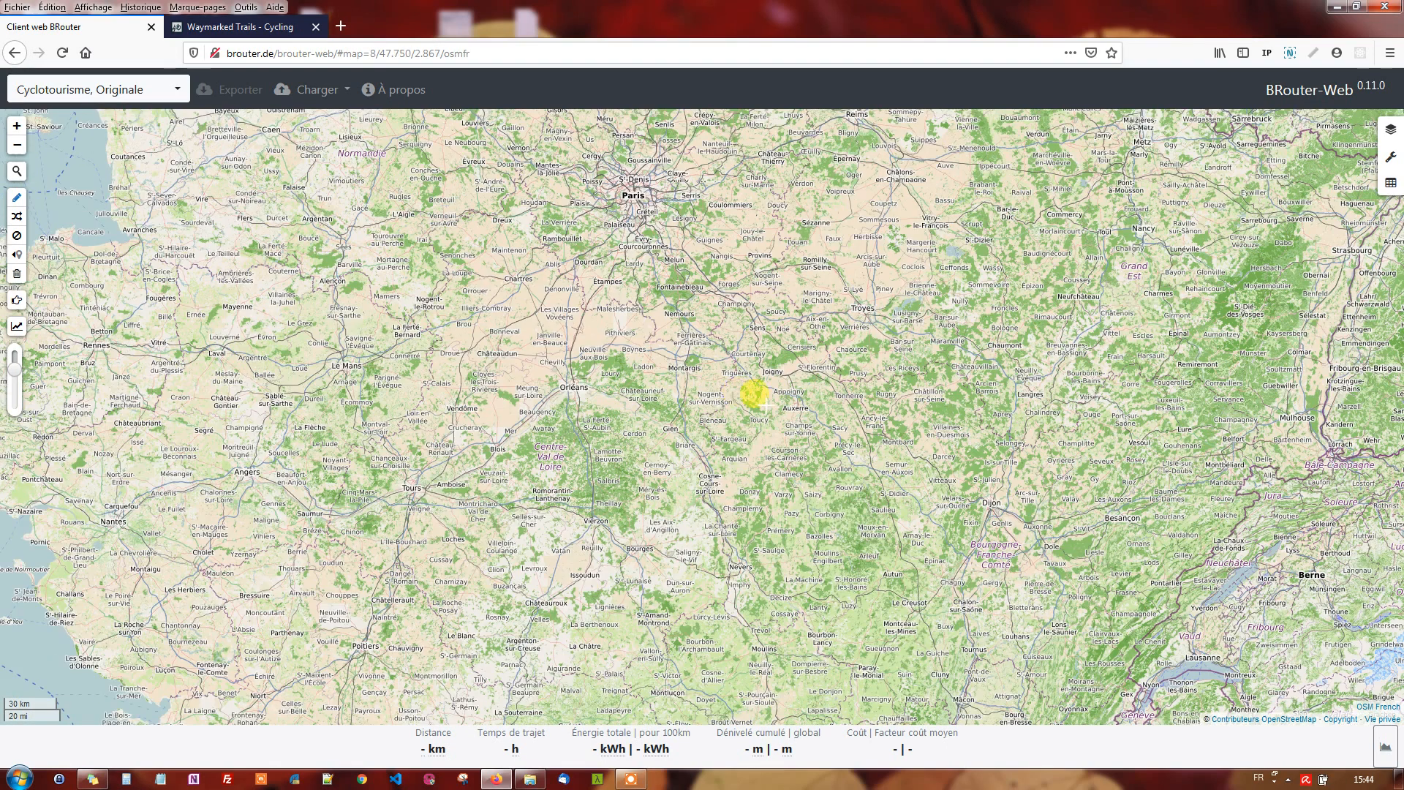
scroll(734, 407, "up", 1)
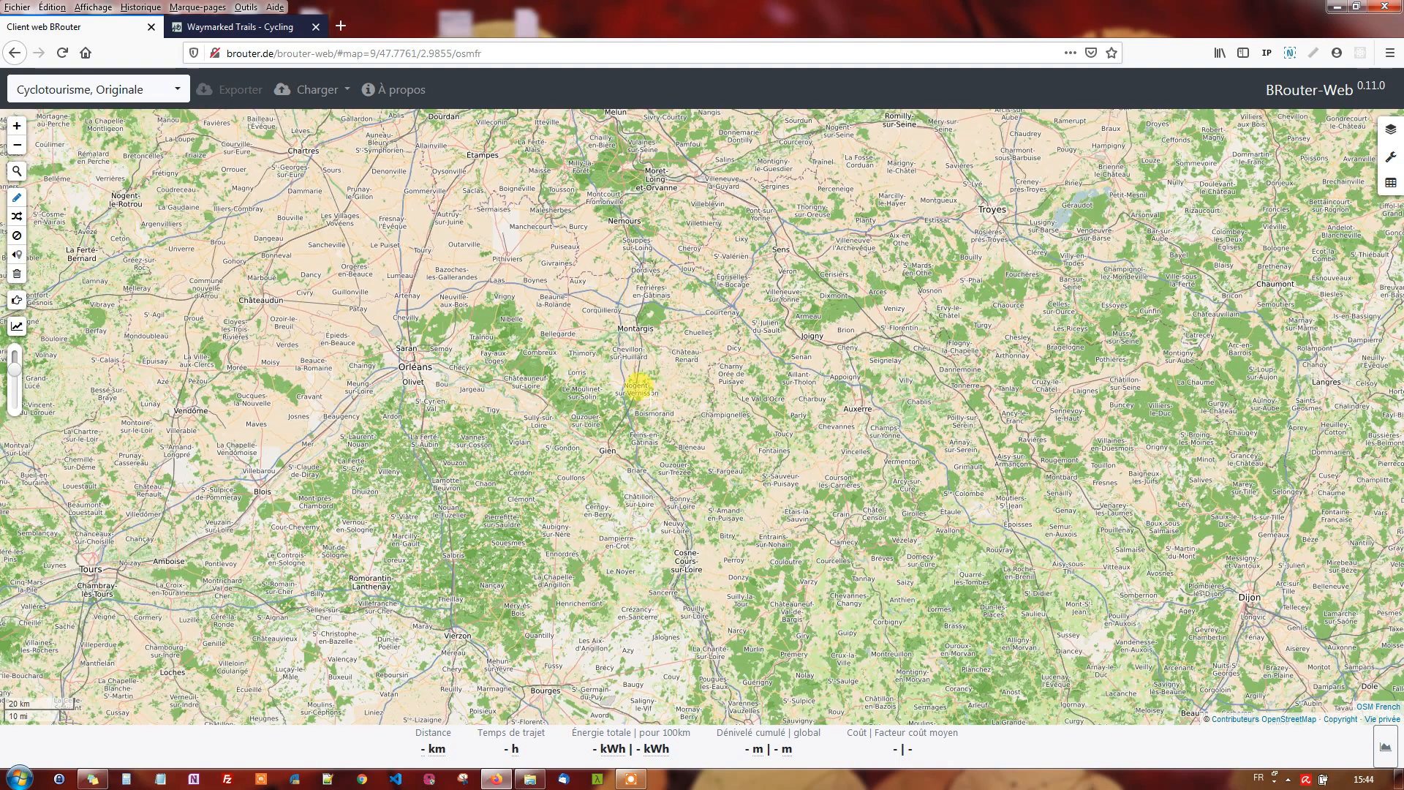
left_click(624, 318)
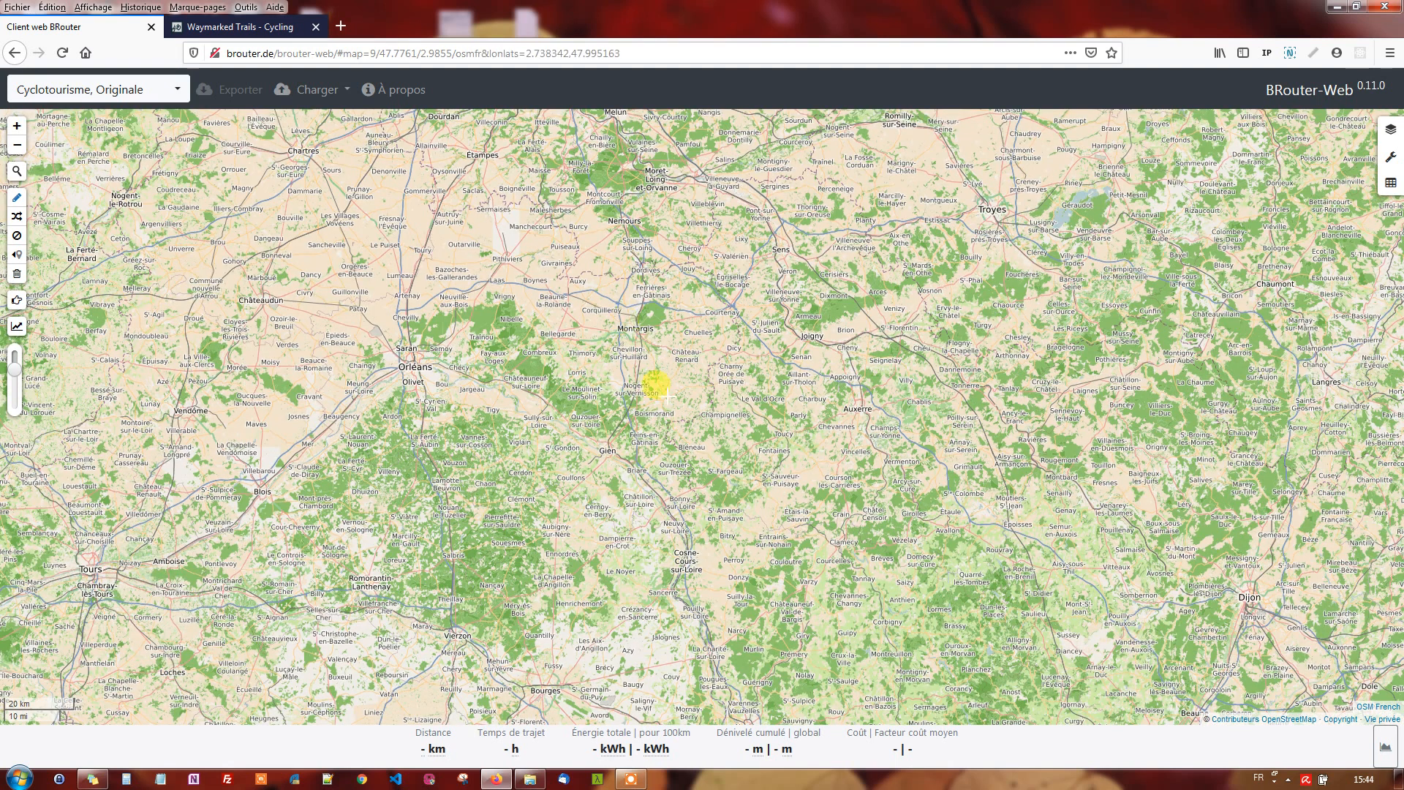
left_click_drag(770, 329, 791, 292)
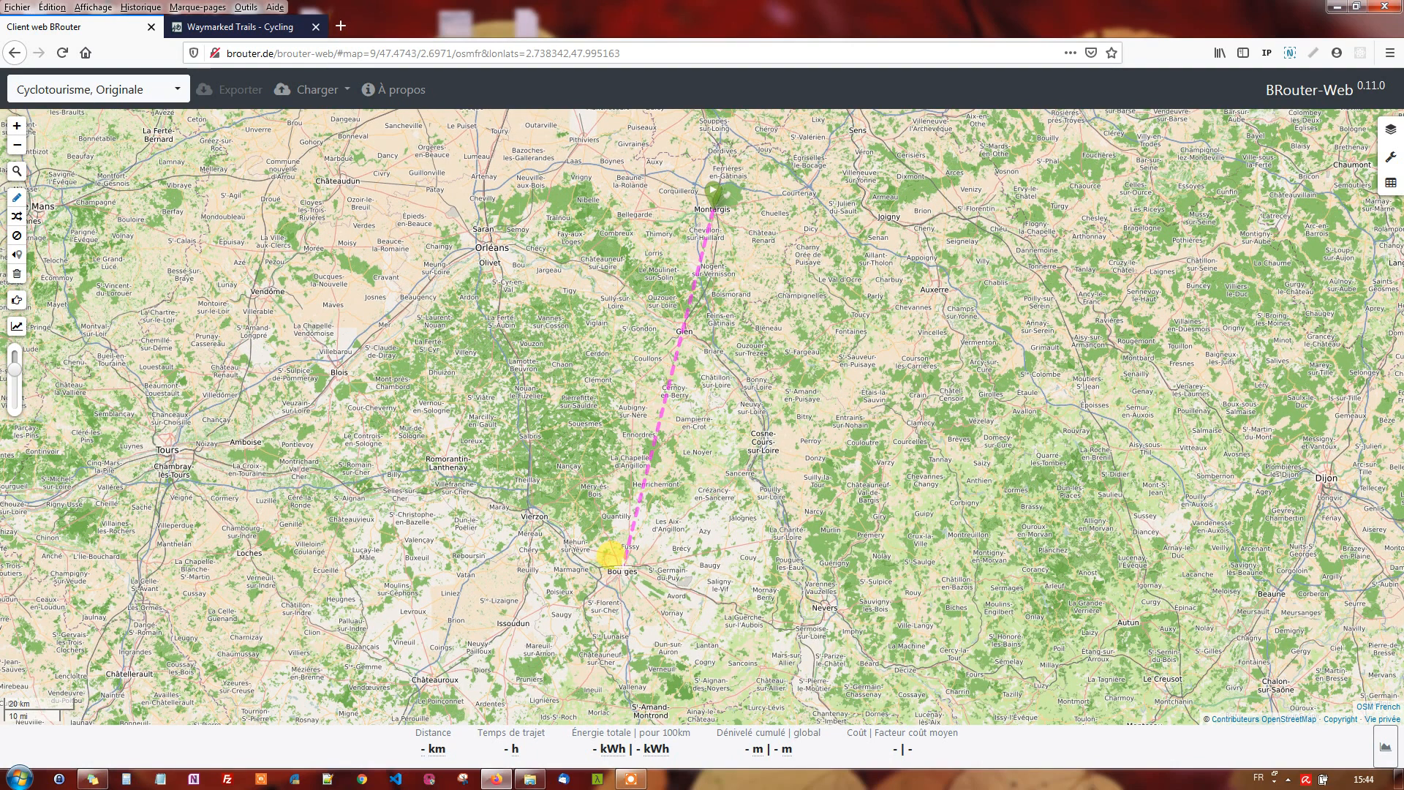
left_click(619, 559)
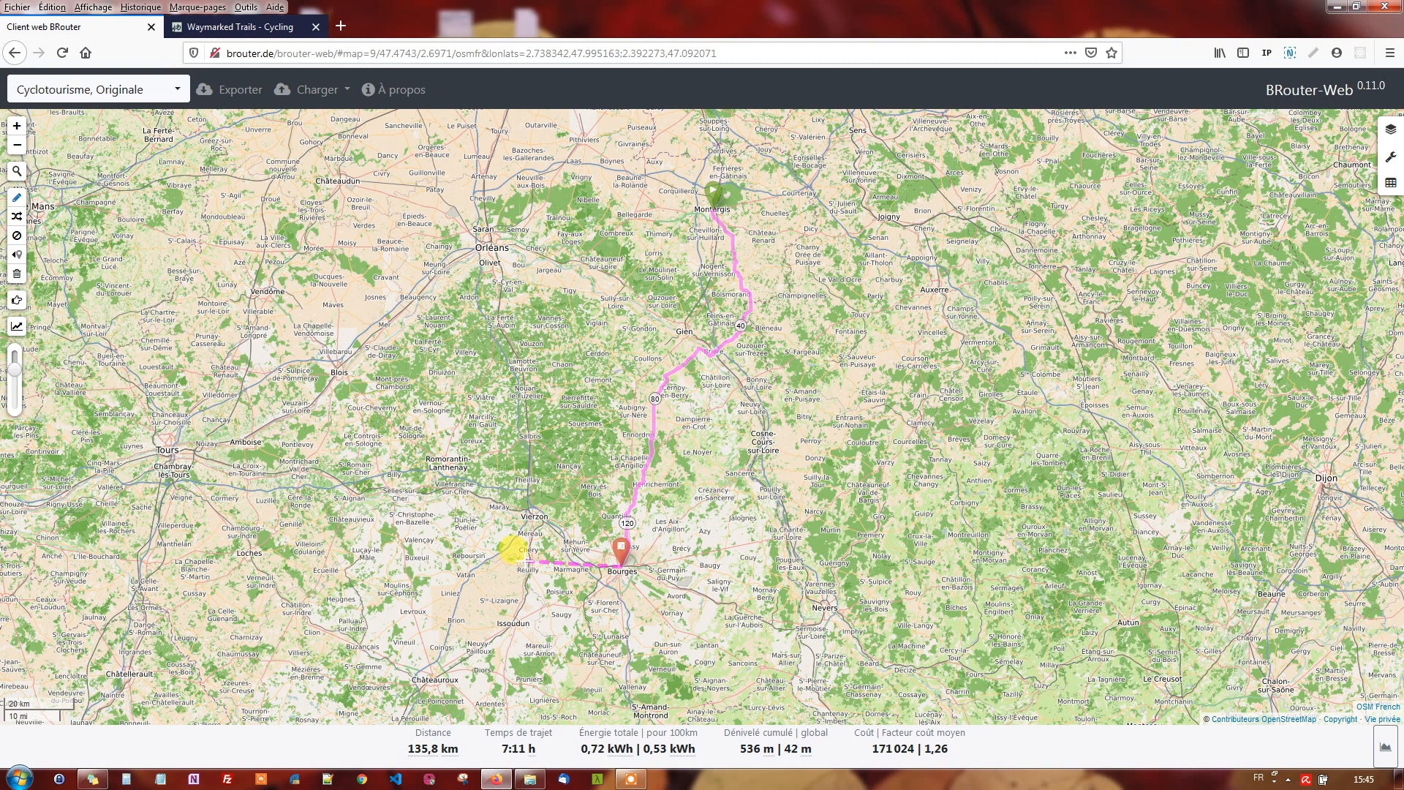
key("Escape")
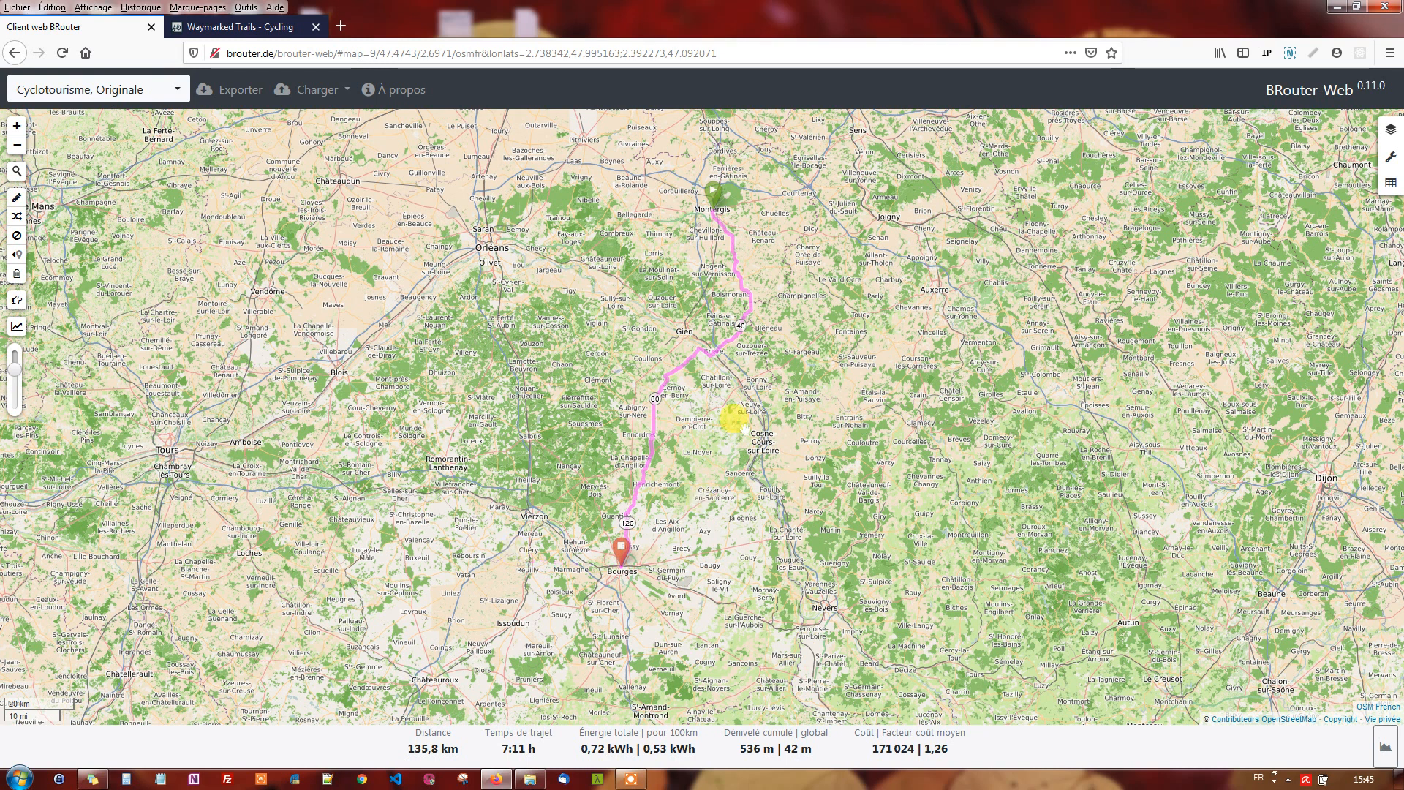
Try the Vélo de route, Voiture (rapide) and Voiture (économique) profiles on the route and return to Cyclotourisme.
left_click_drag(741, 430, 762, 475)
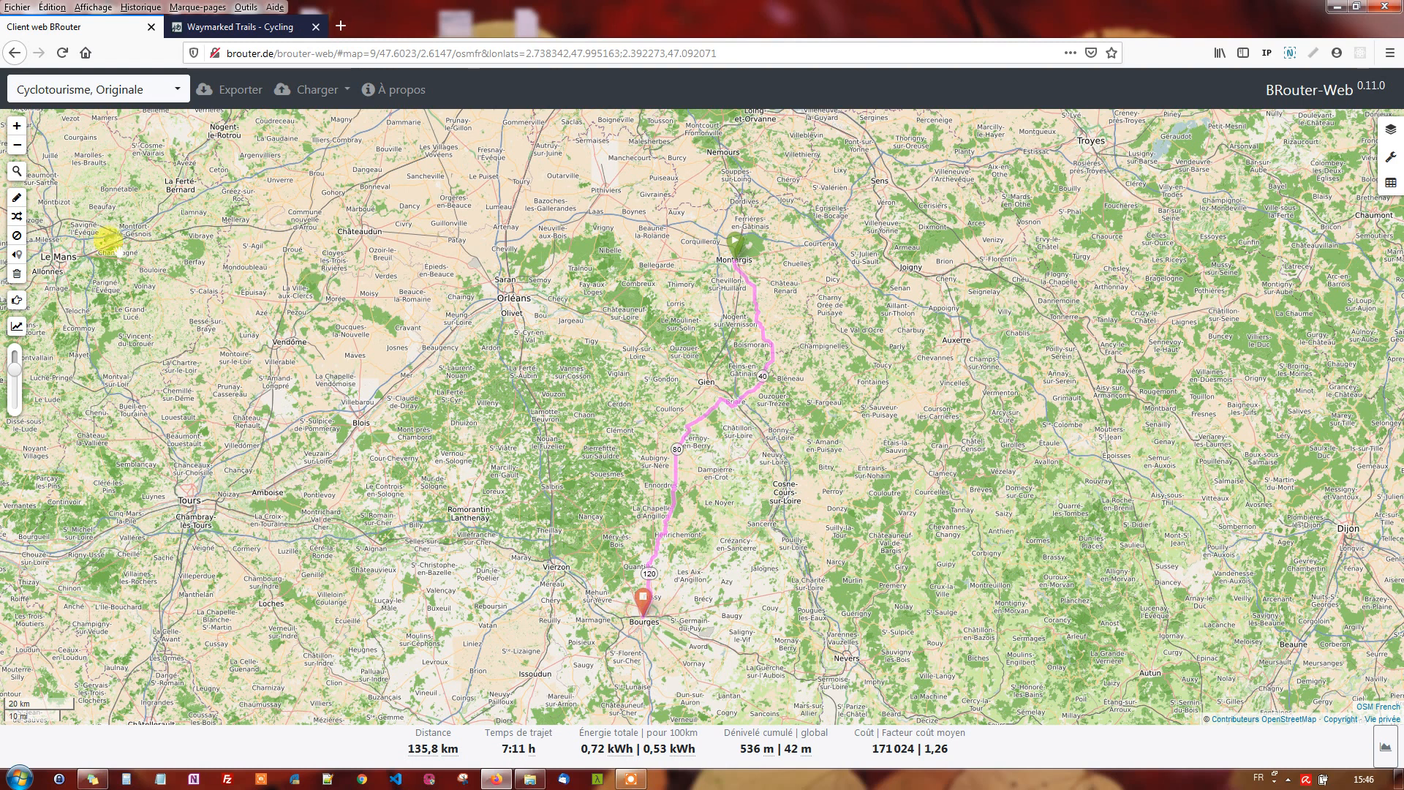
left_click(178, 92)
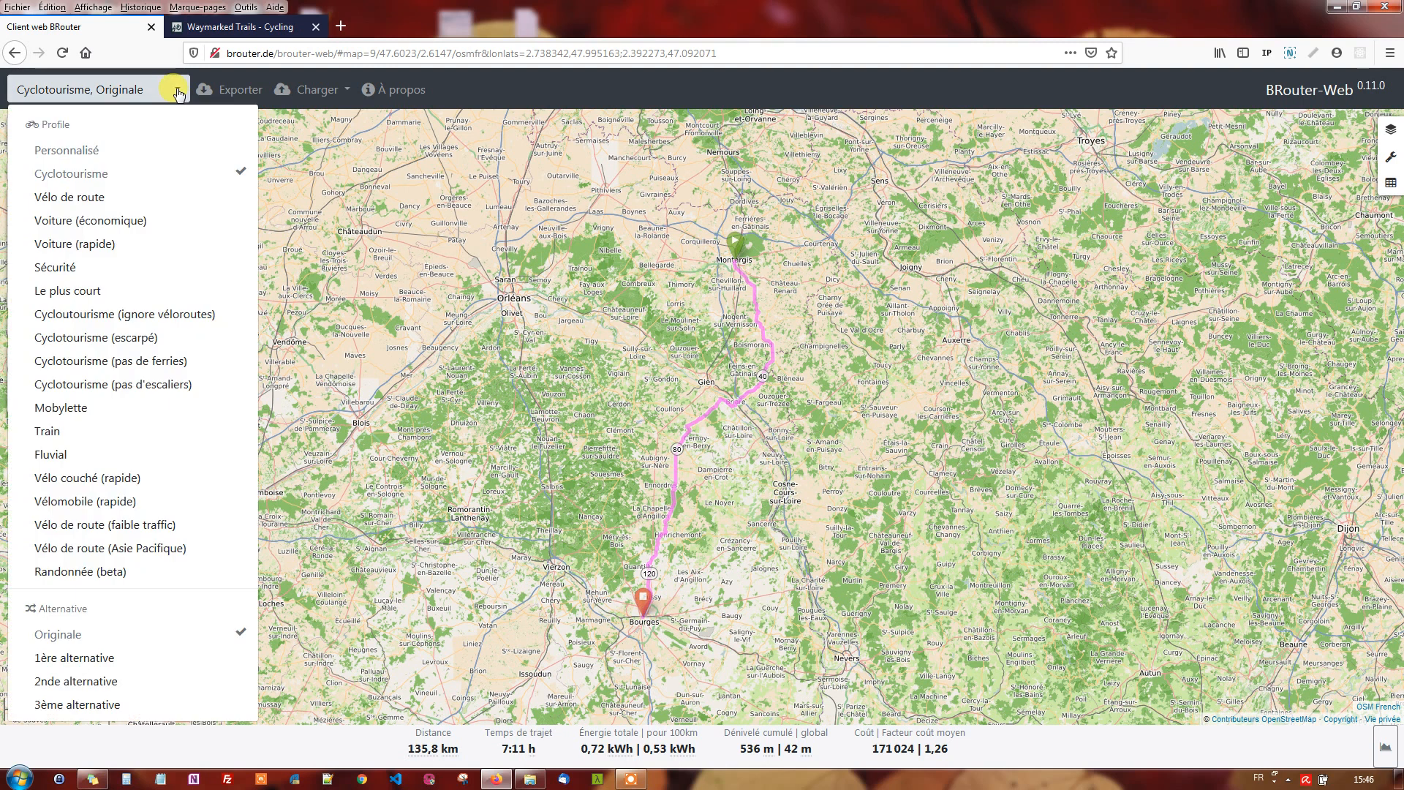
left_click(93, 199)
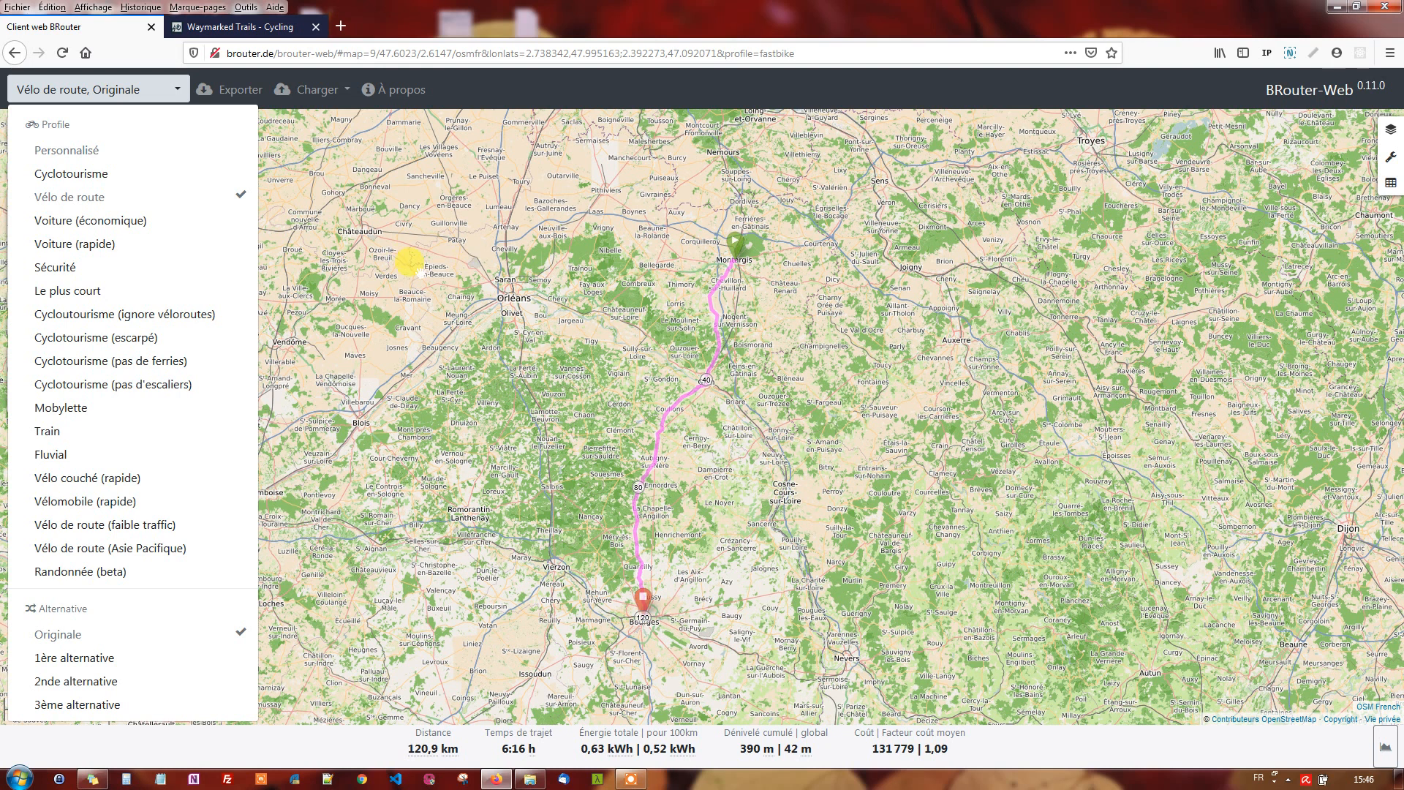
left_click(72, 245)
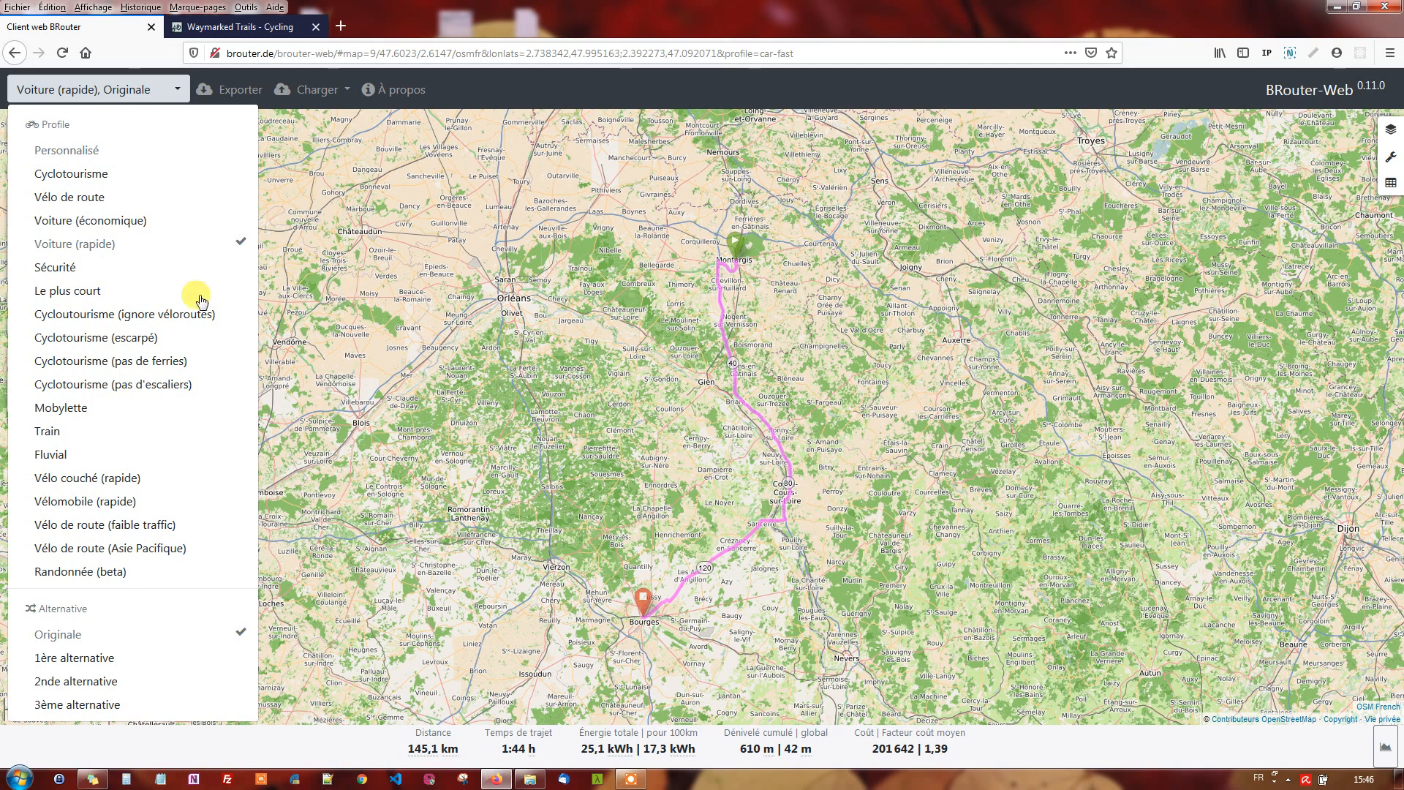
left_click(101, 222)
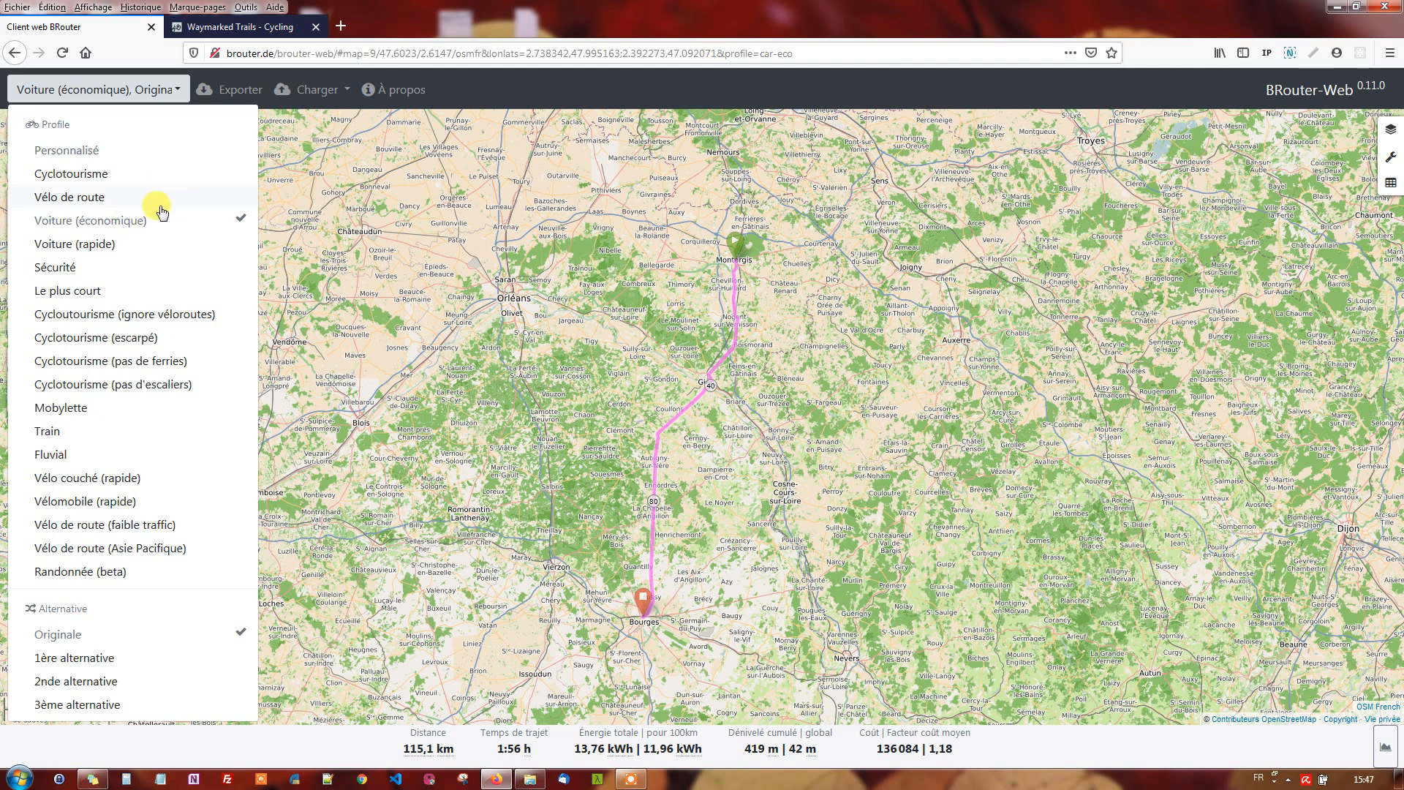
left_click(100, 175)
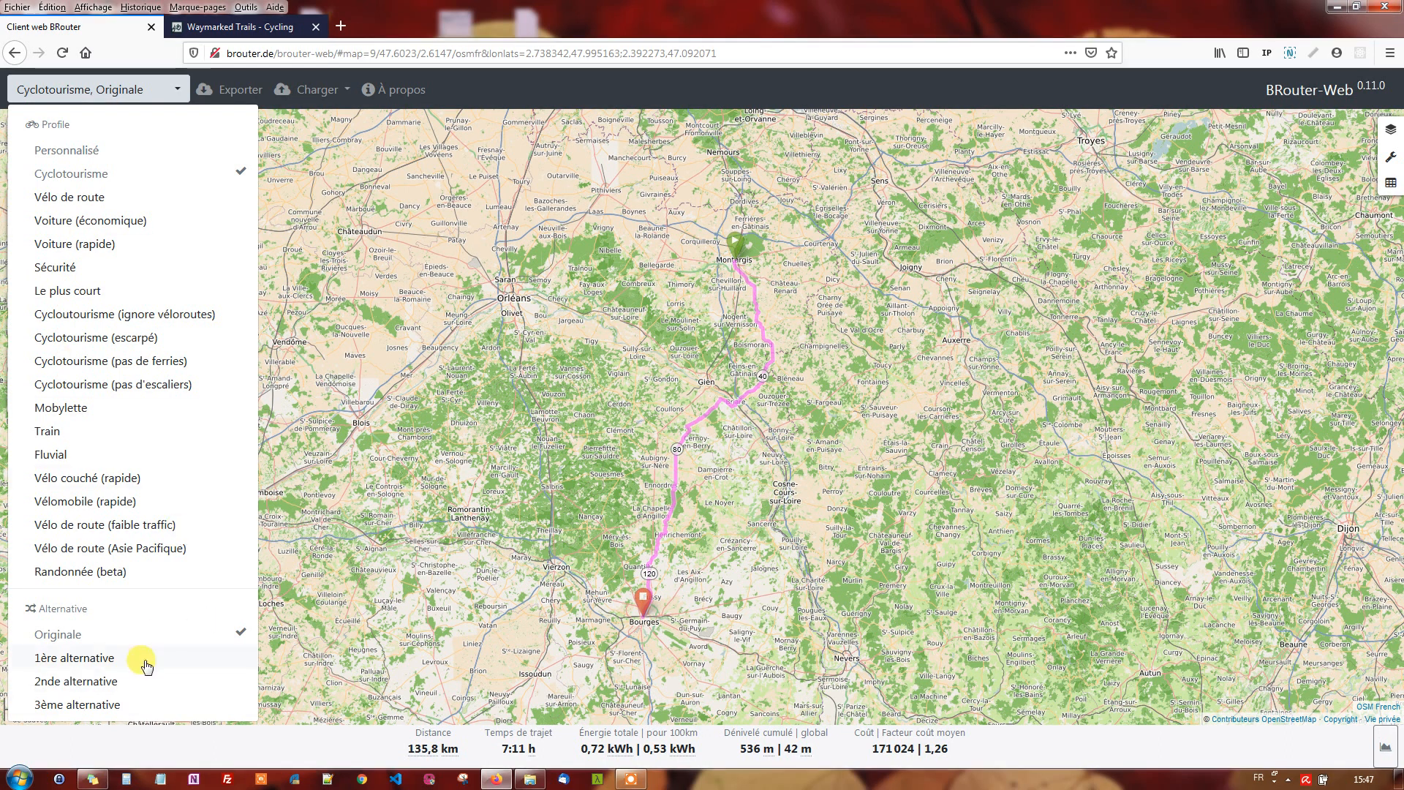
Try the 1ère, 2nde and 3ème alternatives for the Cyclotourisme route.
left_click(114, 662)
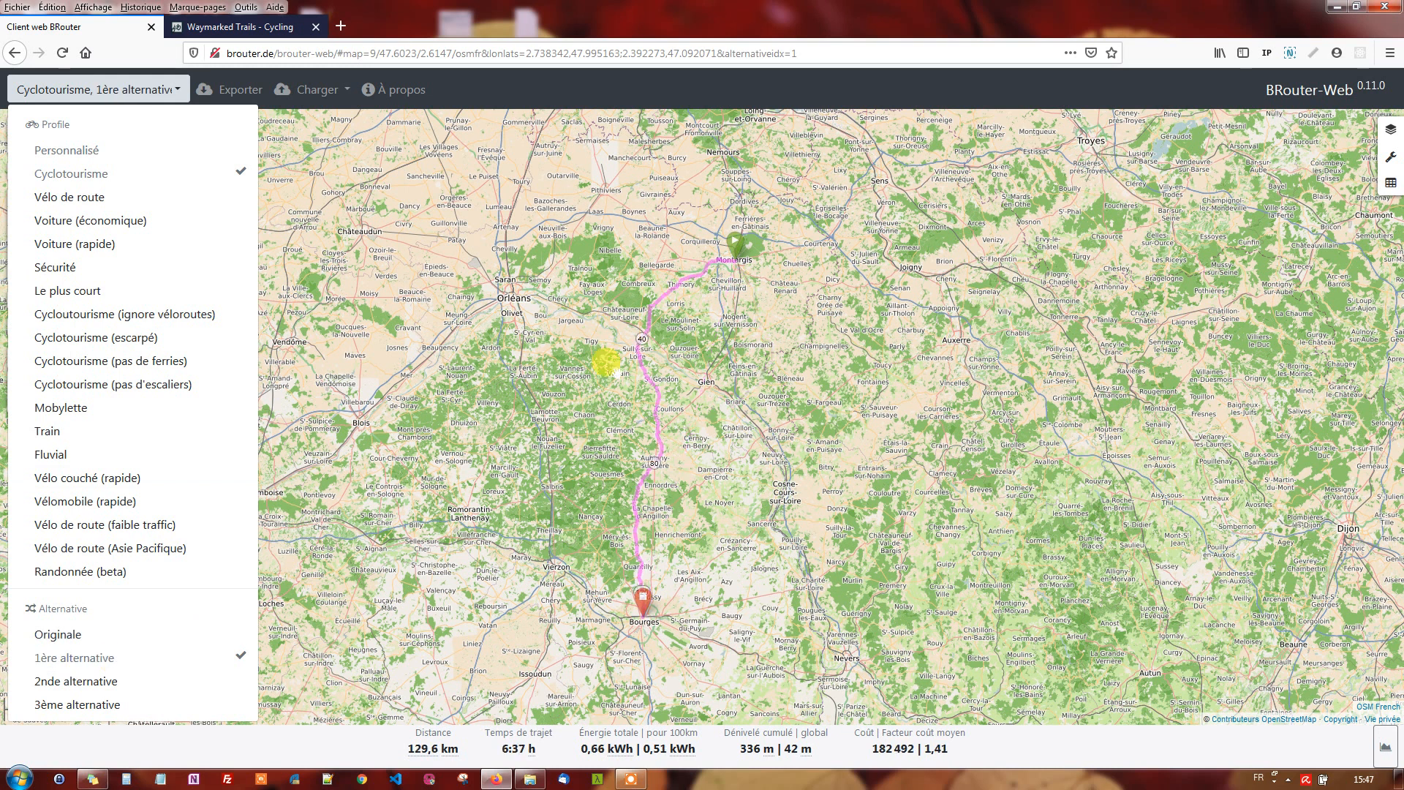
left_click(89, 680)
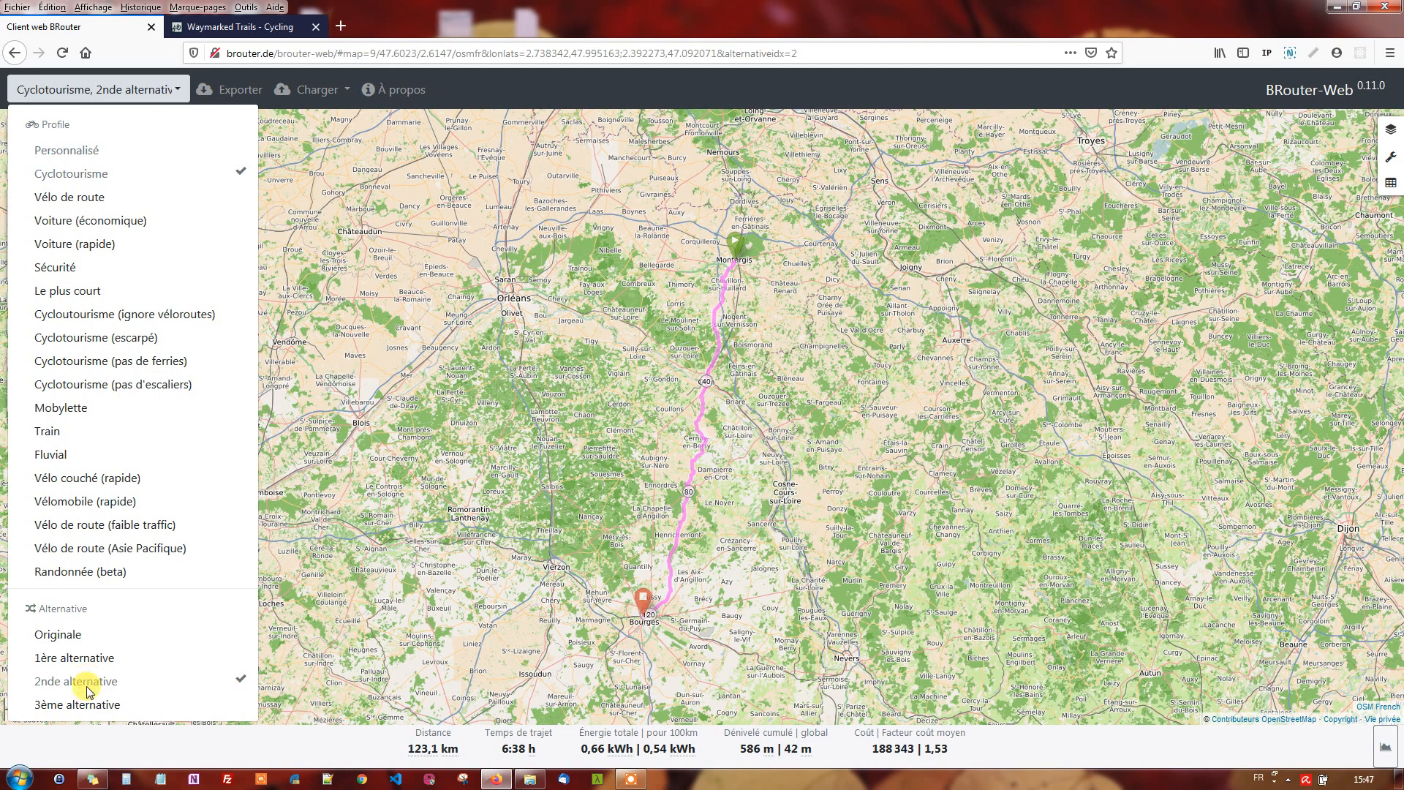
left_click(89, 704)
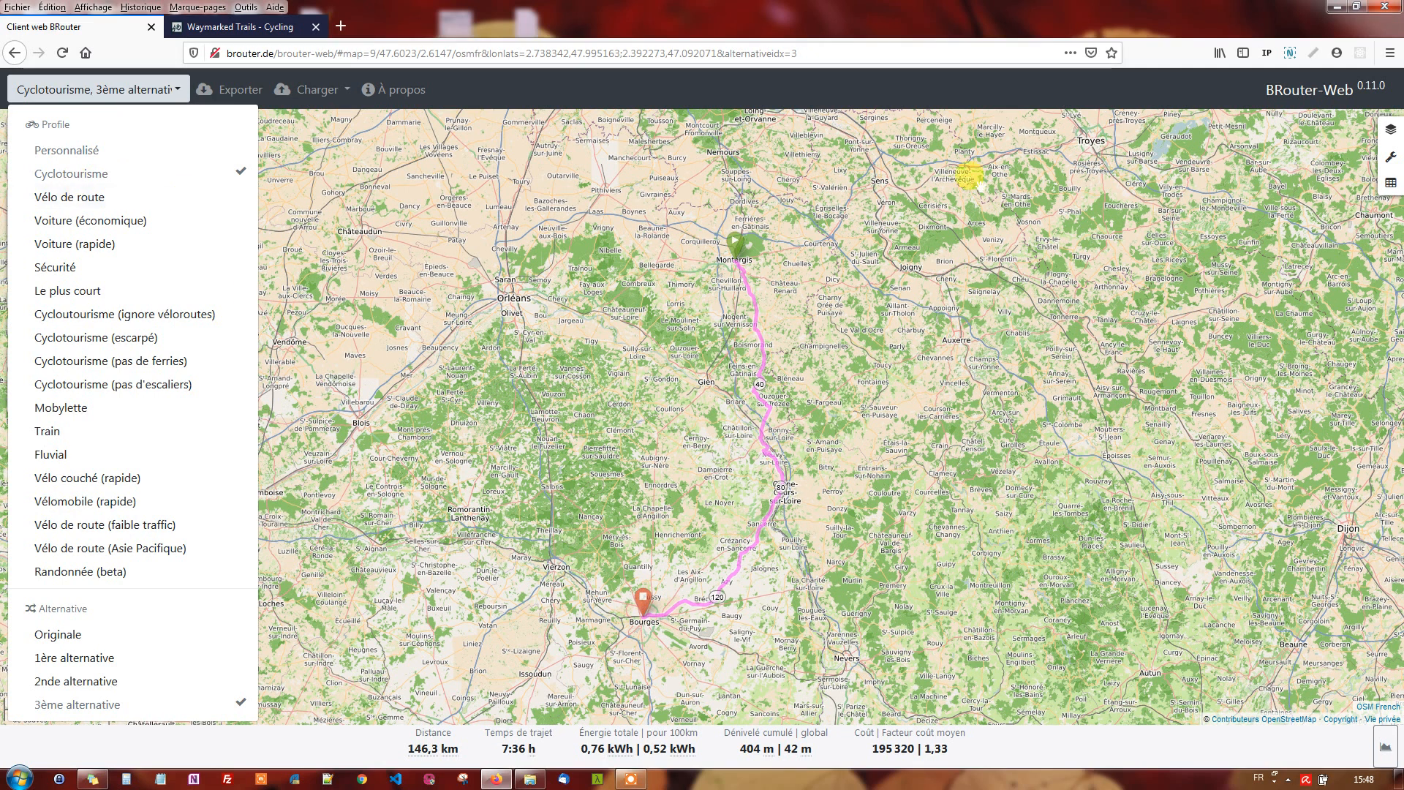
View the profile customization options and set the route back to the Originale alternative.
left_click(1390, 164)
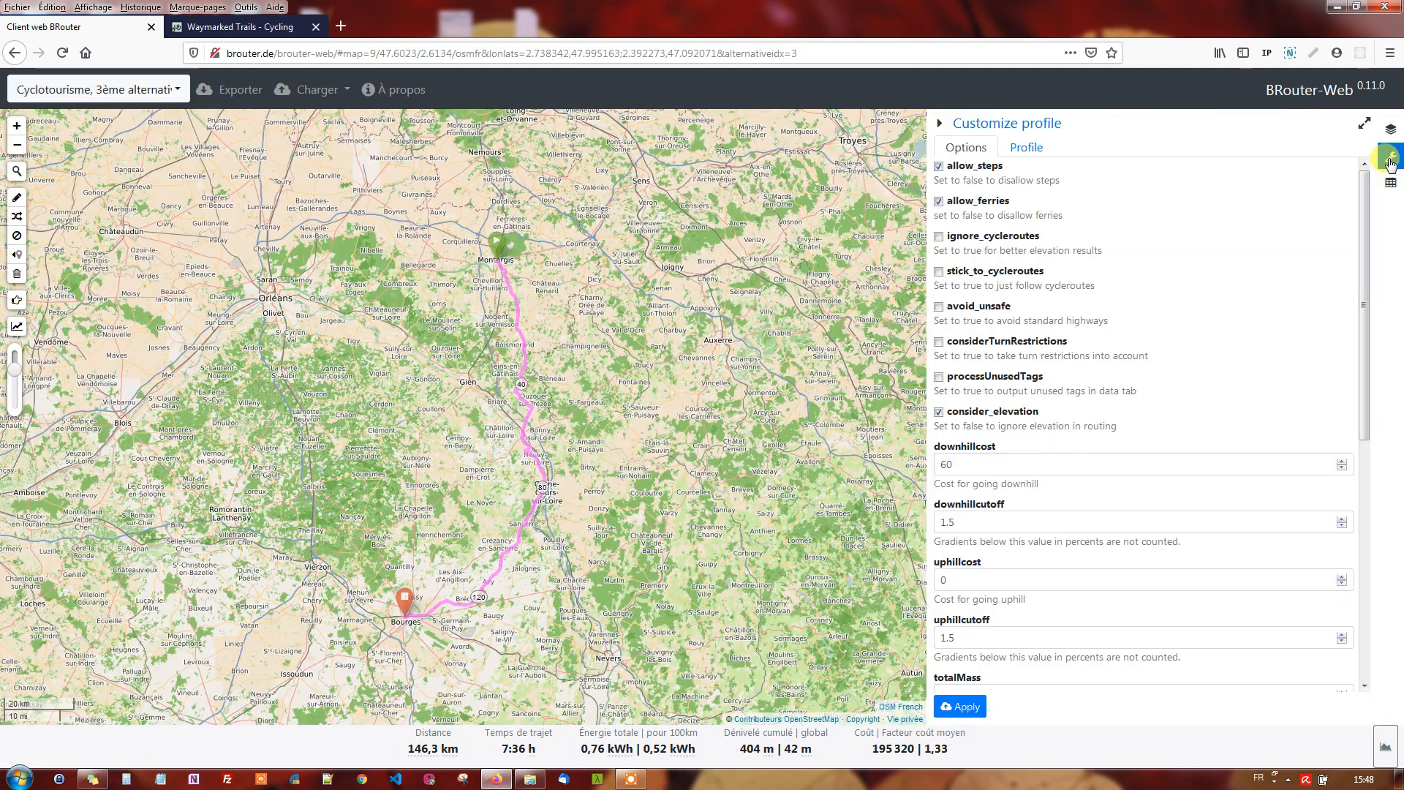
left_click(177, 91)
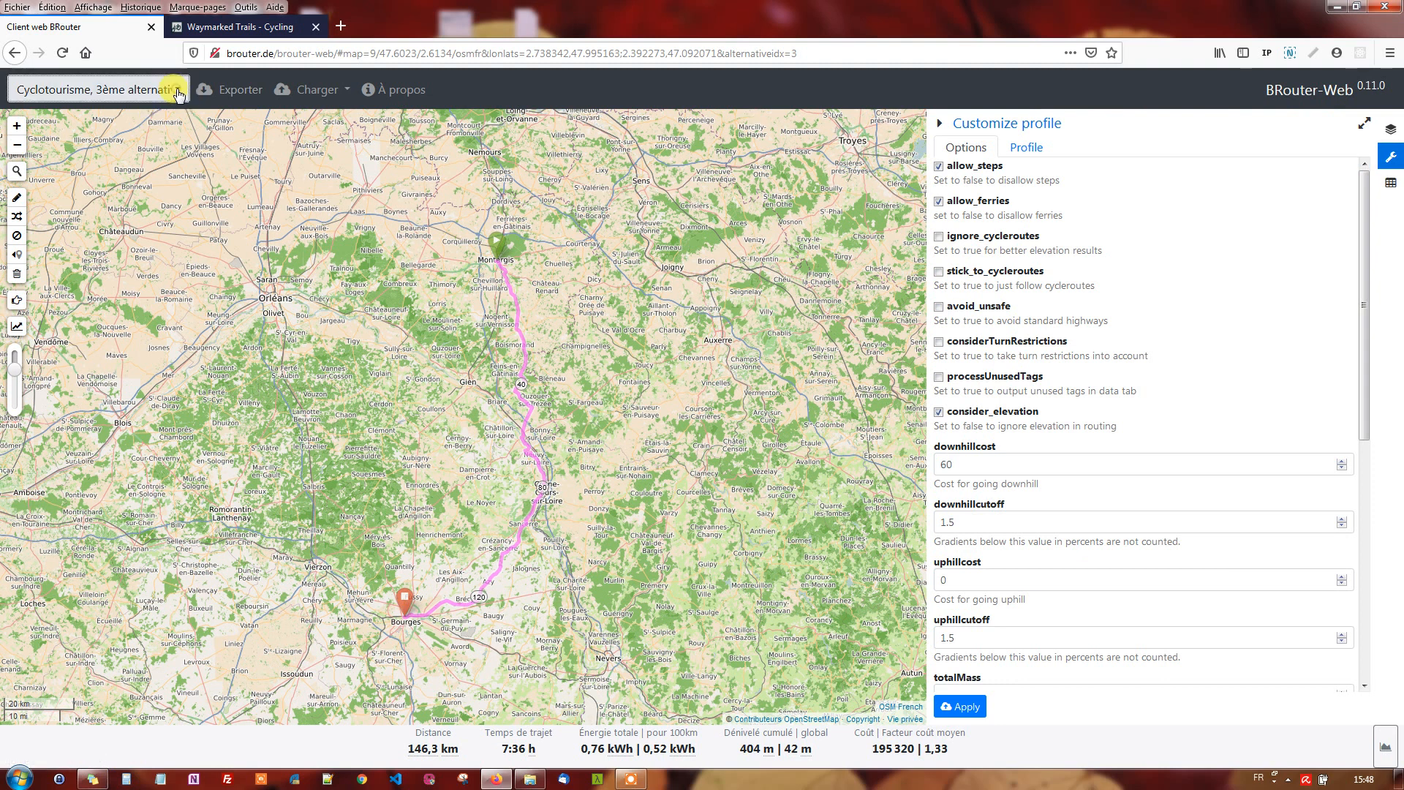
left_click(79, 635)
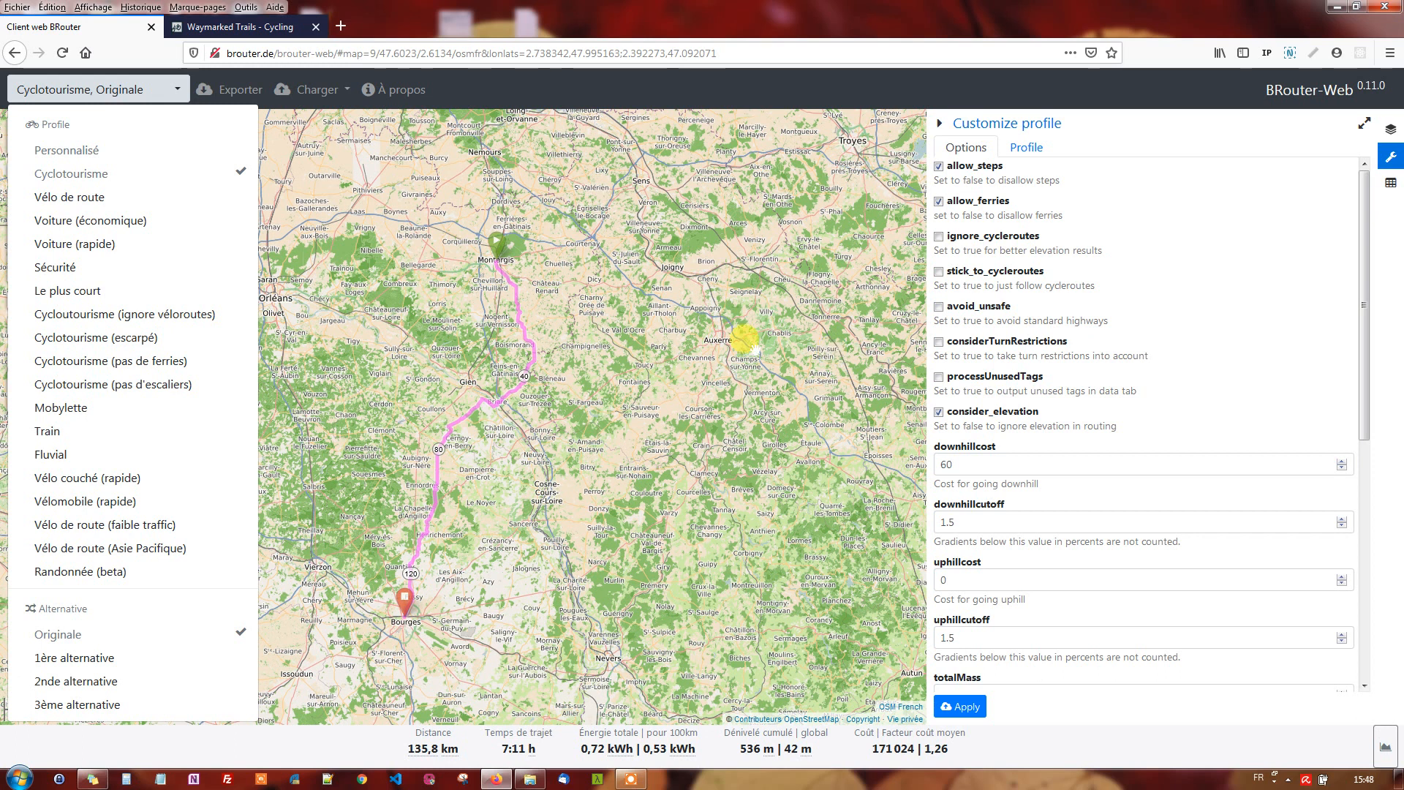
left_click(939, 123)
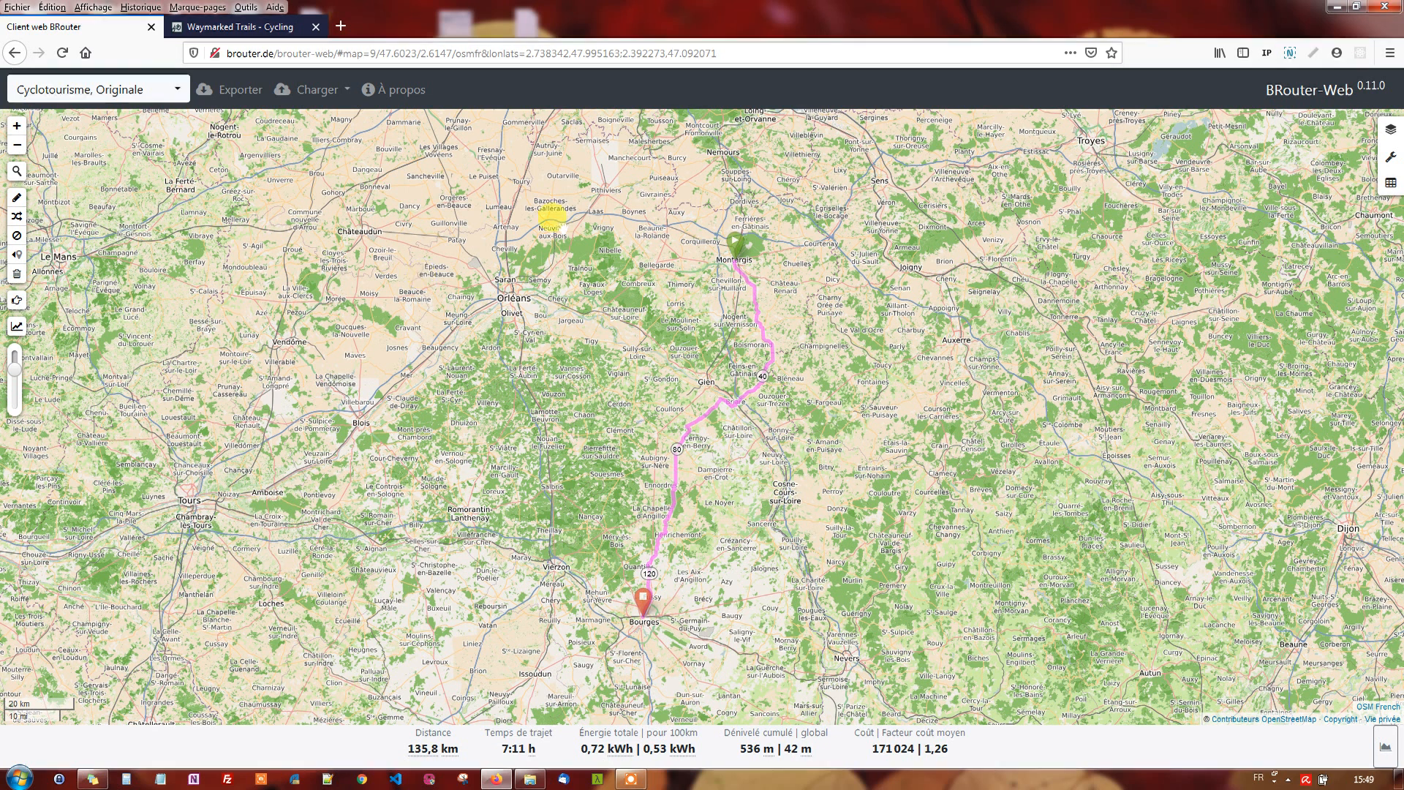
Review the name, format and inclusion options for exporting the Montargis–Bourges route, and close them without exporting.
left_click(235, 91)
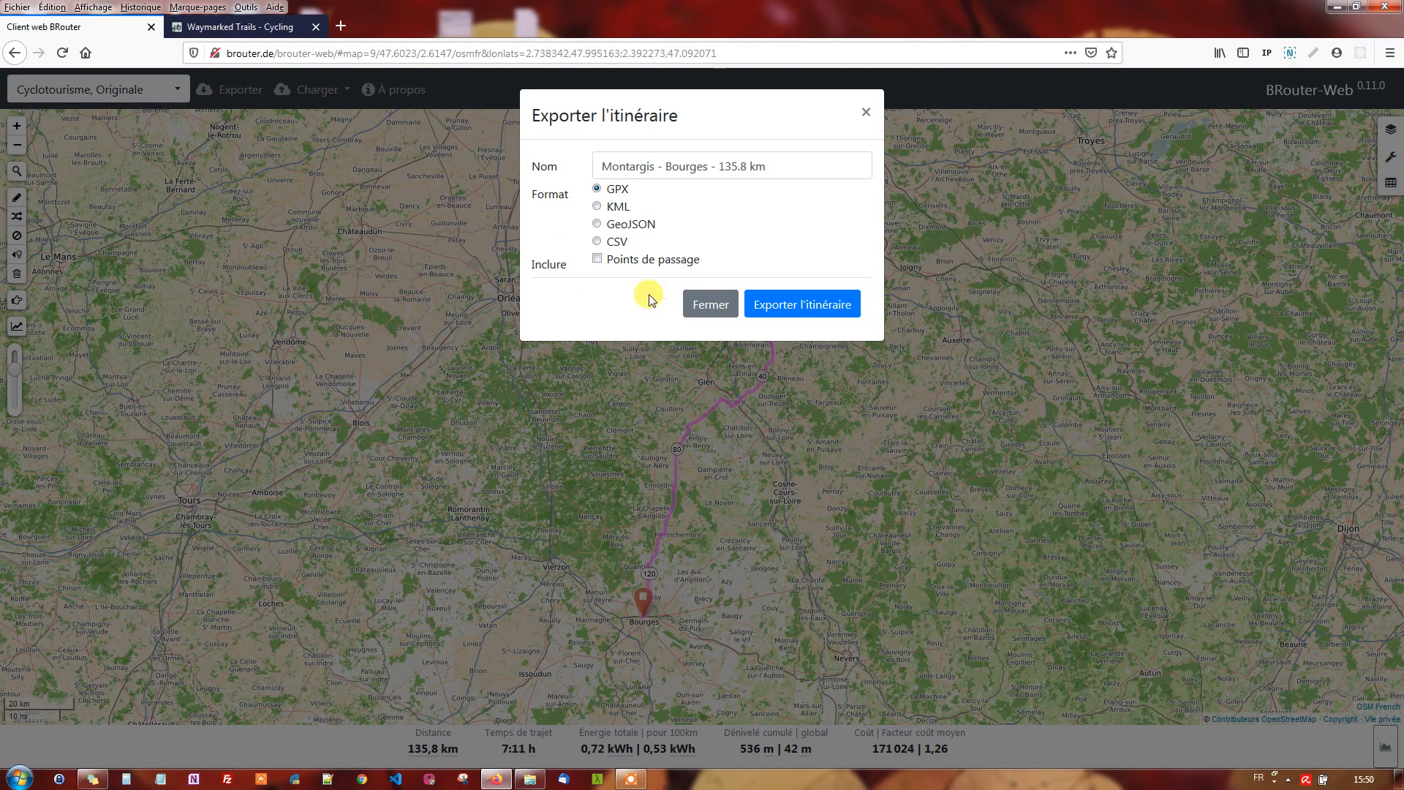
left_click(698, 305)
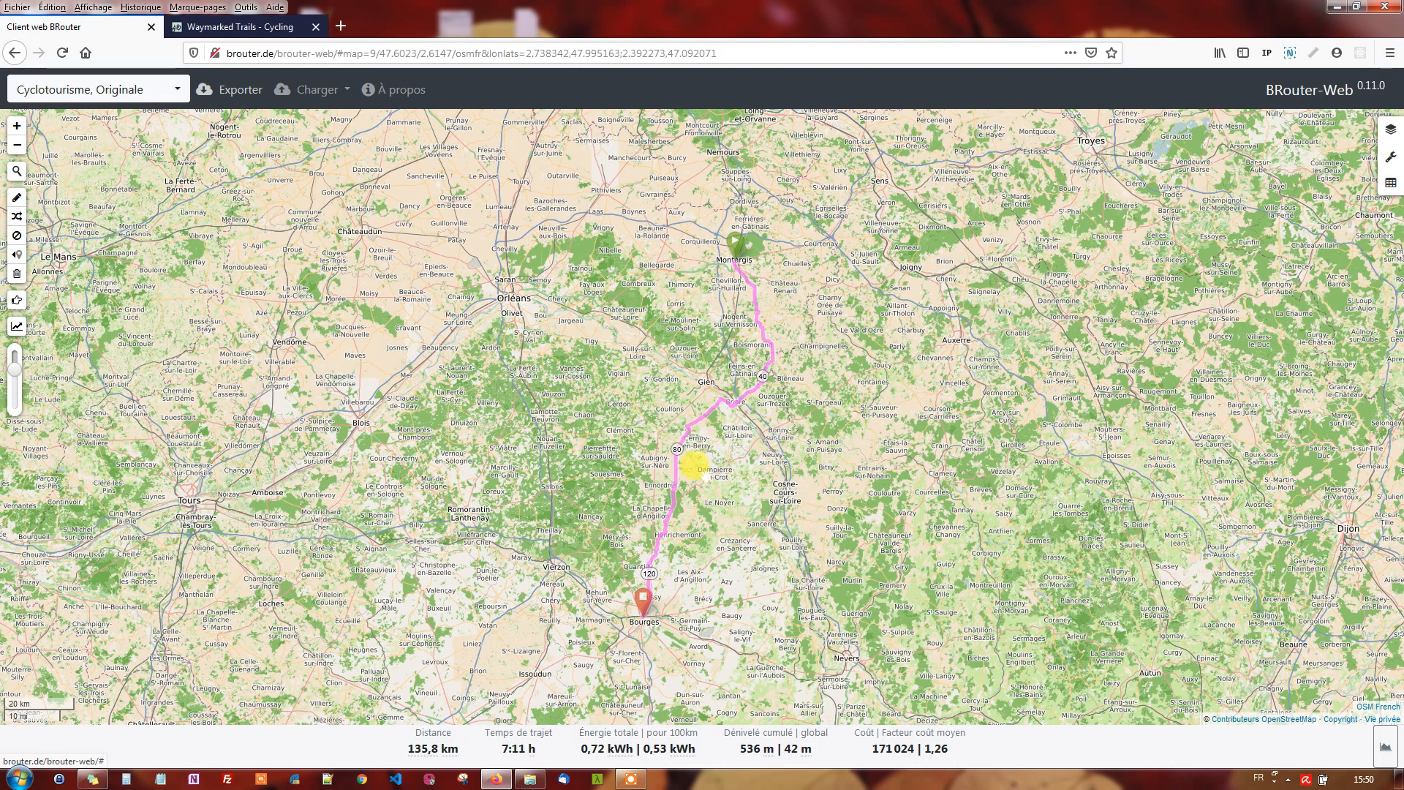
scroll(694, 466, "up", 1)
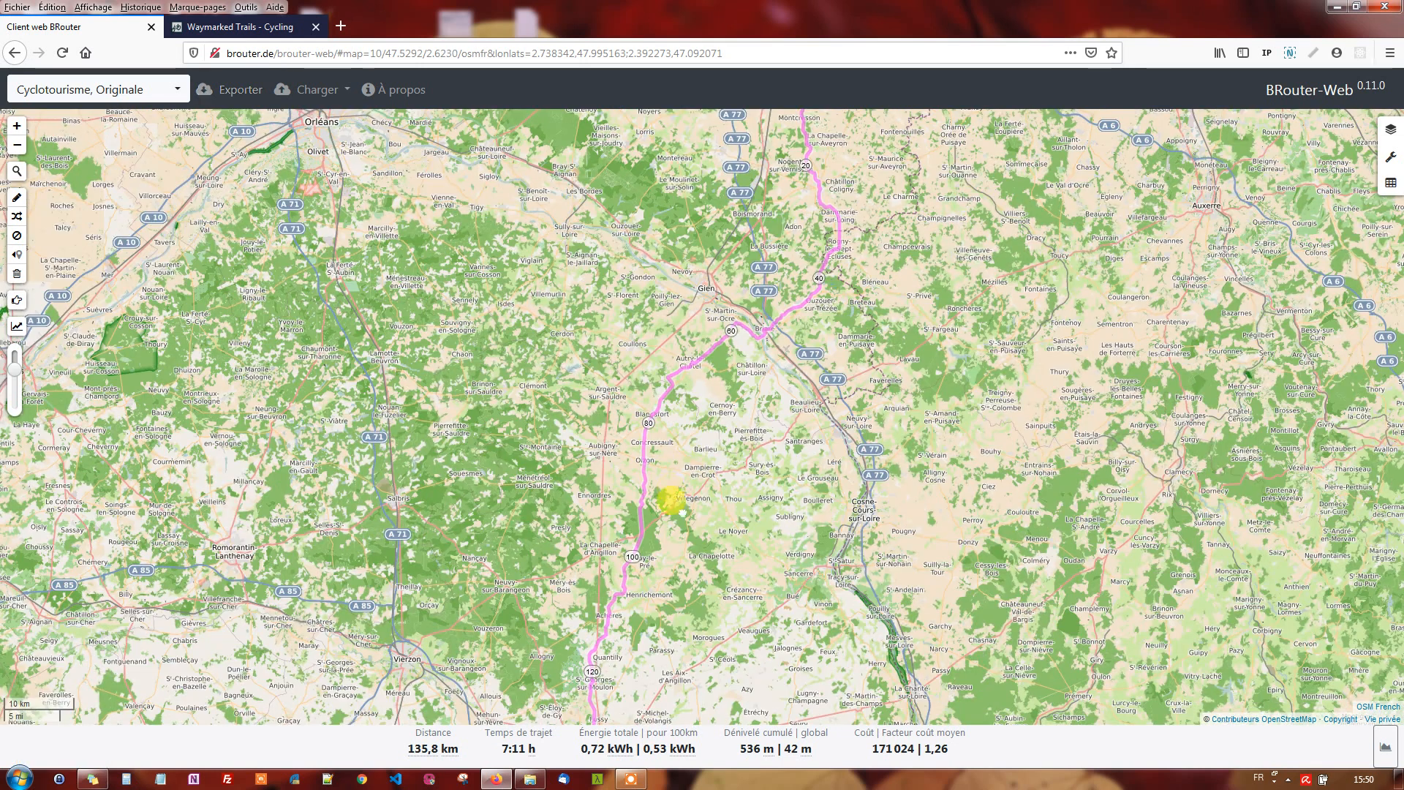
left_click_drag(667, 495, 727, 397)
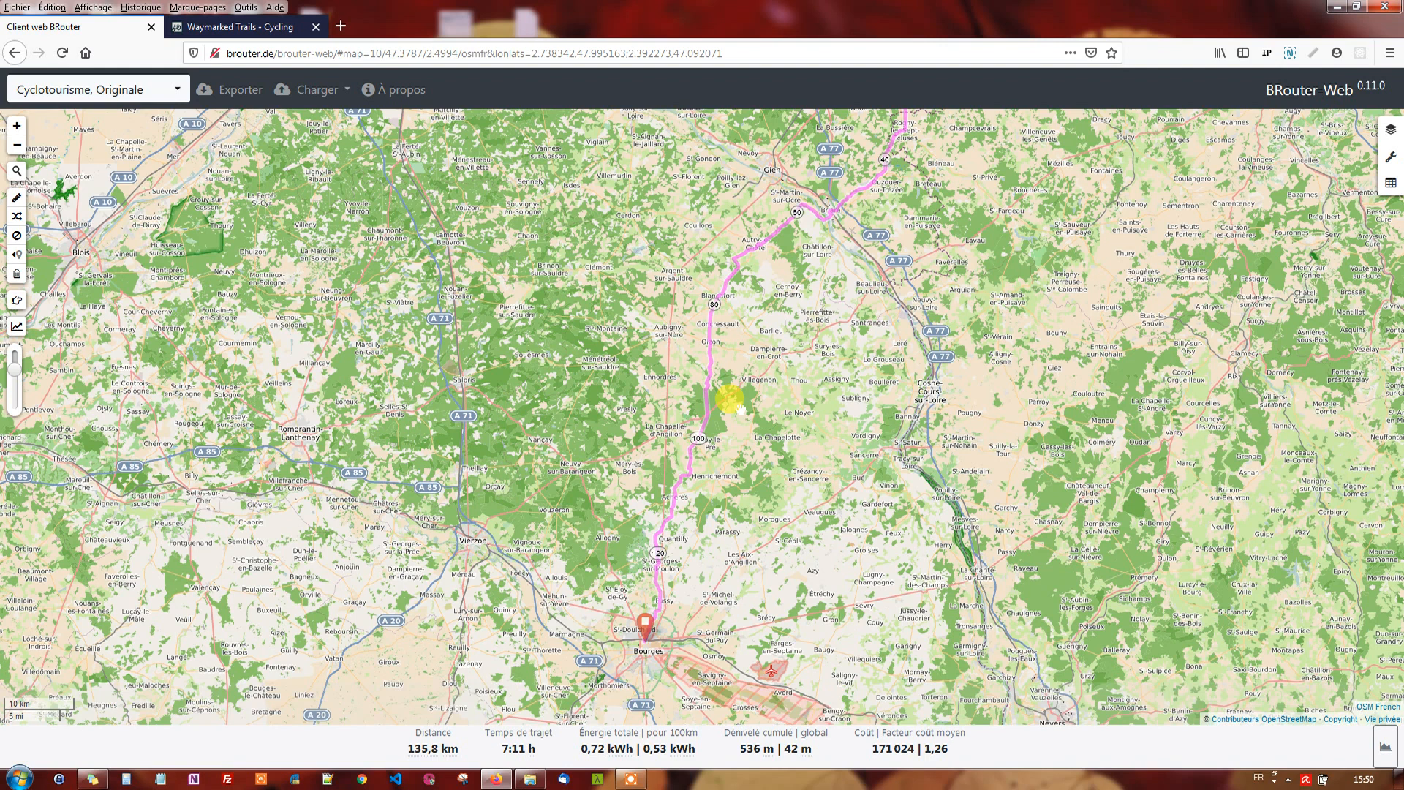
Reroute the section near Ivoy-le-Pré through La Chapelle-d'Angillon with a new intermediate waypoint.
scroll(739, 408, "up", 1)
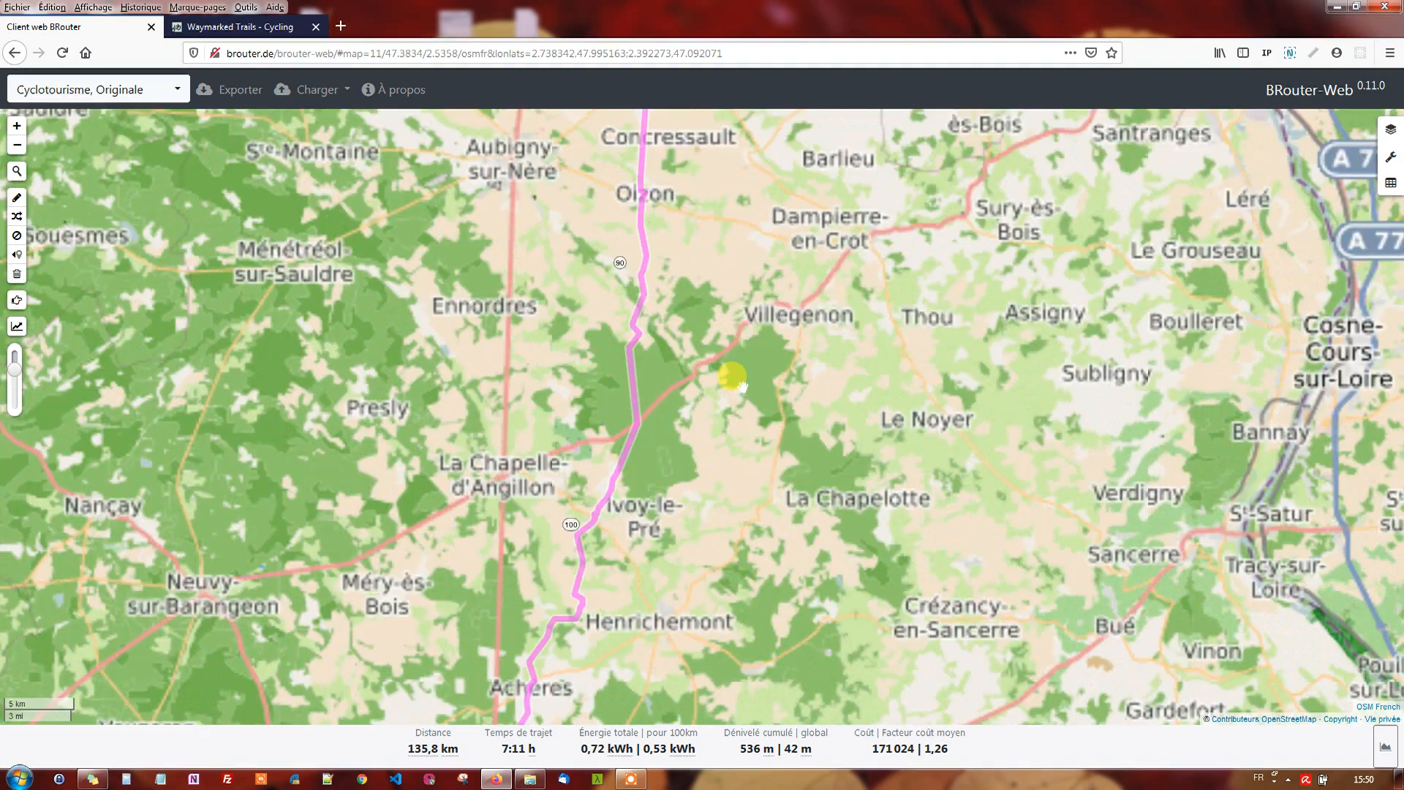
scroll(741, 410, "up", 1)
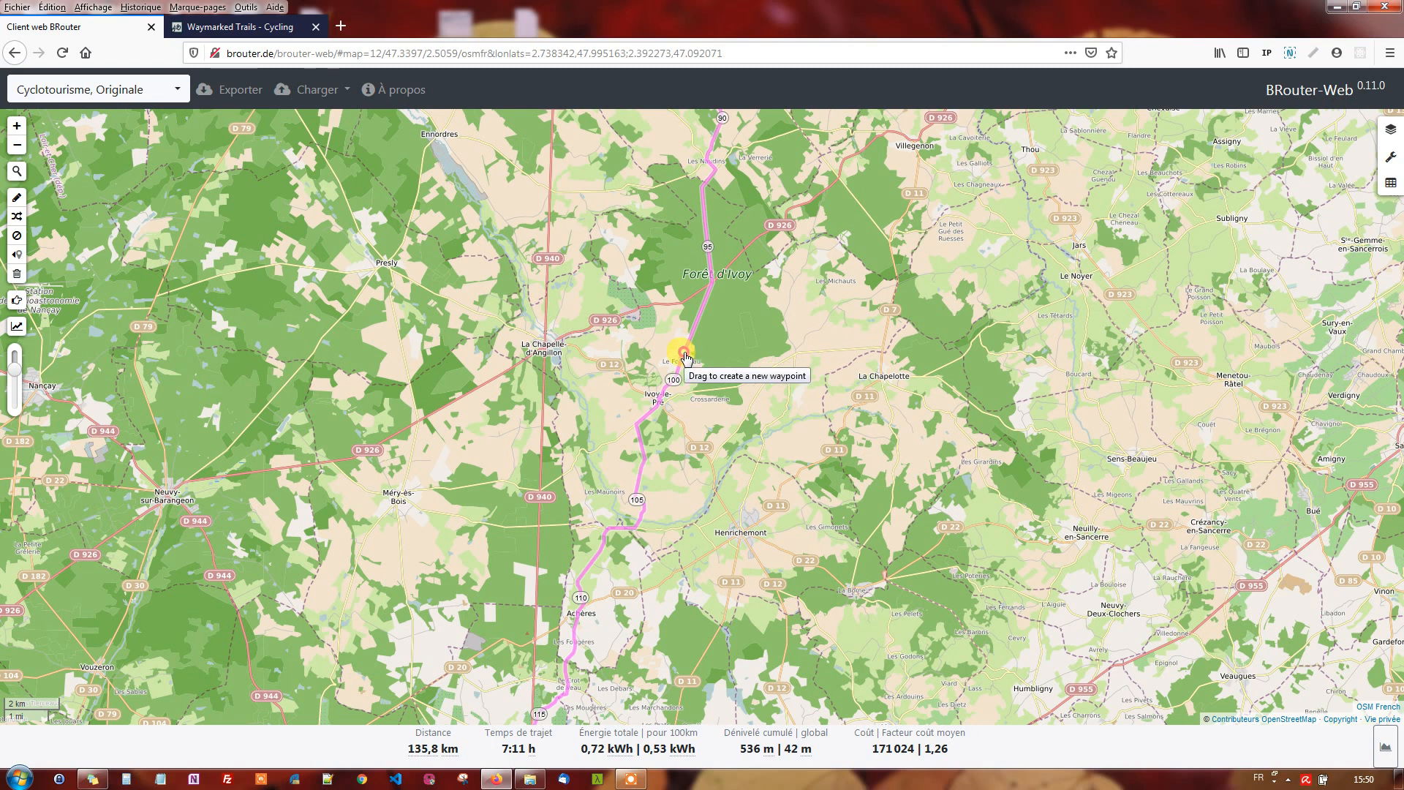
mouse_move(685, 356)
left_mouse_down()
mouse_move(636, 338)
mouse_move(525, 337)
mouse_move(546, 349)
left_mouse_up()
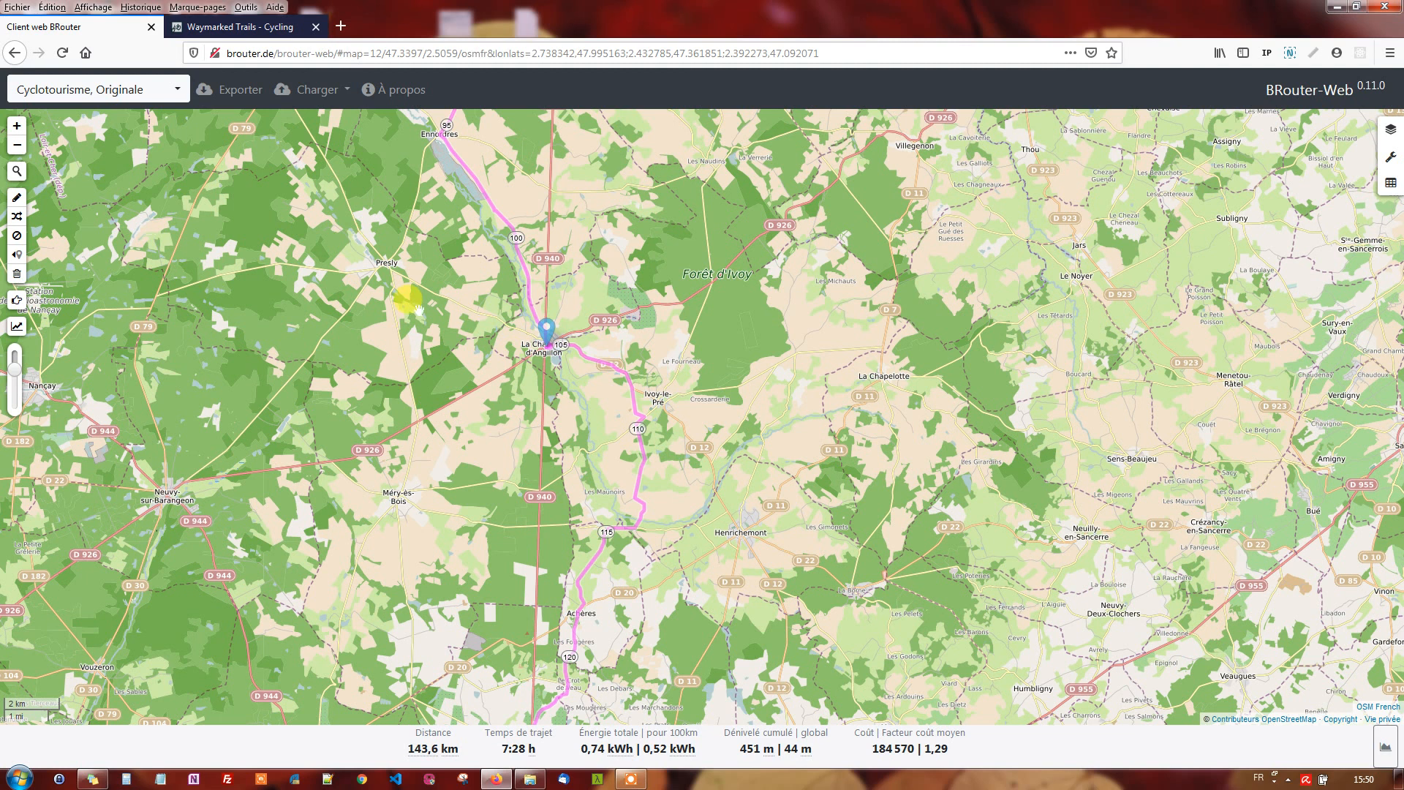
Reroute the section near Blancafort through Argent-sur-Sauldre with another intermediate waypoint.
scroll(416, 307, "down", 1)
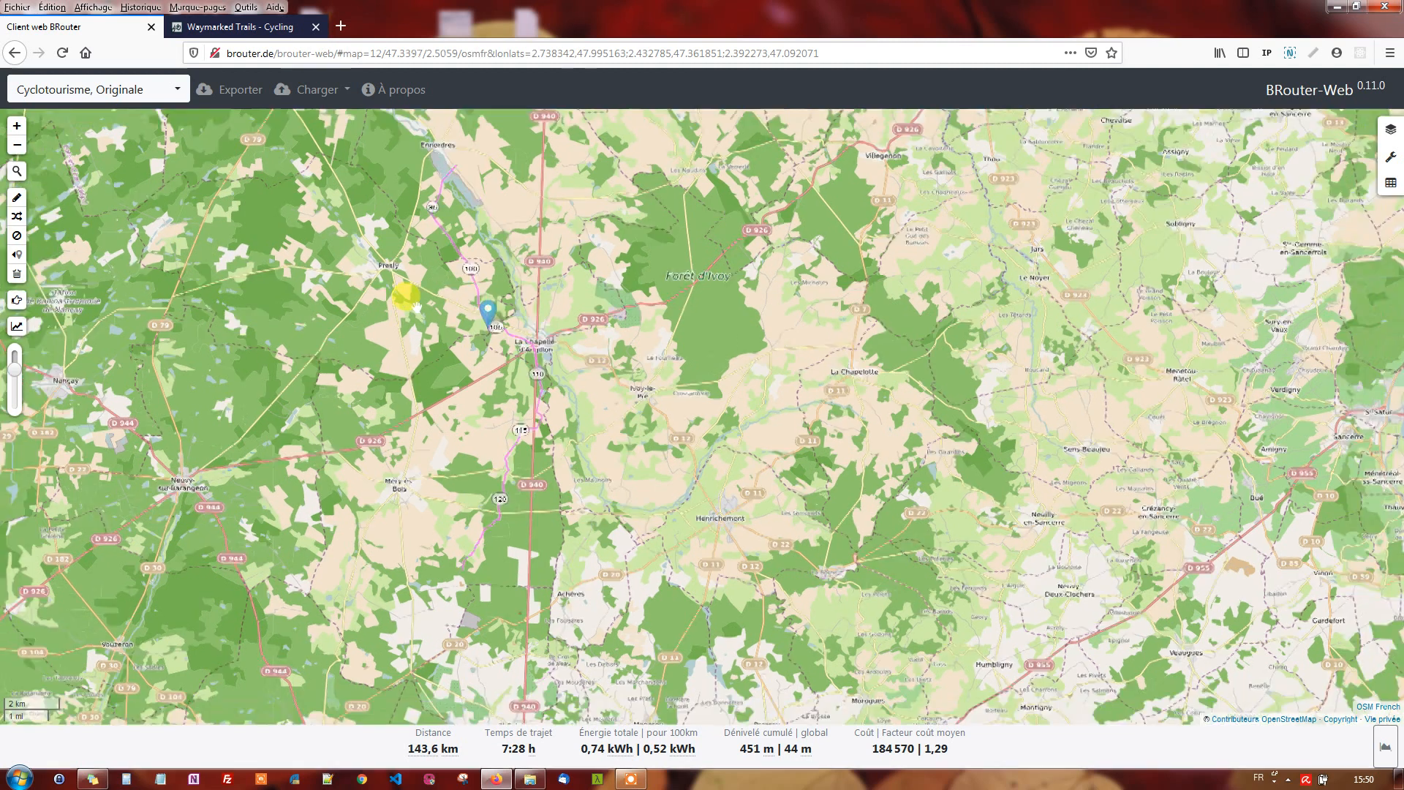
left_click_drag(588, 287, 777, 458)
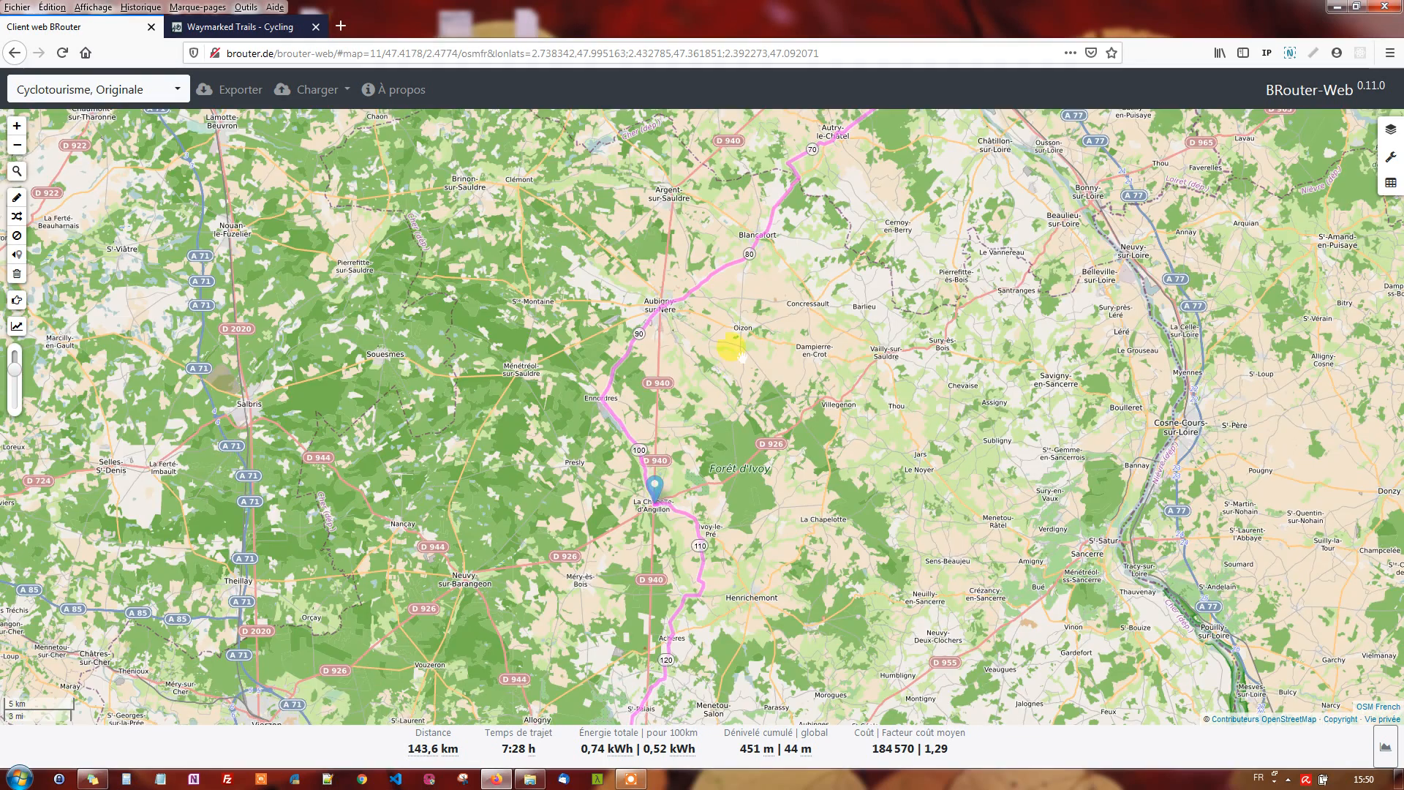
left_click_drag(725, 373, 701, 510)
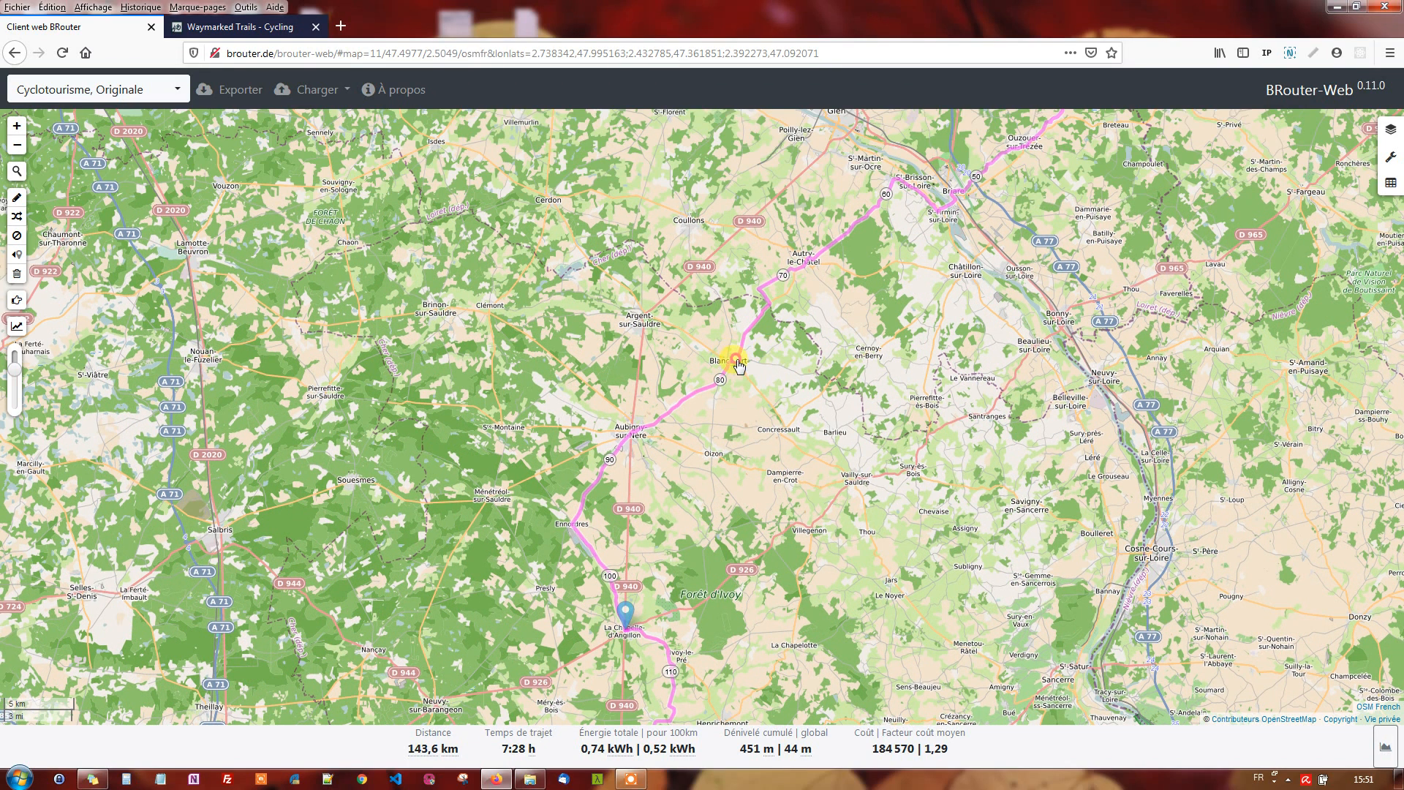
mouse_move(737, 365)
left_mouse_down()
mouse_move(630, 302)
mouse_move(636, 313)
left_mouse_up()
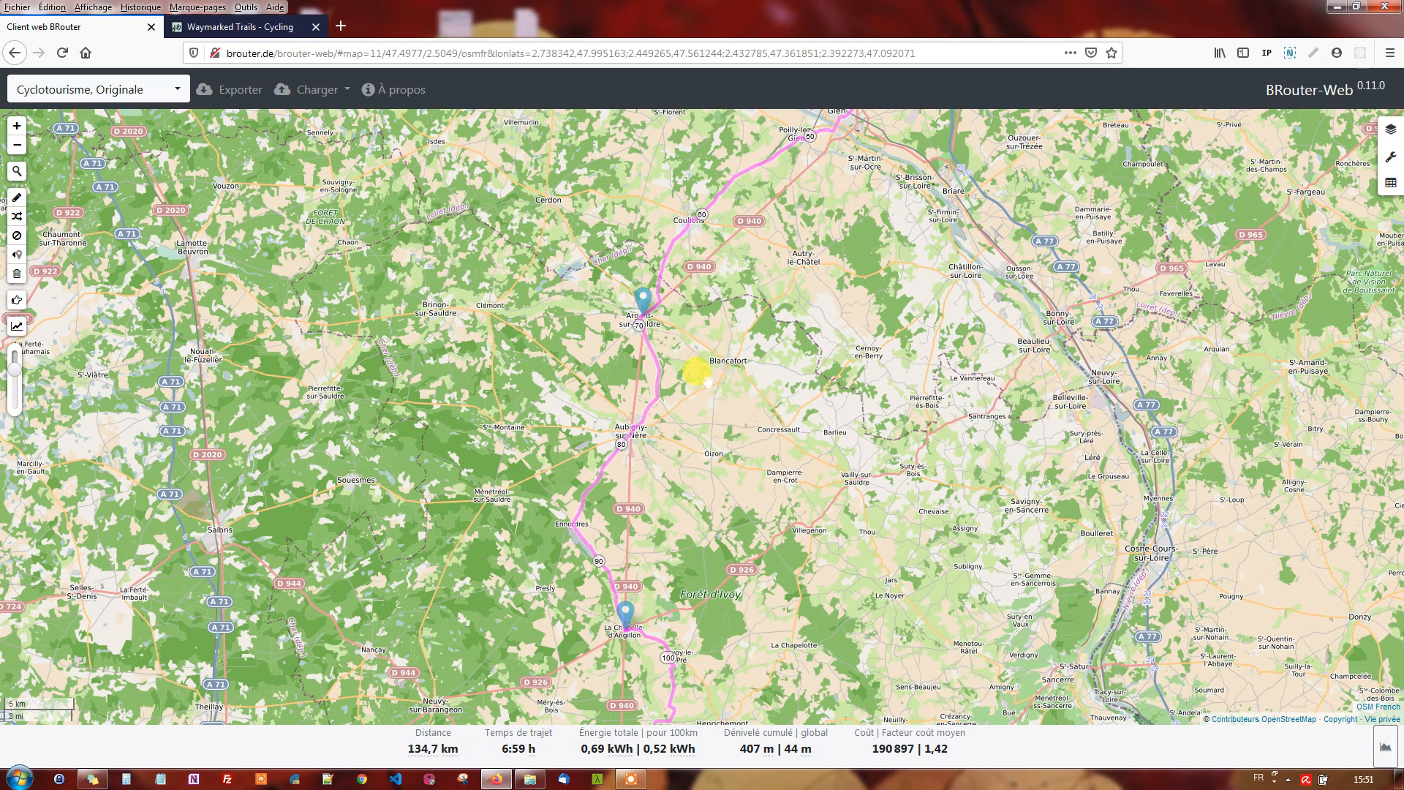
Extend the route from Bourges to Tours and on to Orléans, and stop drawing there.
scroll(707, 380, "down", 1)
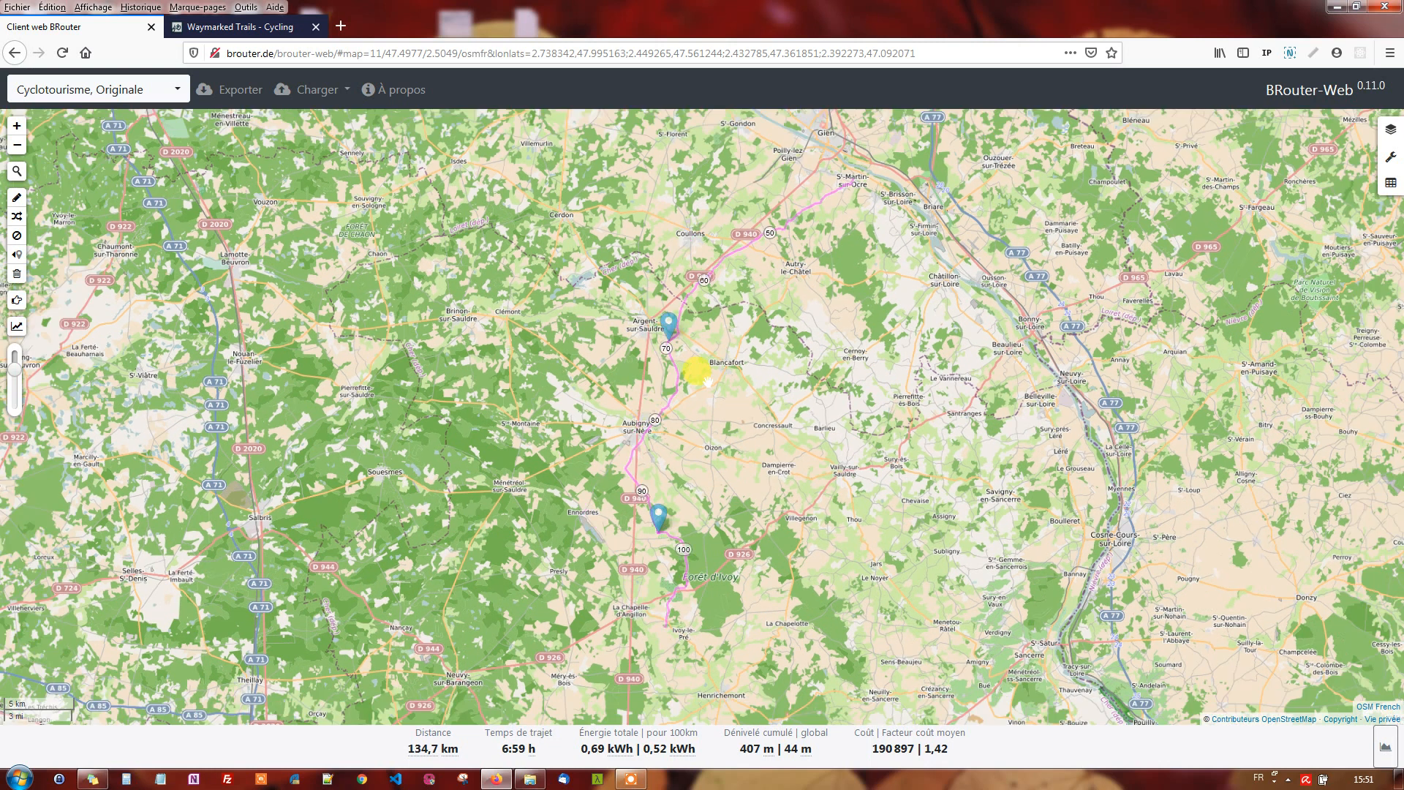
scroll(707, 379, "down", 1)
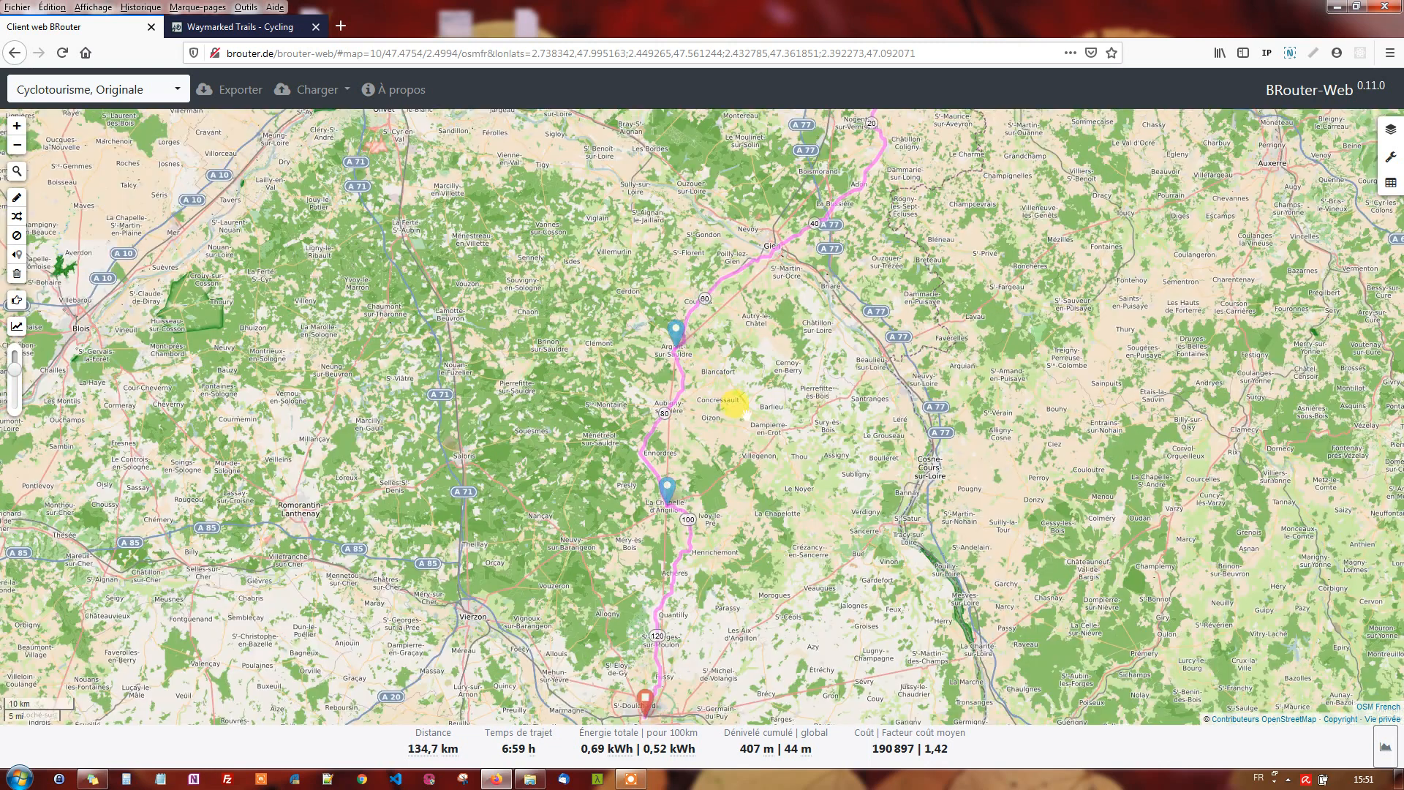
left_click_drag(539, 407, 611, 334)
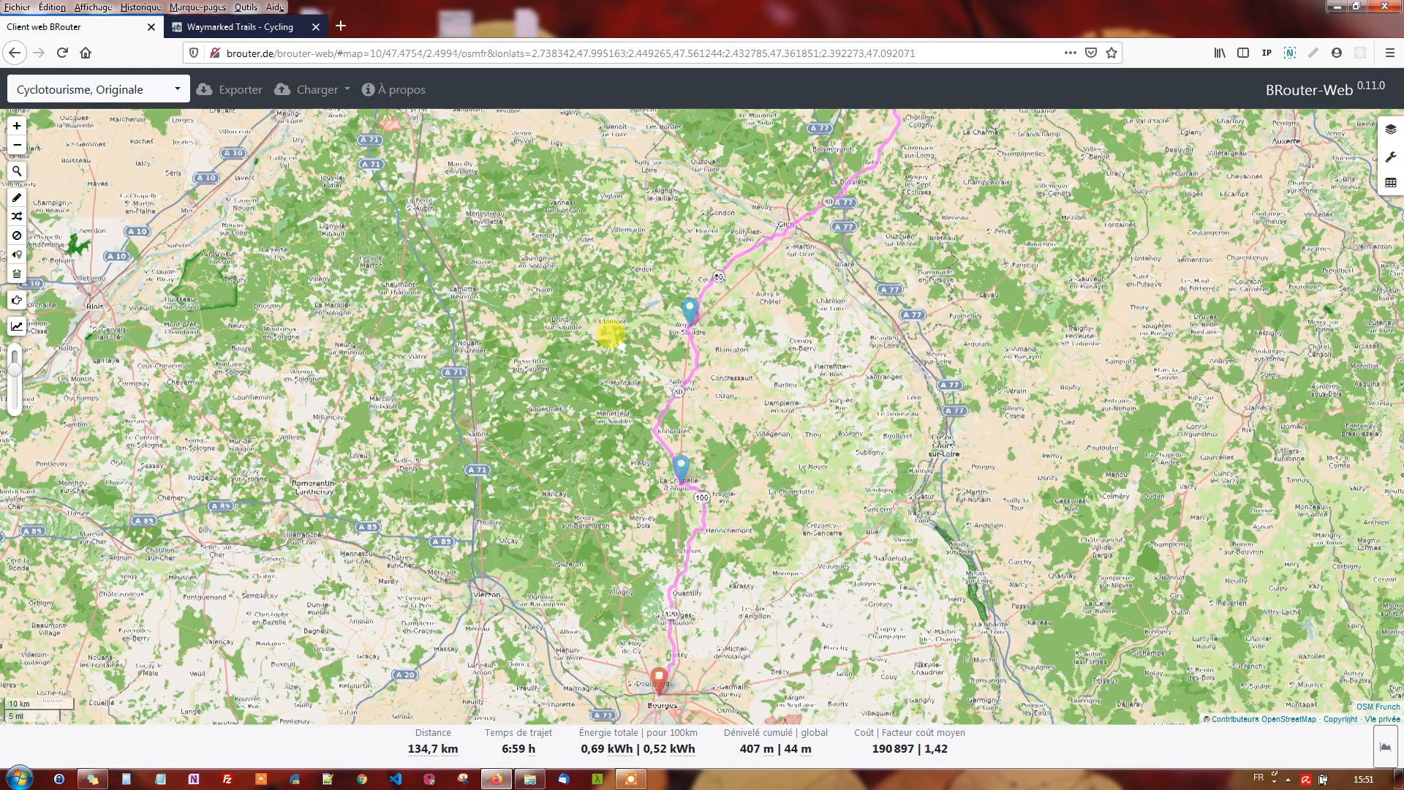
scroll(618, 342, "down", 1)
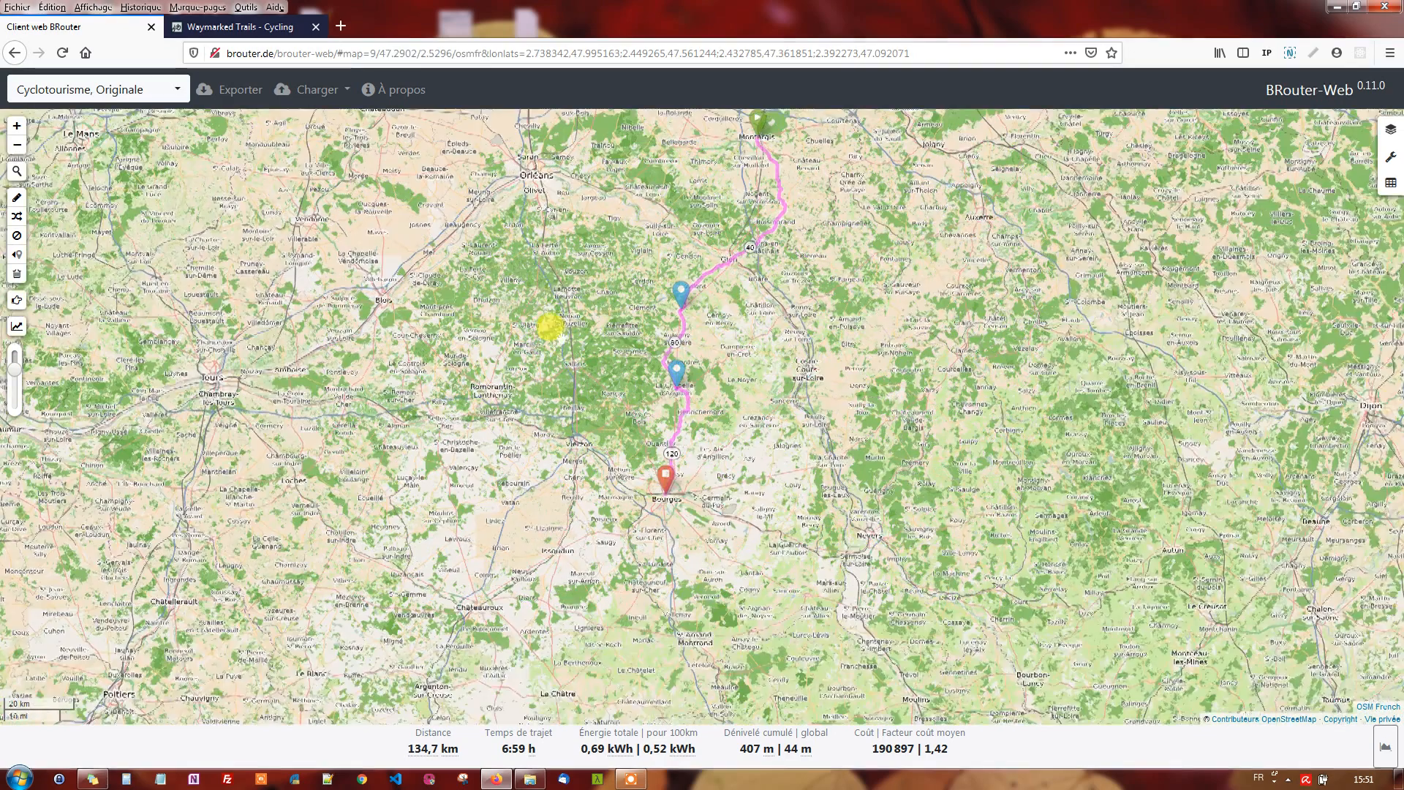
left_click_drag(549, 327, 636, 388)
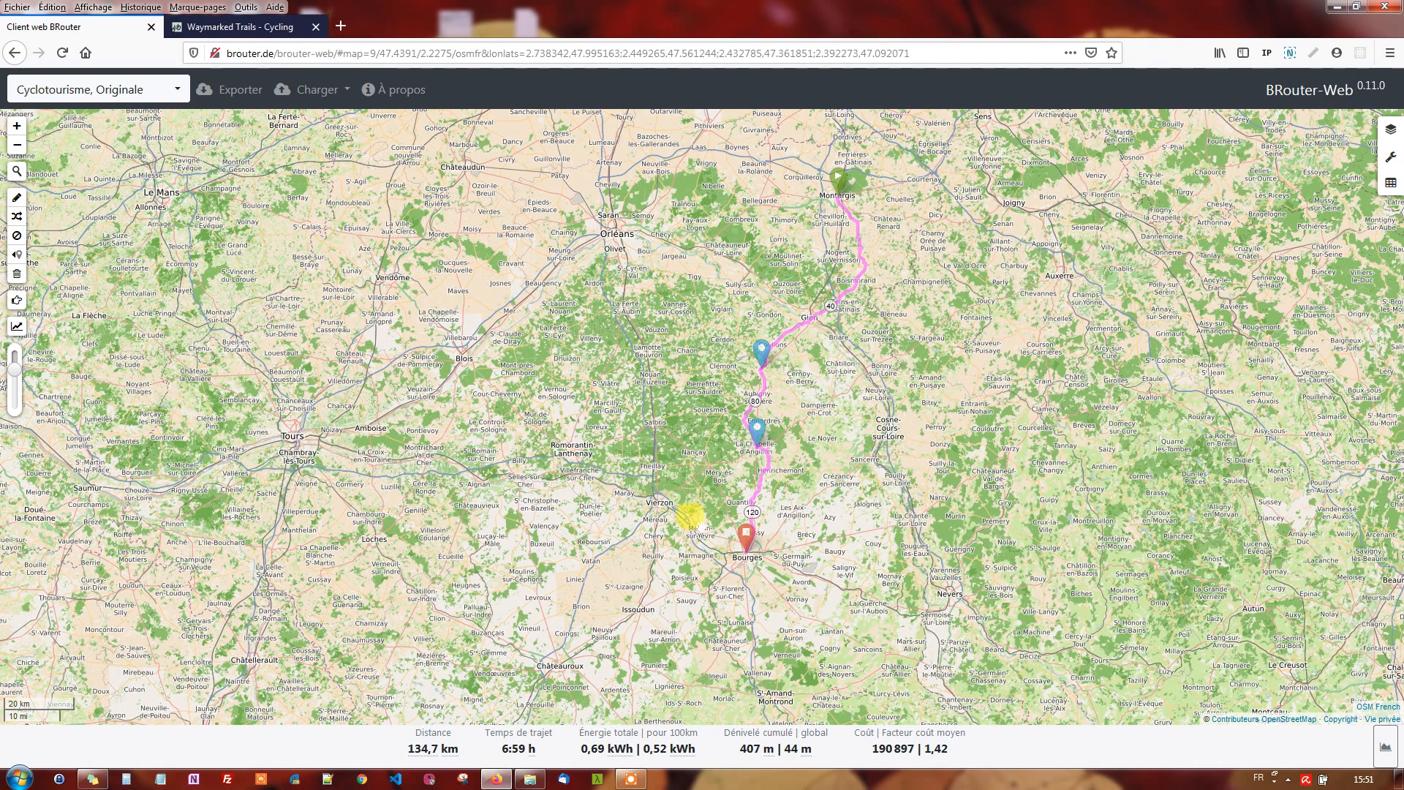
left_click(16, 199)
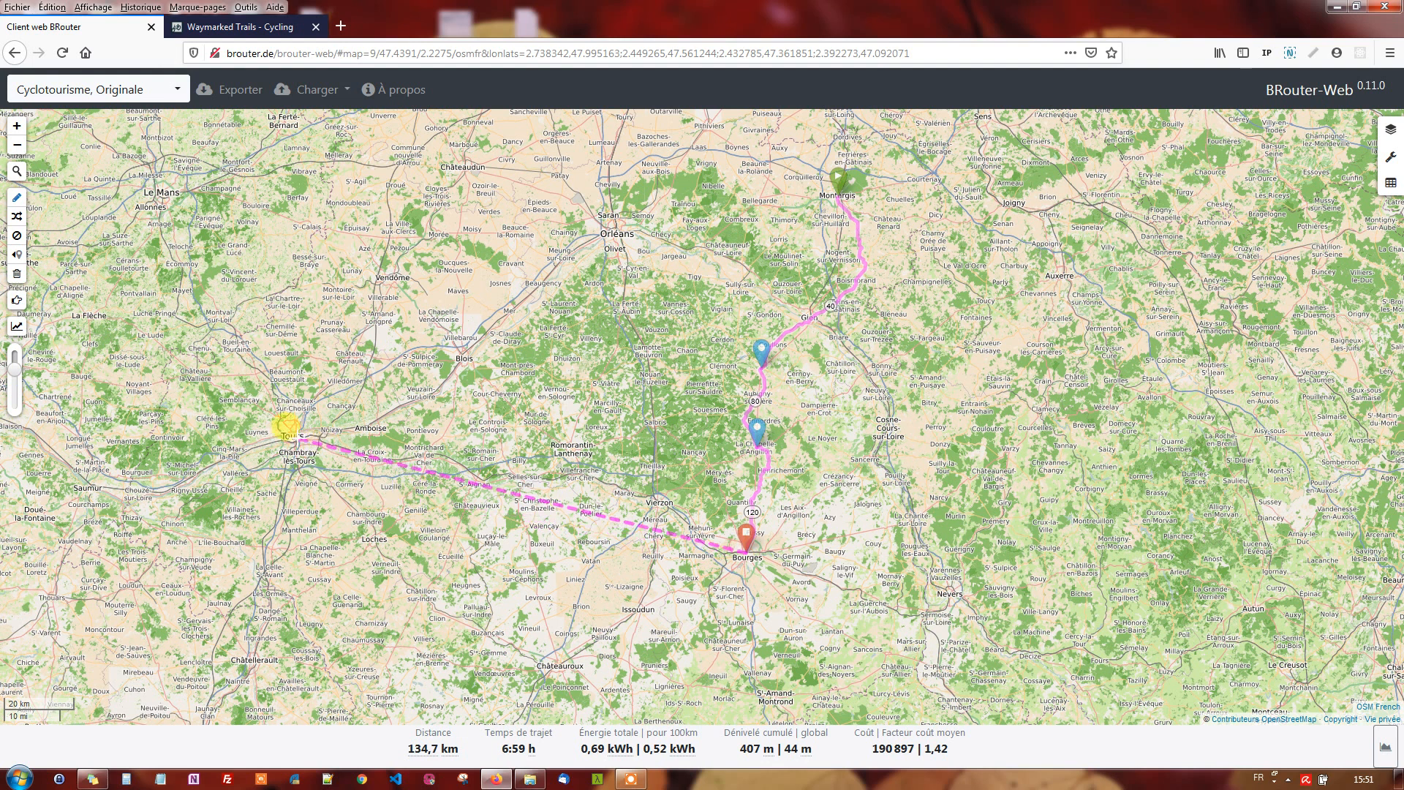
left_click(295, 434)
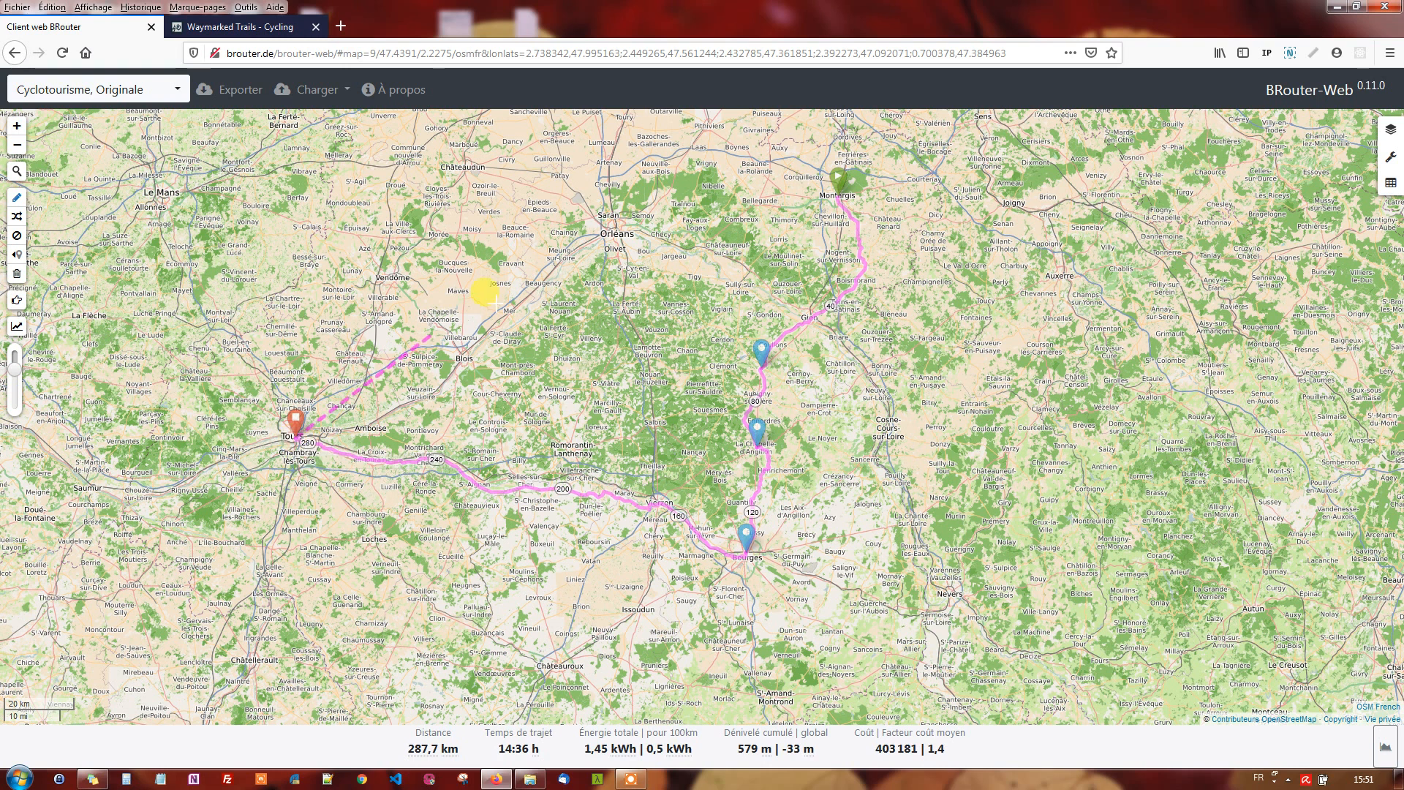
left_click(610, 221)
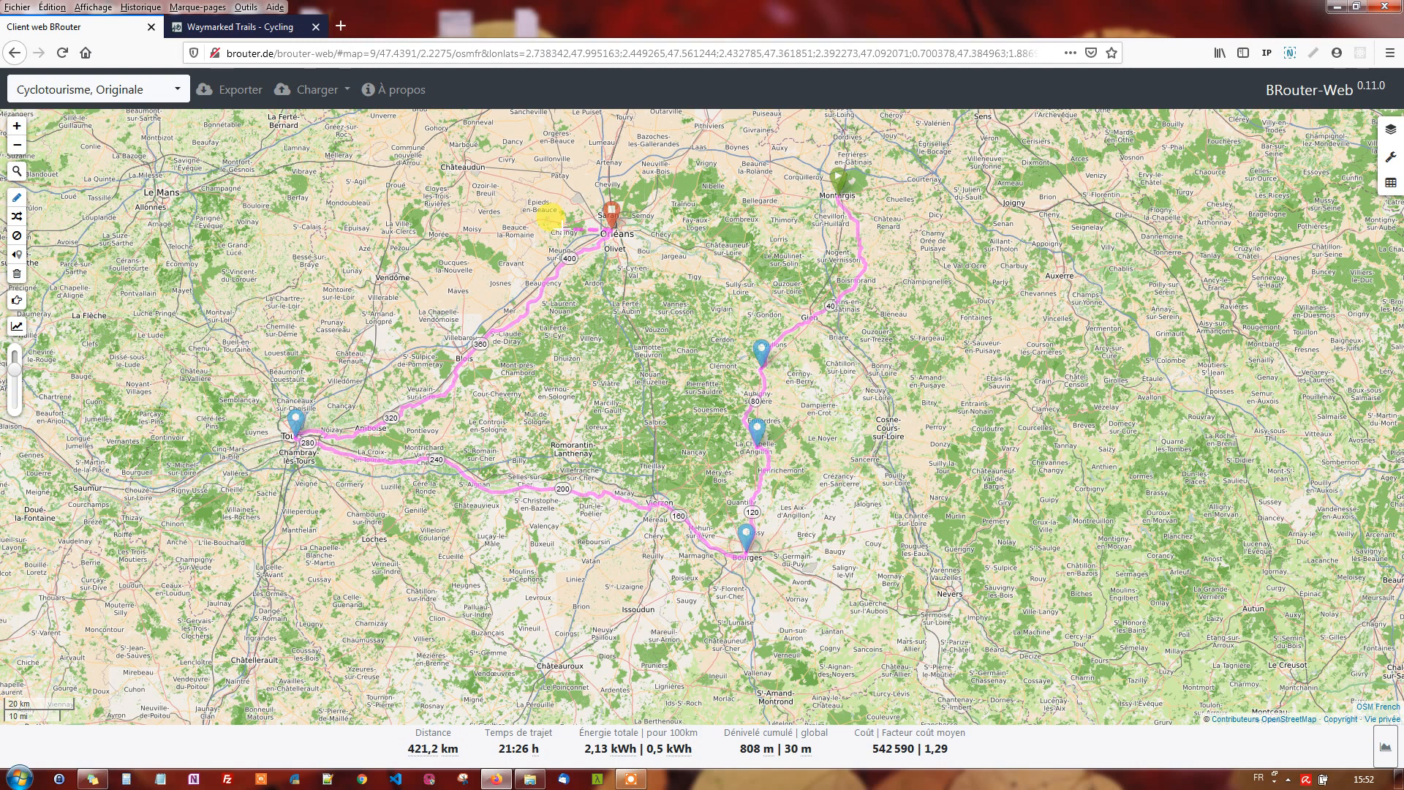
key("Escape")
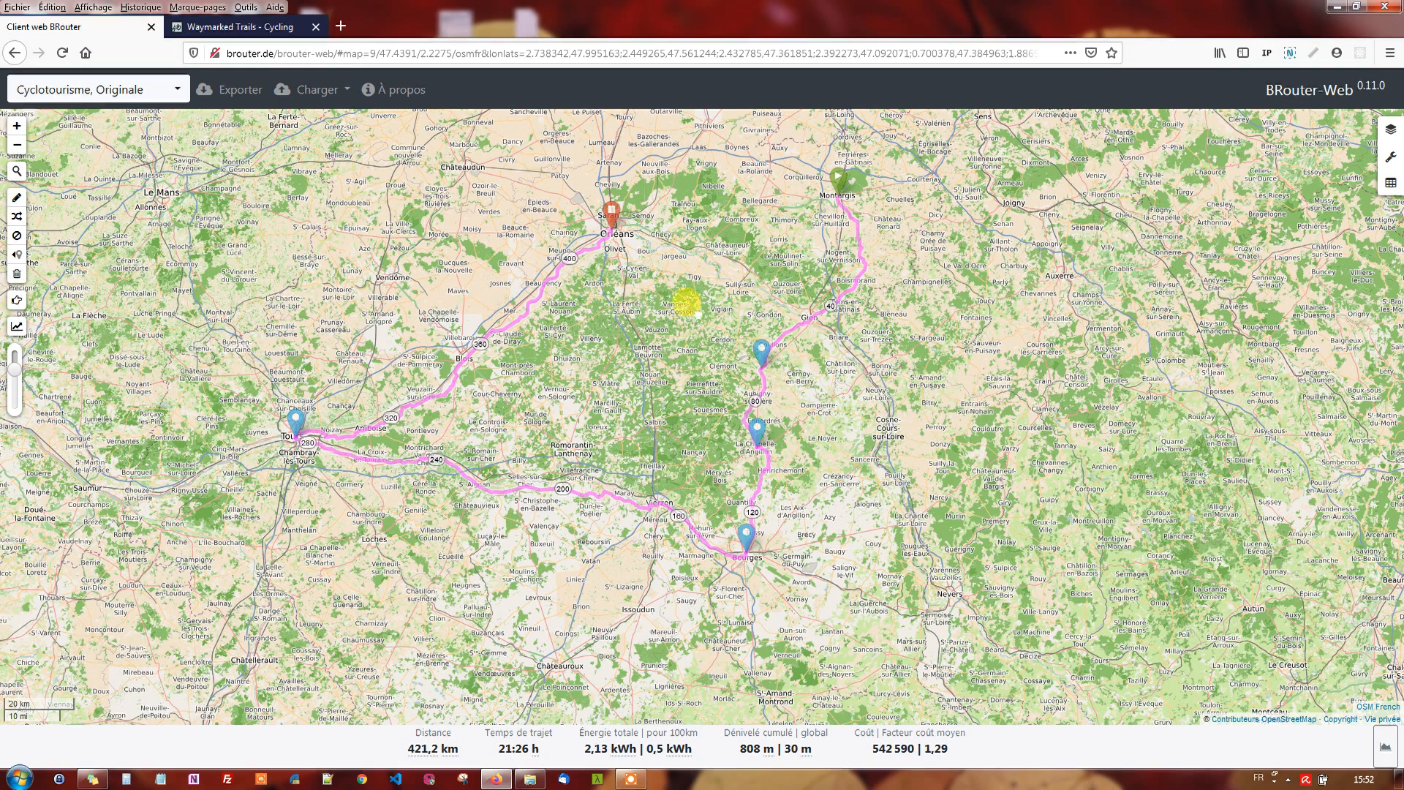
Draw a circular no-go area around Blois across the Tours–Orléans section of the route.
left_click_drag(687, 303, 733, 380)
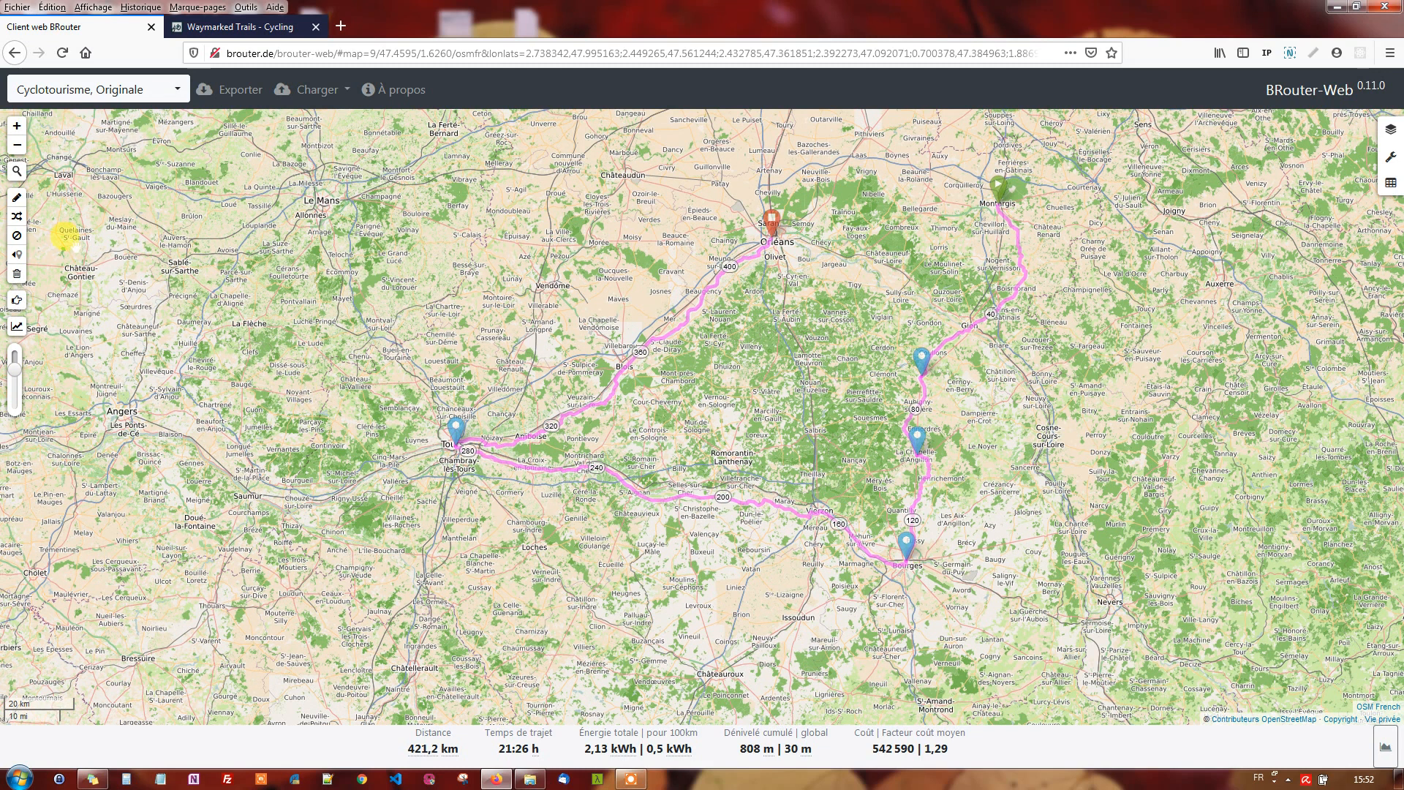
left_click(17, 241)
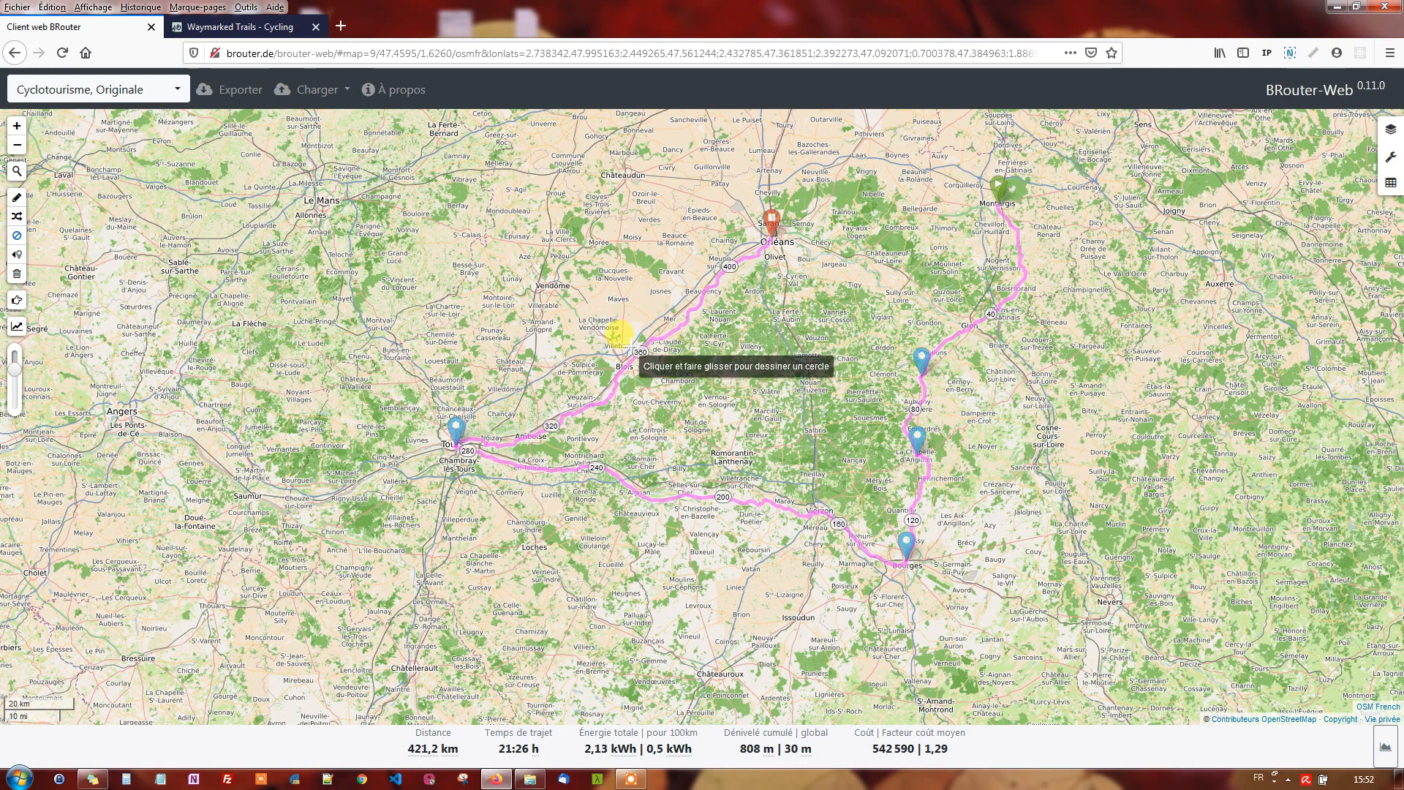
key("Escape")
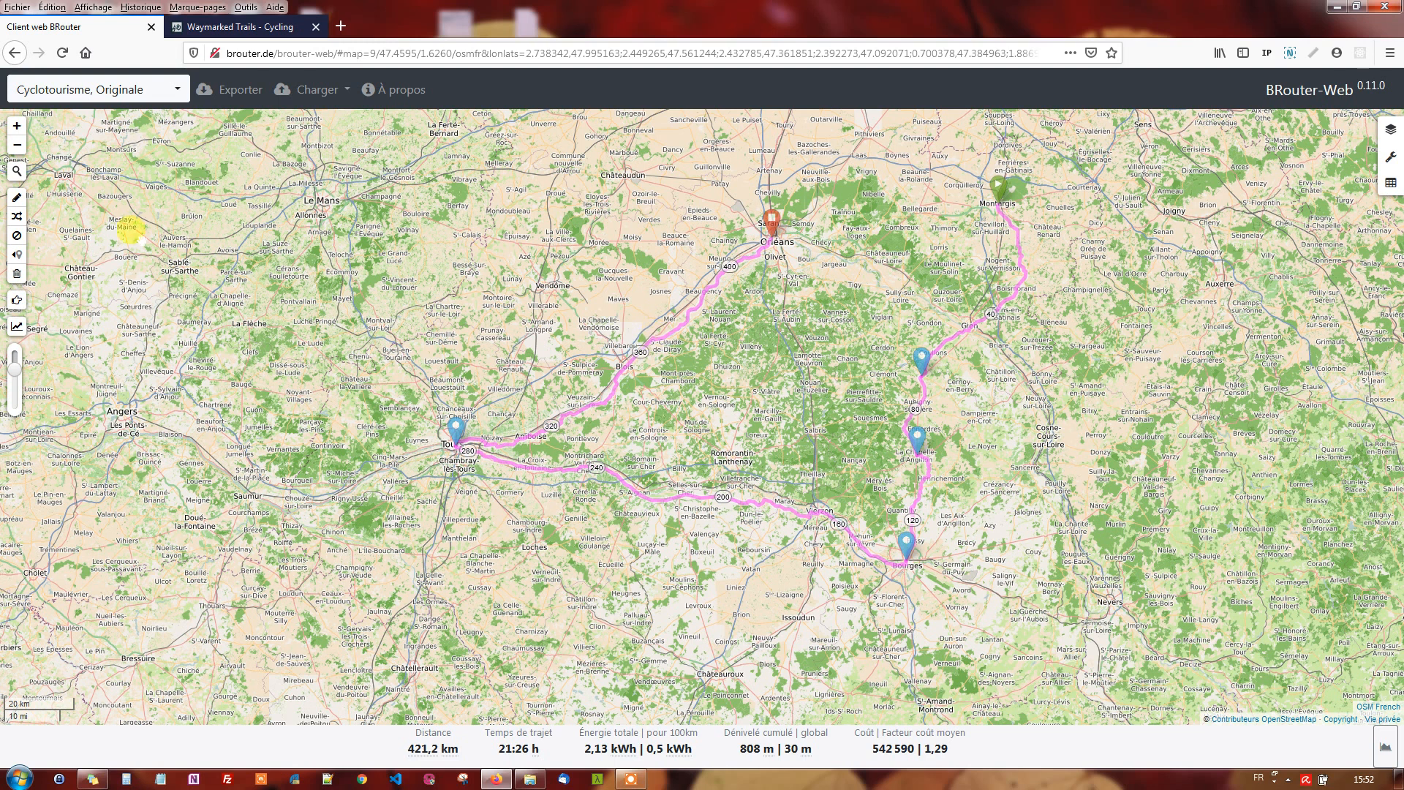
left_click(17, 235)
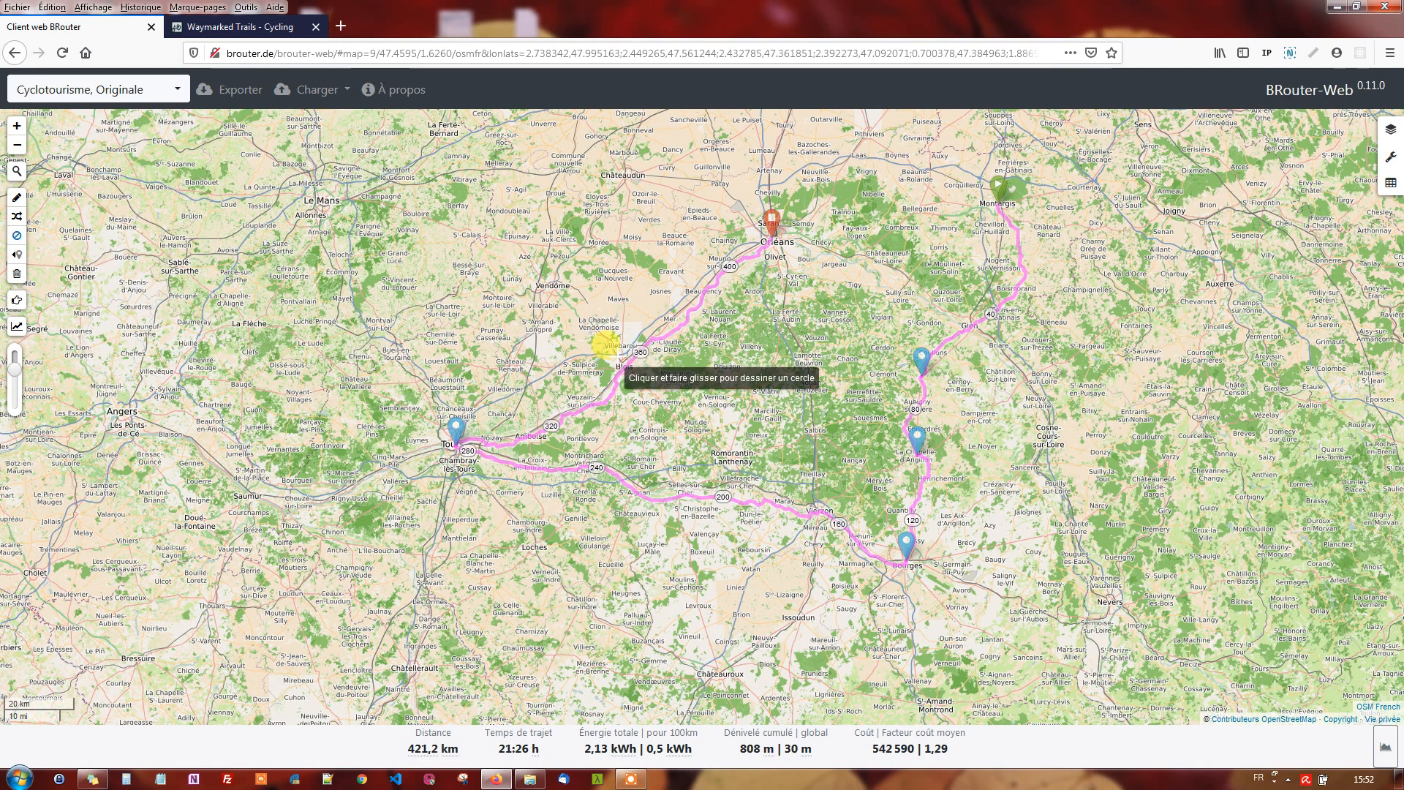
key("Escape")
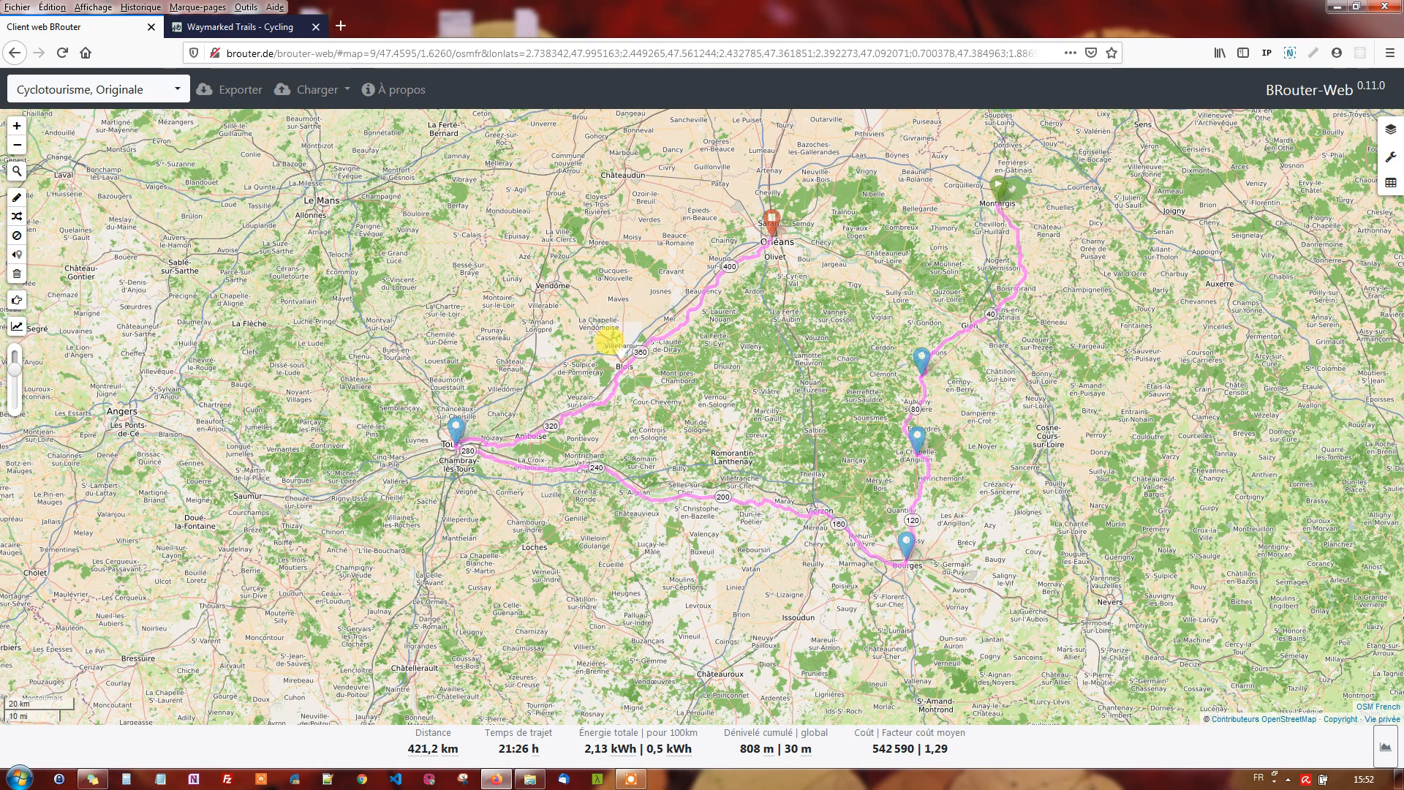
left_click(17, 235)
left_click_drag(615, 353, 689, 347)
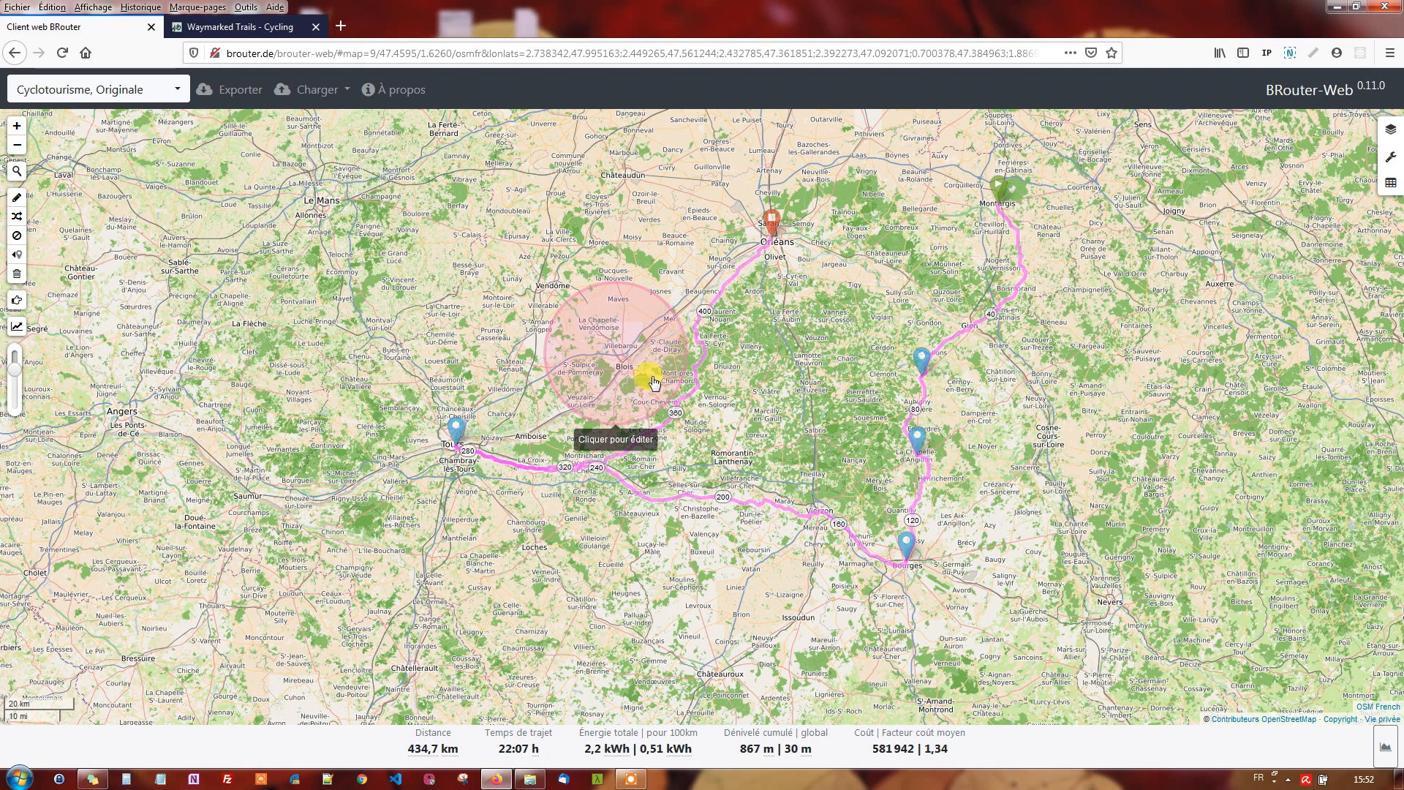
Edit the no-go area around Blois, shrinking the circle and moving its centre slightly north.
left_click(637, 333)
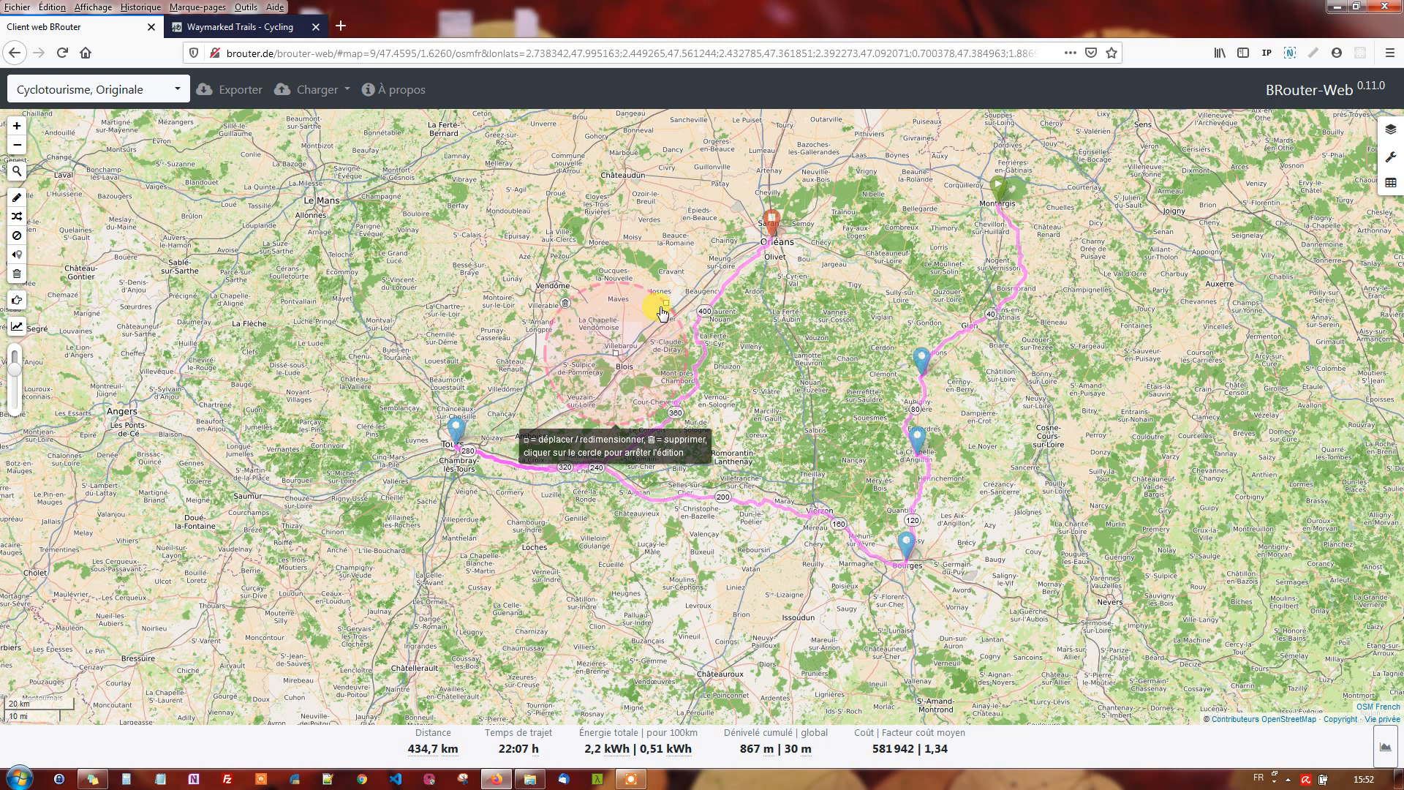
left_click_drag(661, 304, 673, 247)
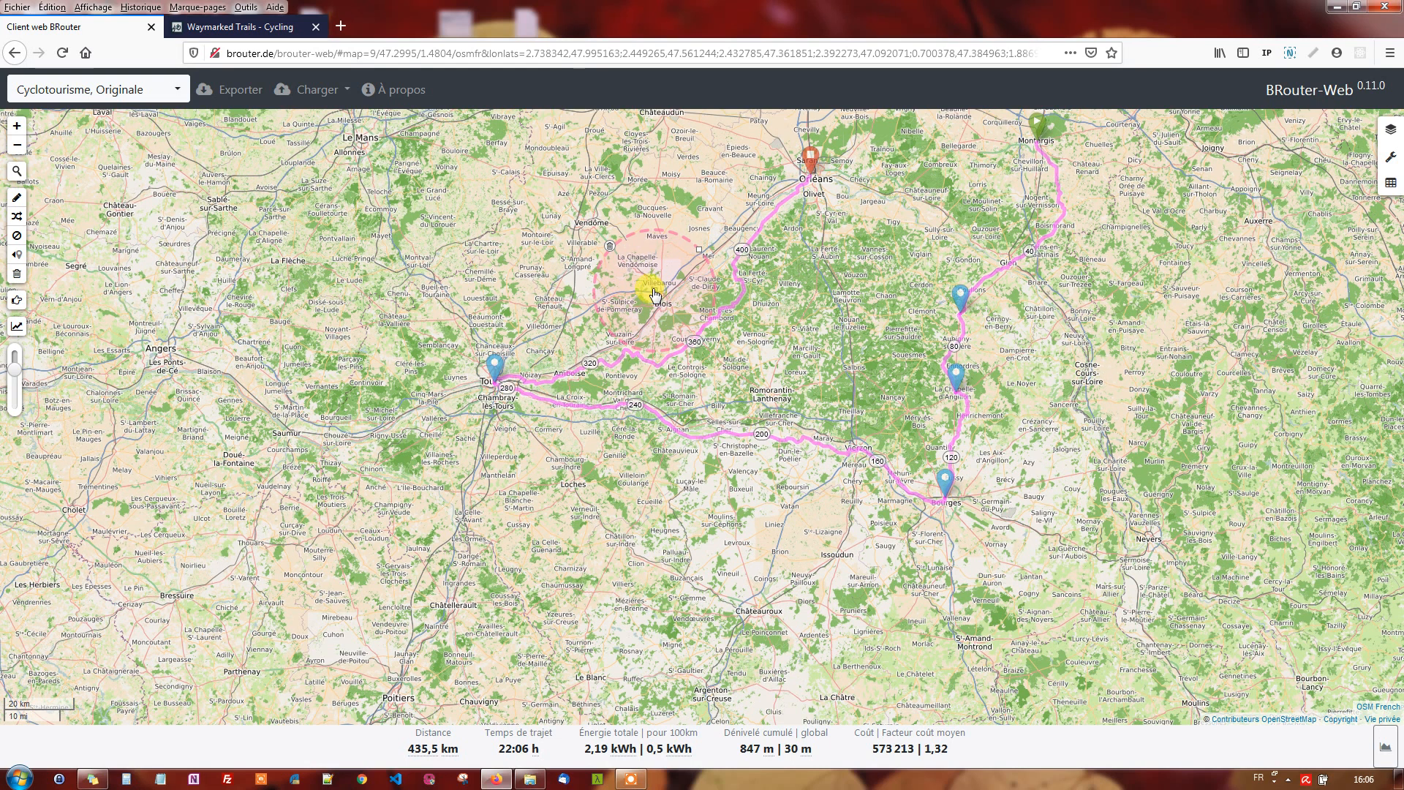
mouse_move(655, 296)
left_mouse_down()
mouse_move(645, 244)
mouse_move(656, 276)
left_mouse_up()
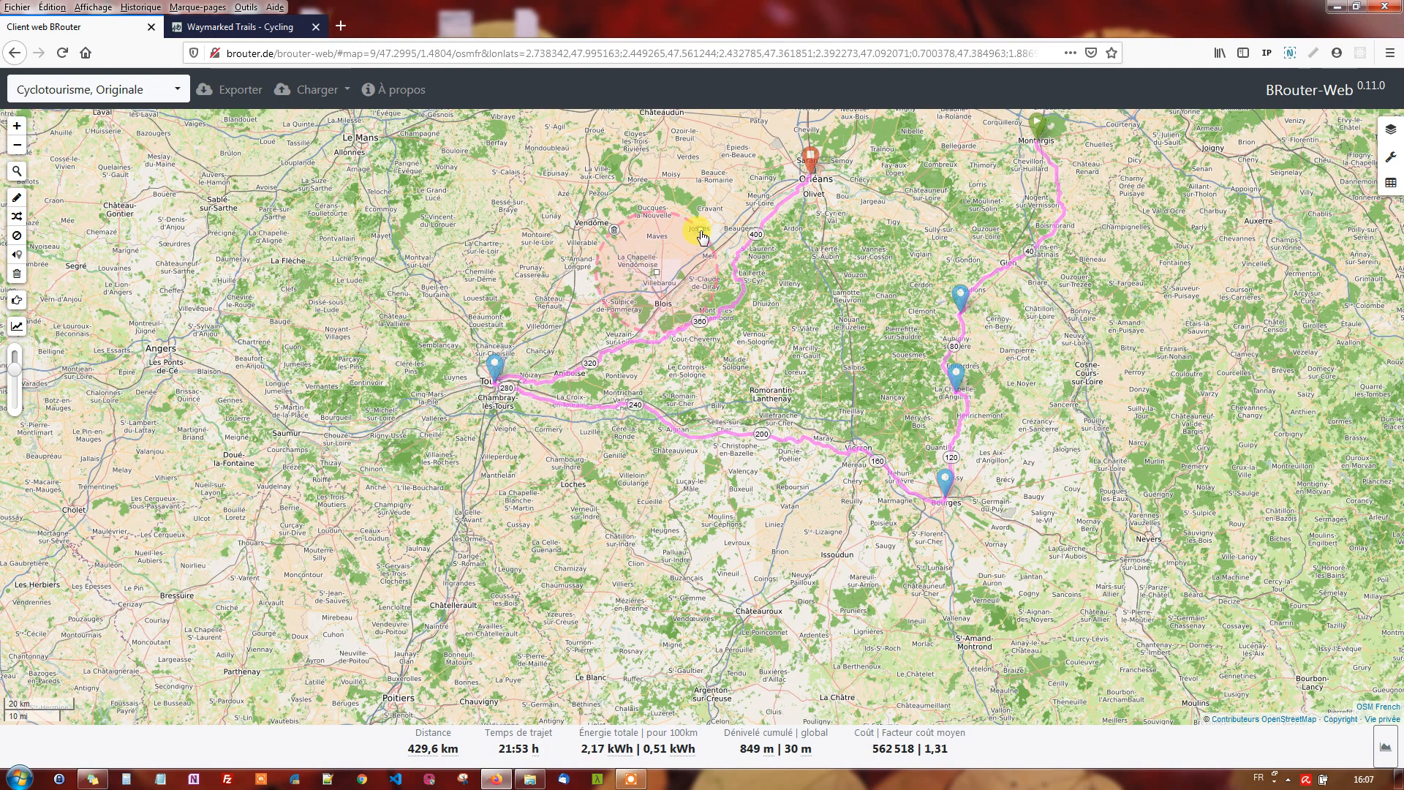
left_click_drag(685, 224, 669, 228)
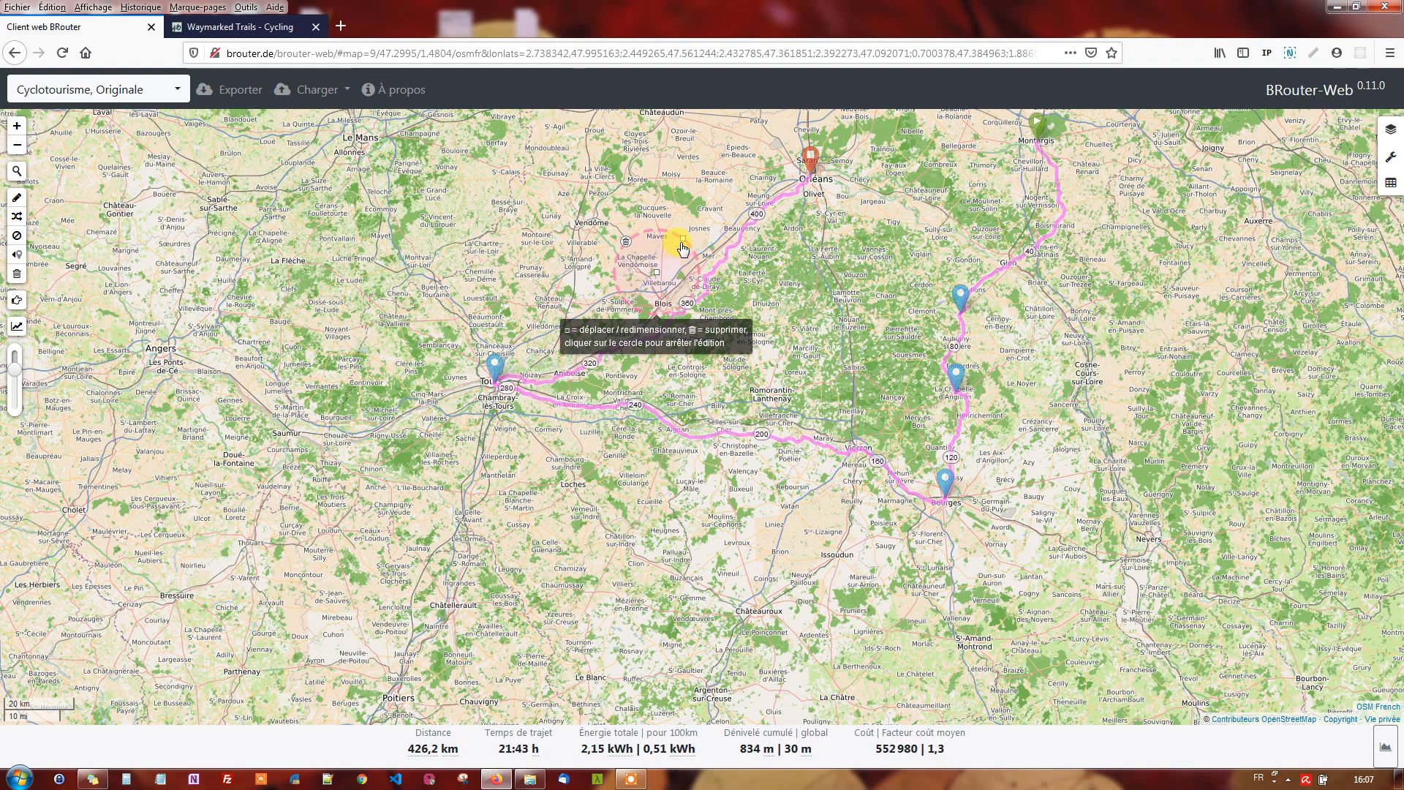
Delete the no-go area near Blois and the intermediate waypoints at Argent-sur-Sauldre and La Chapelle-d'Angillon.
left_click(626, 243)
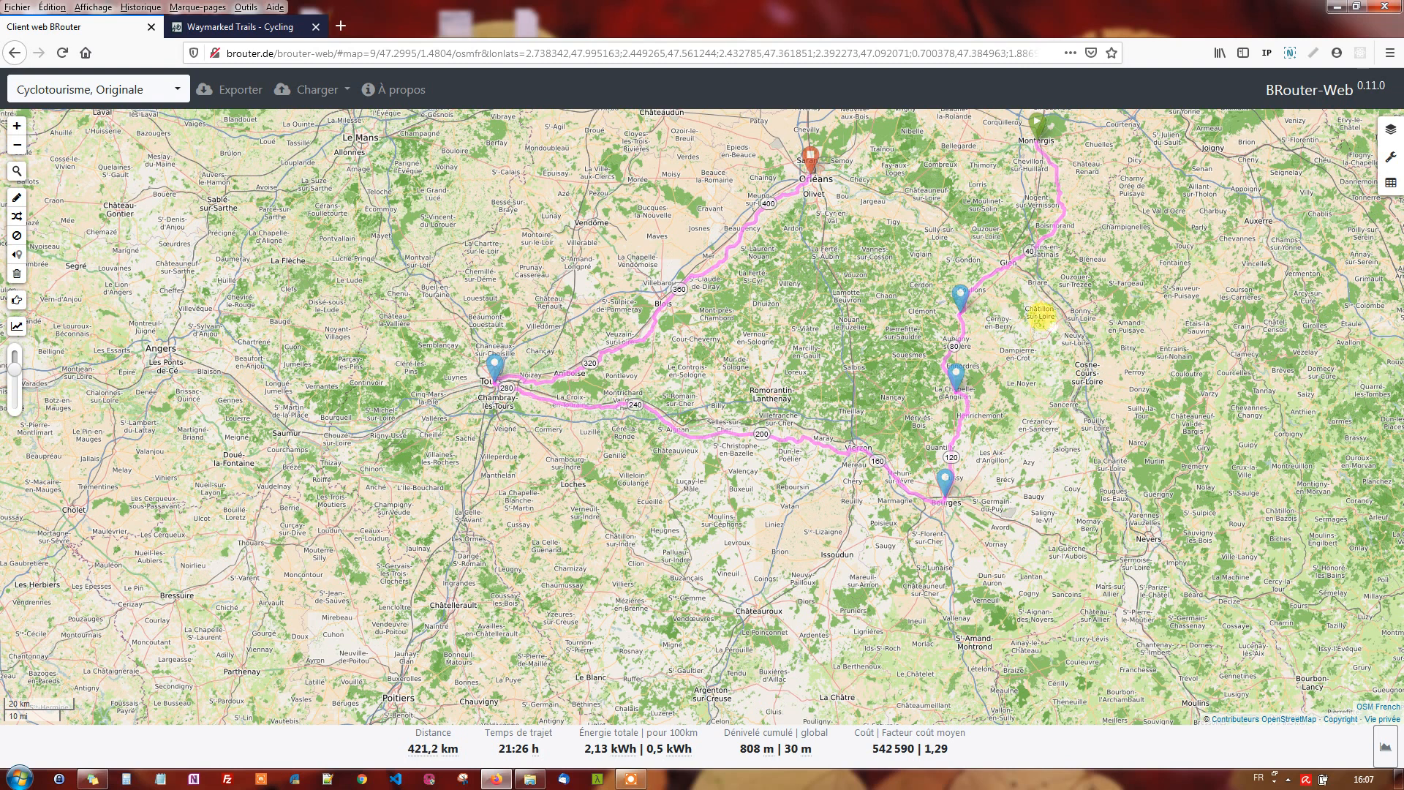
left_click(962, 301)
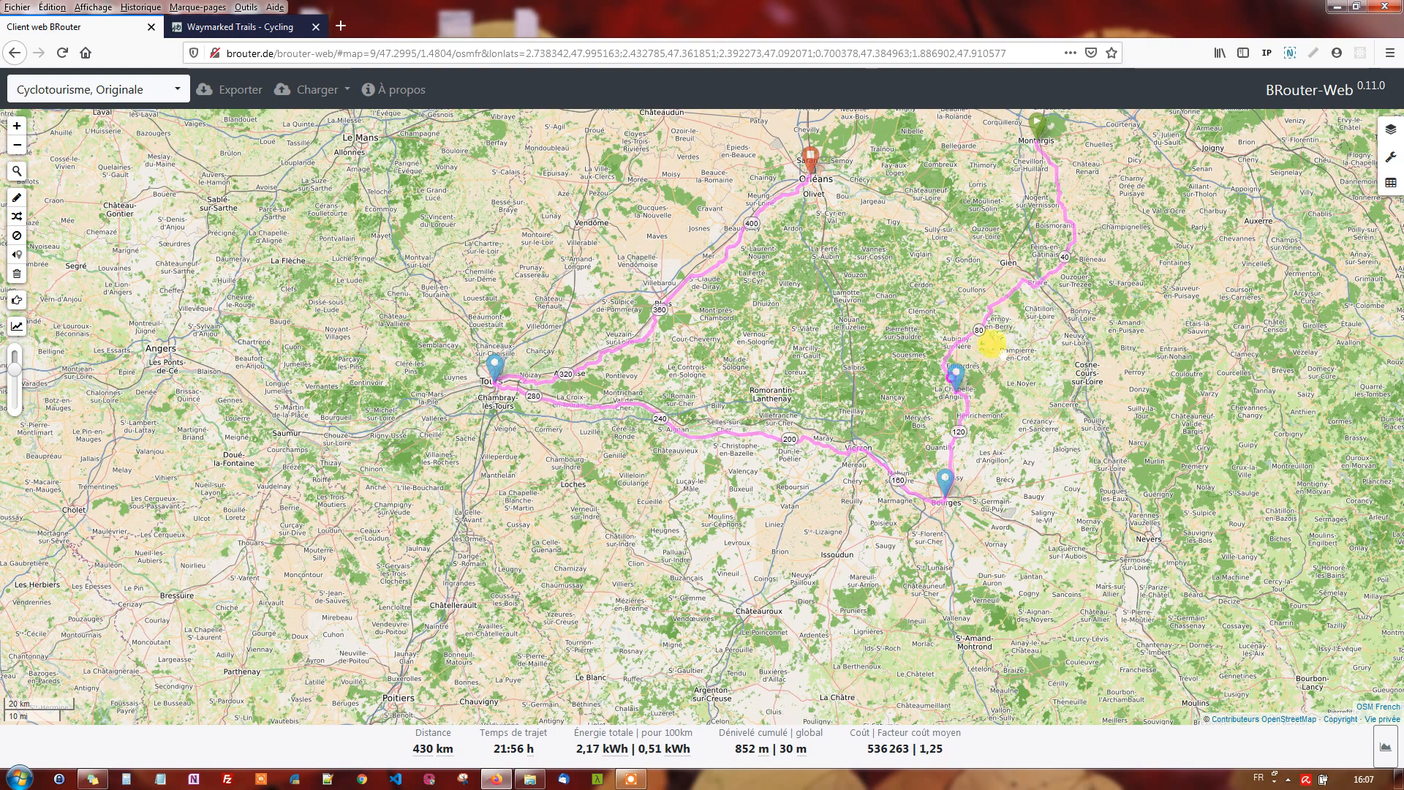
left_click(952, 374)
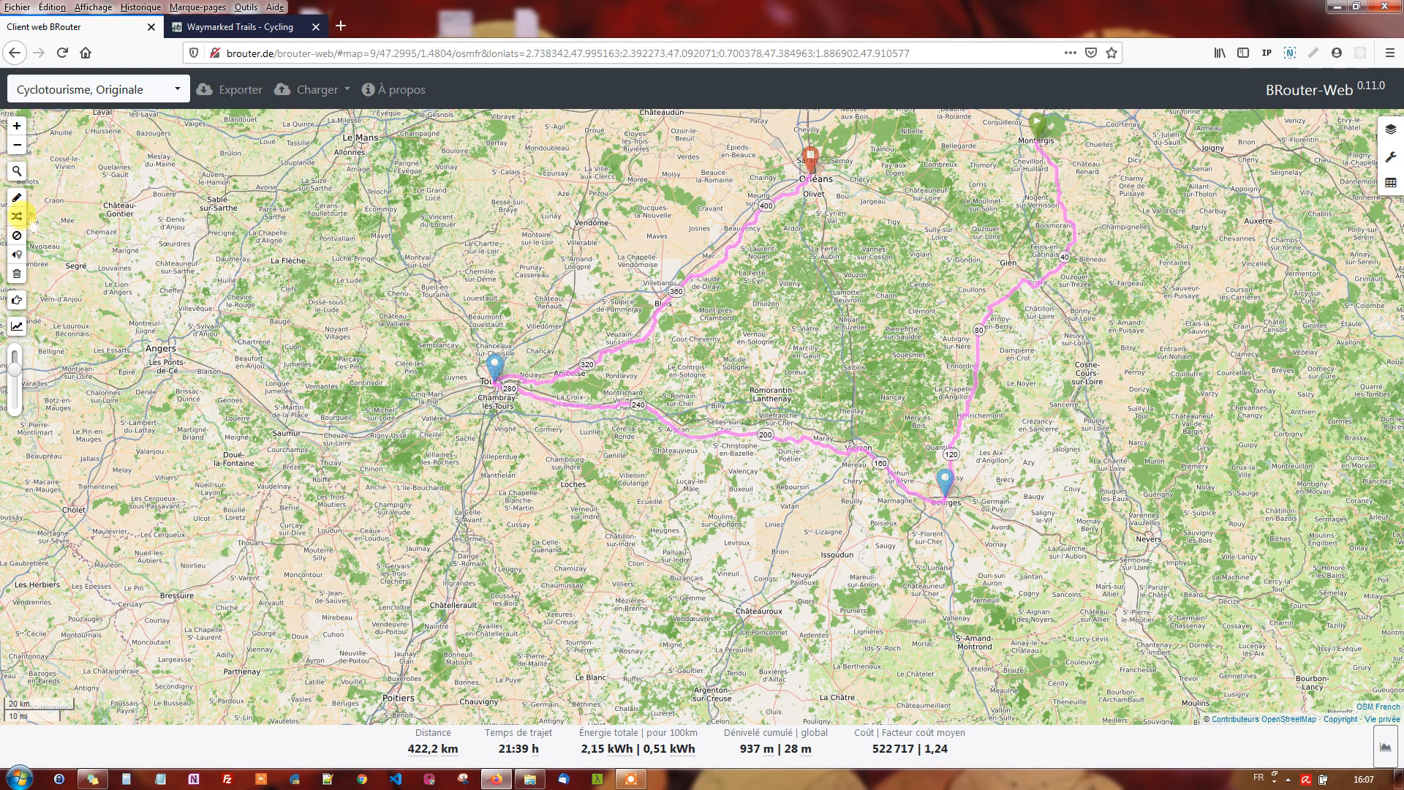
Reverse the direction of the whole route and switch it back to start from Montargis.
left_click(20, 221)
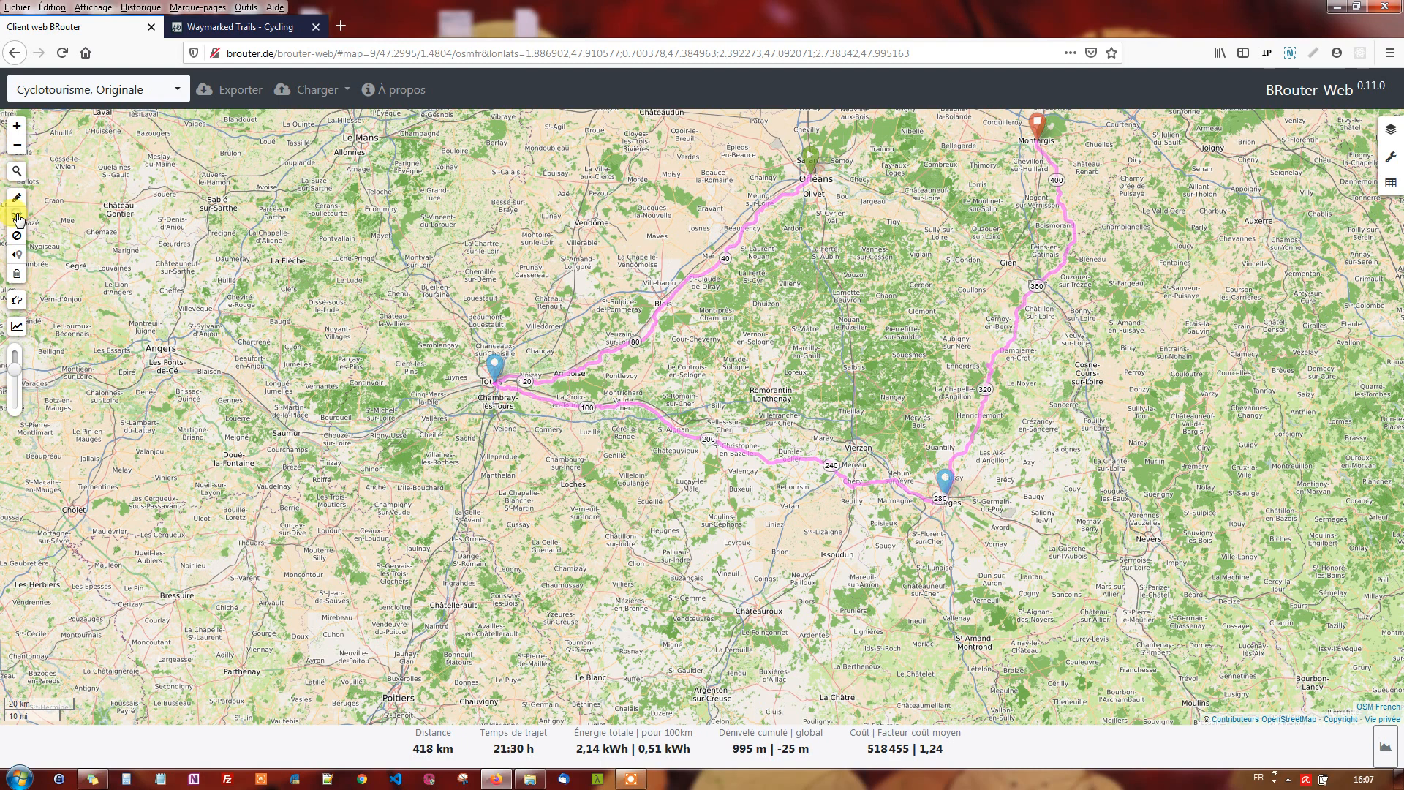
left_click(18, 218)
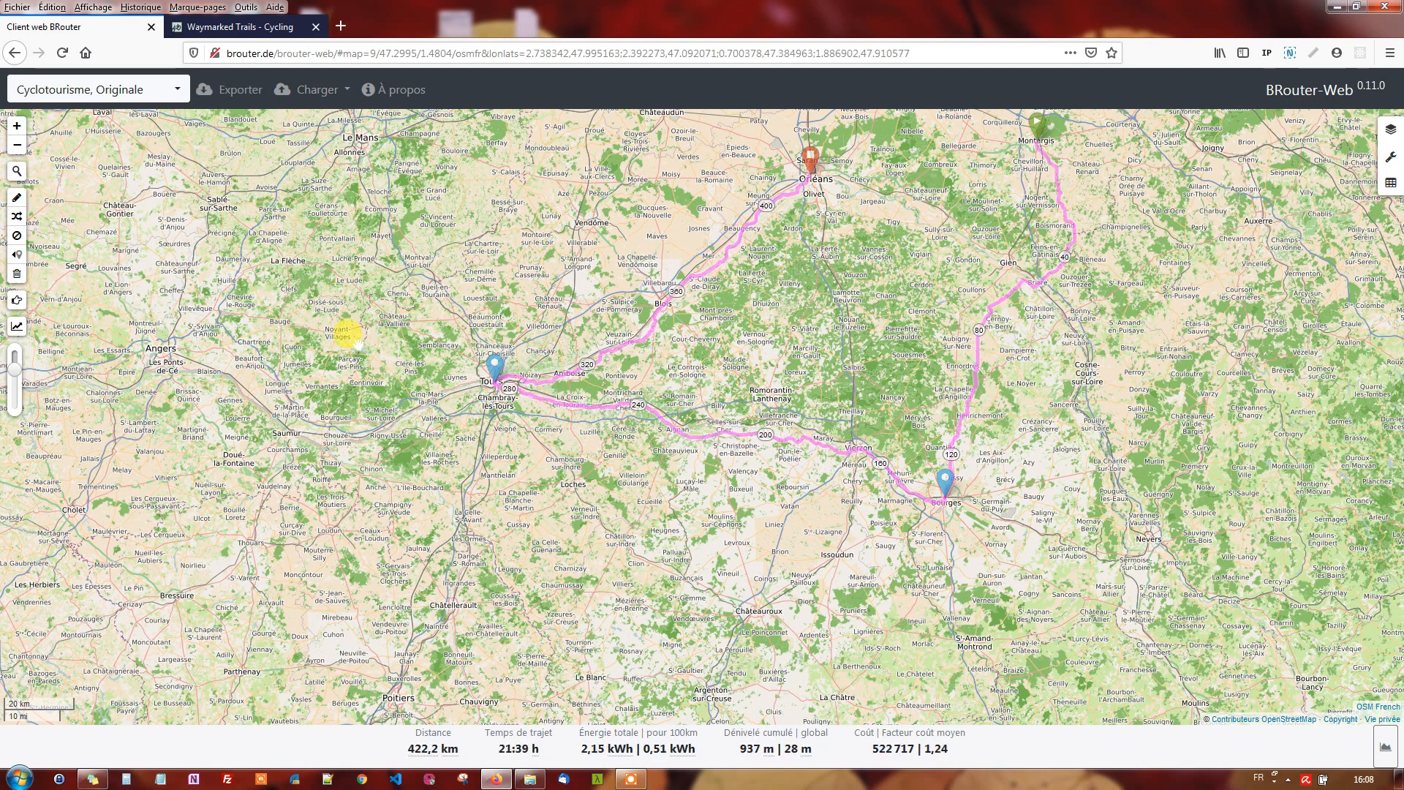
Add a point of interest named "Zoo de beauval" just southwest of Saint-Aignan, near the Bourges–Tours section of the route.
scroll(699, 474, "up", 2)
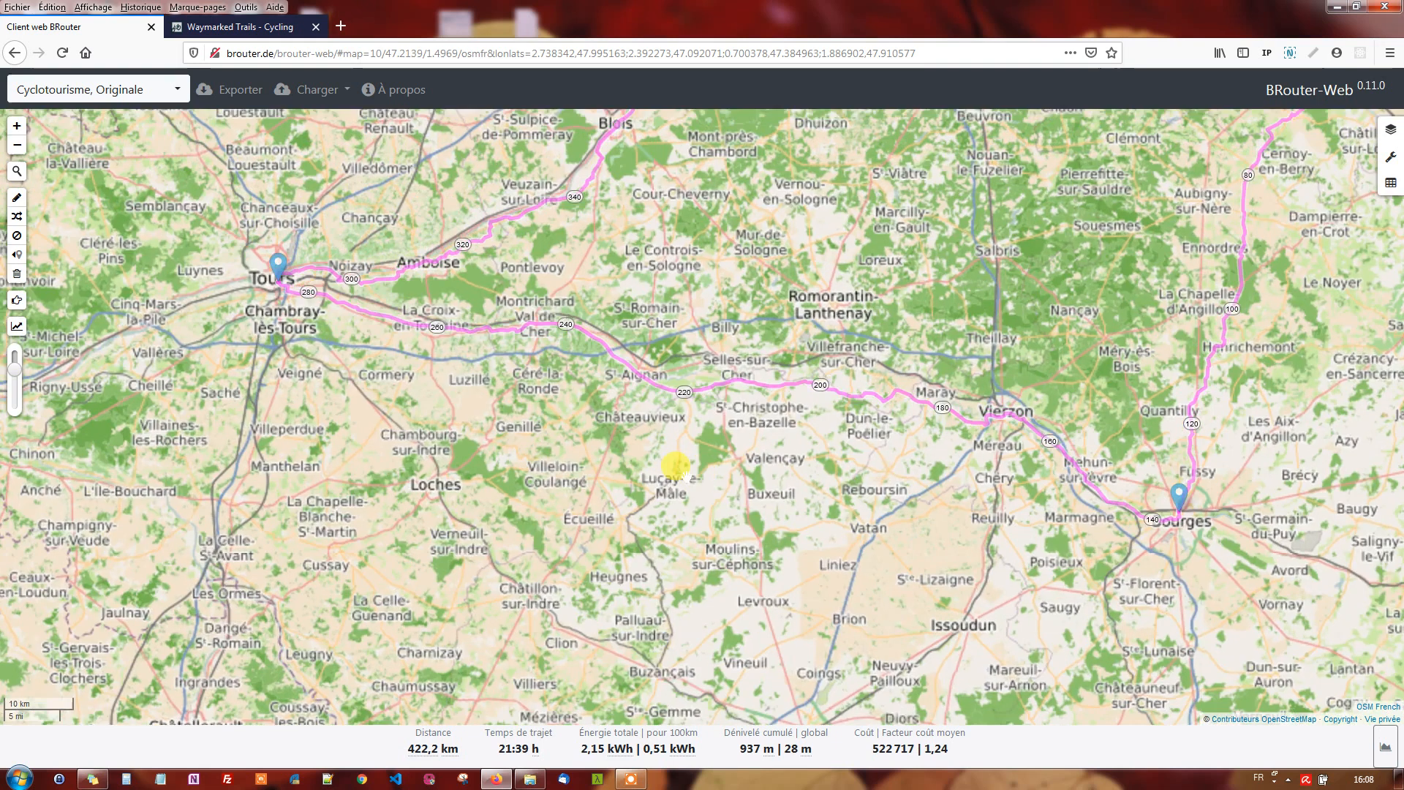
left_click_drag(569, 345, 768, 464)
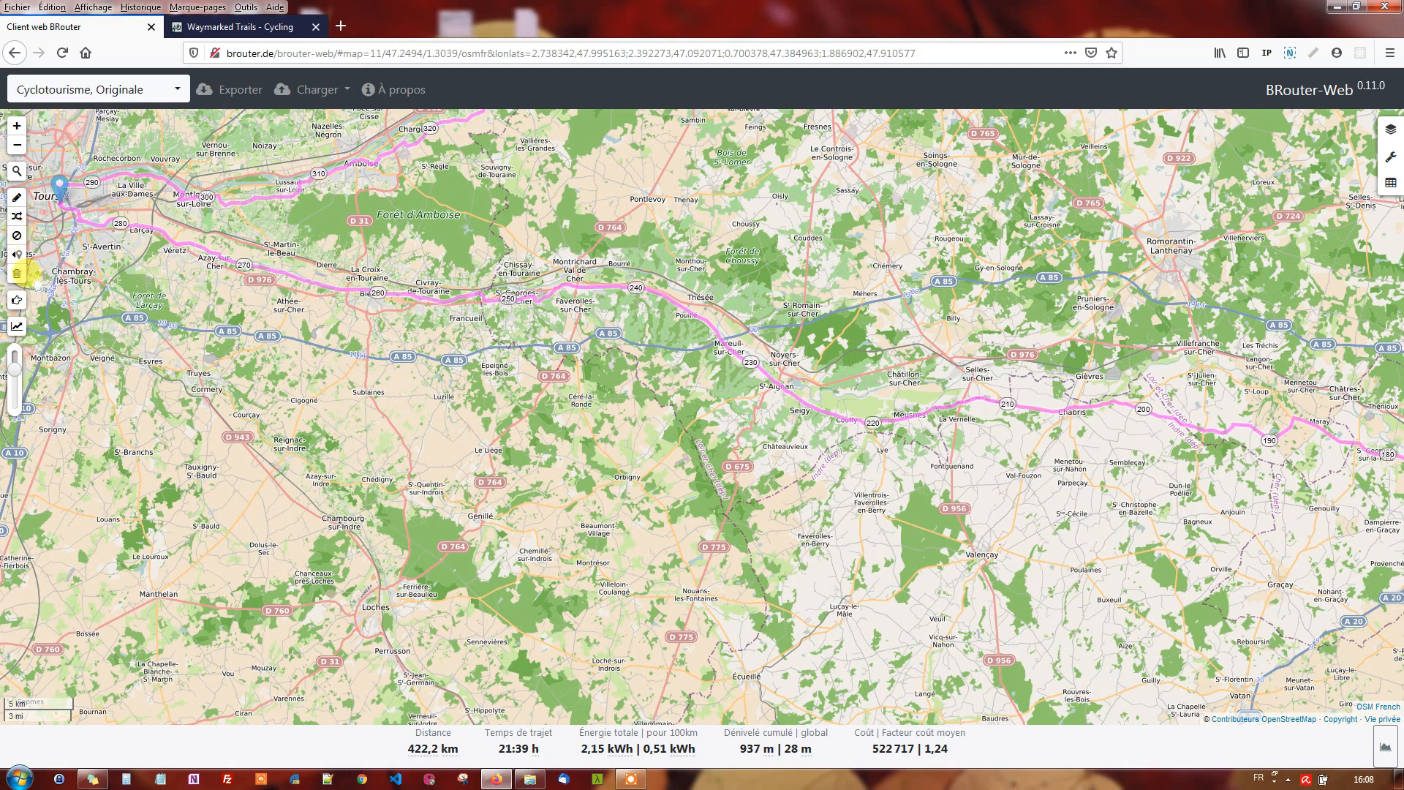
left_click(17, 302)
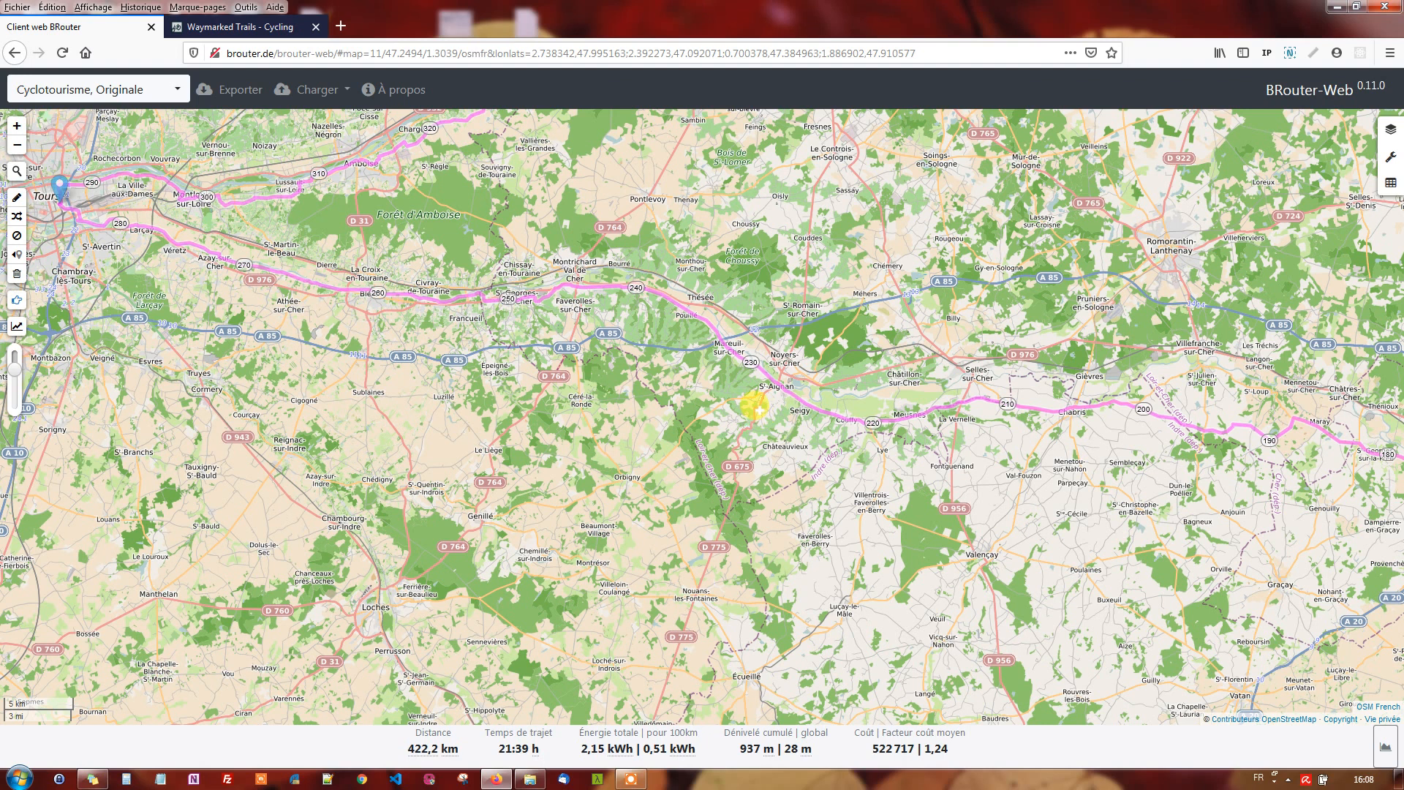
left_click(761, 411)
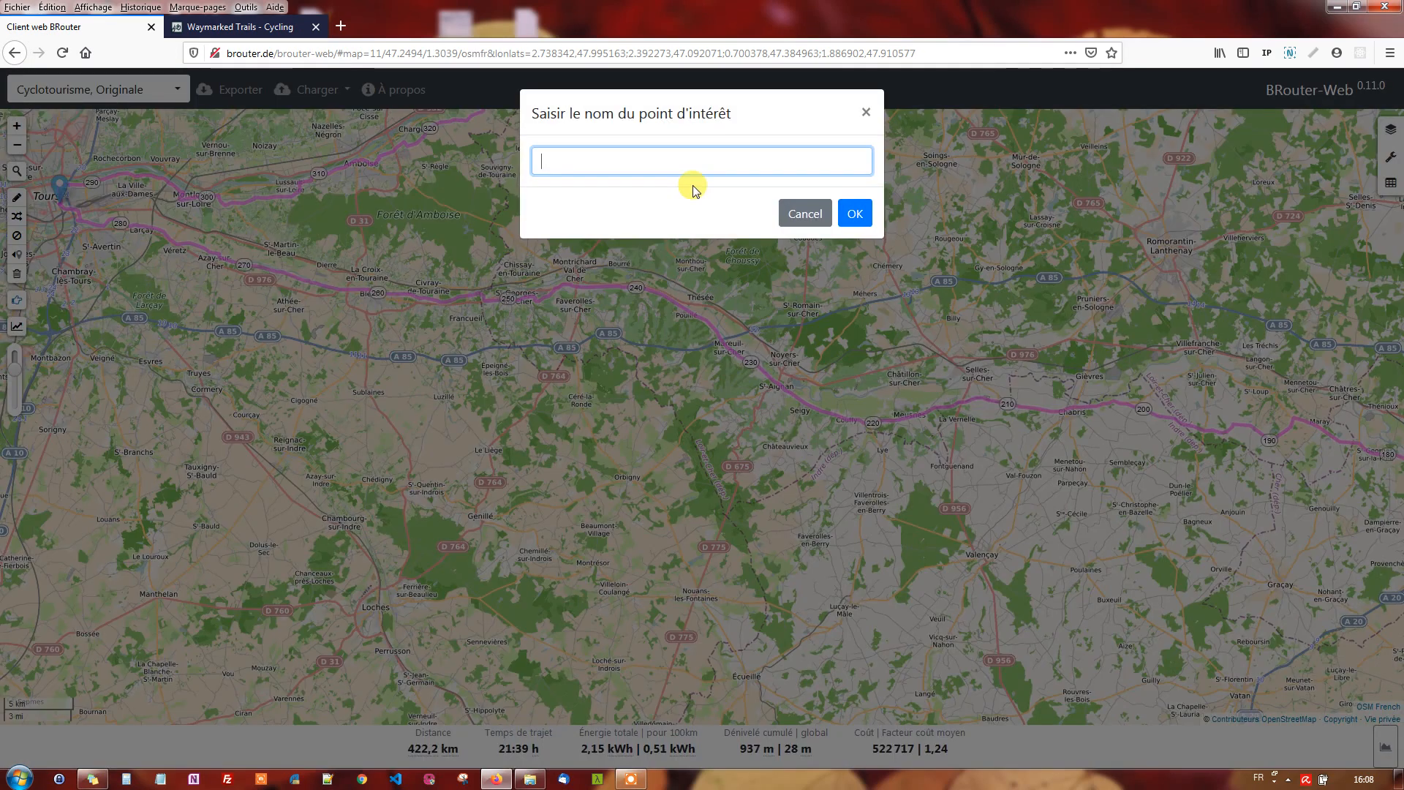
type("Zoo de be")
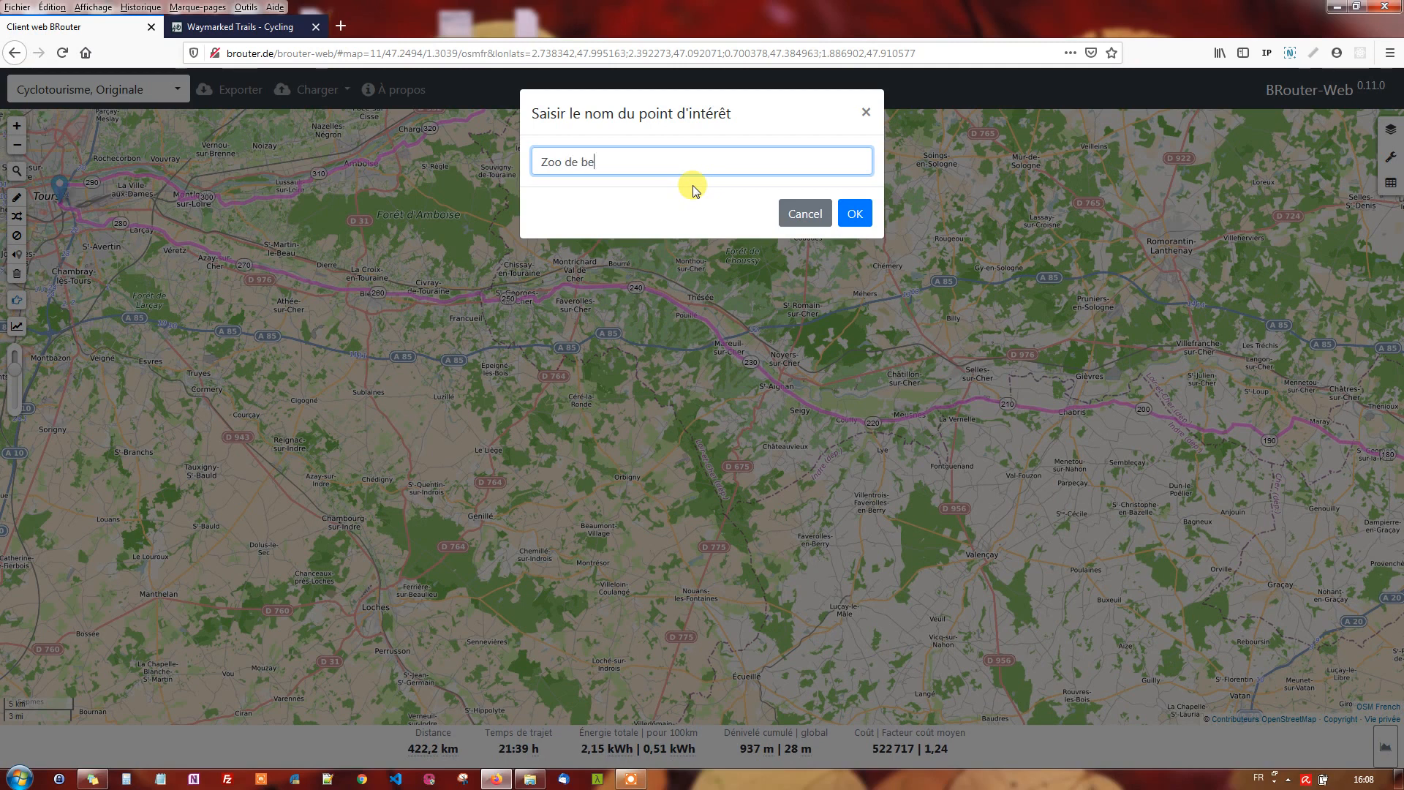
type("auval")
left_click(853, 212)
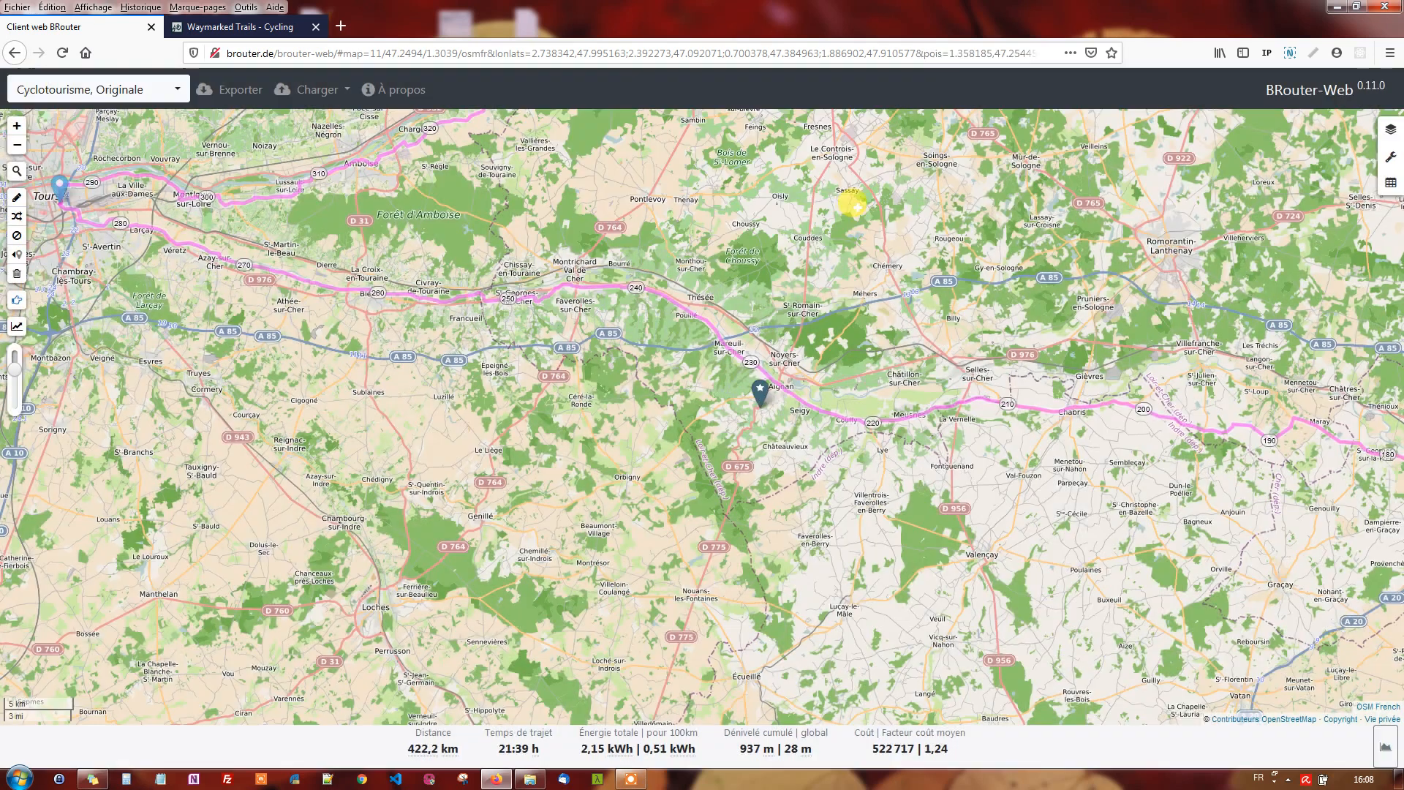
Add a point of interest named "Chateau de Chenonceaux" beside the Cher, just south of Chenonceaux.
left_click_drag(417, 298, 611, 358)
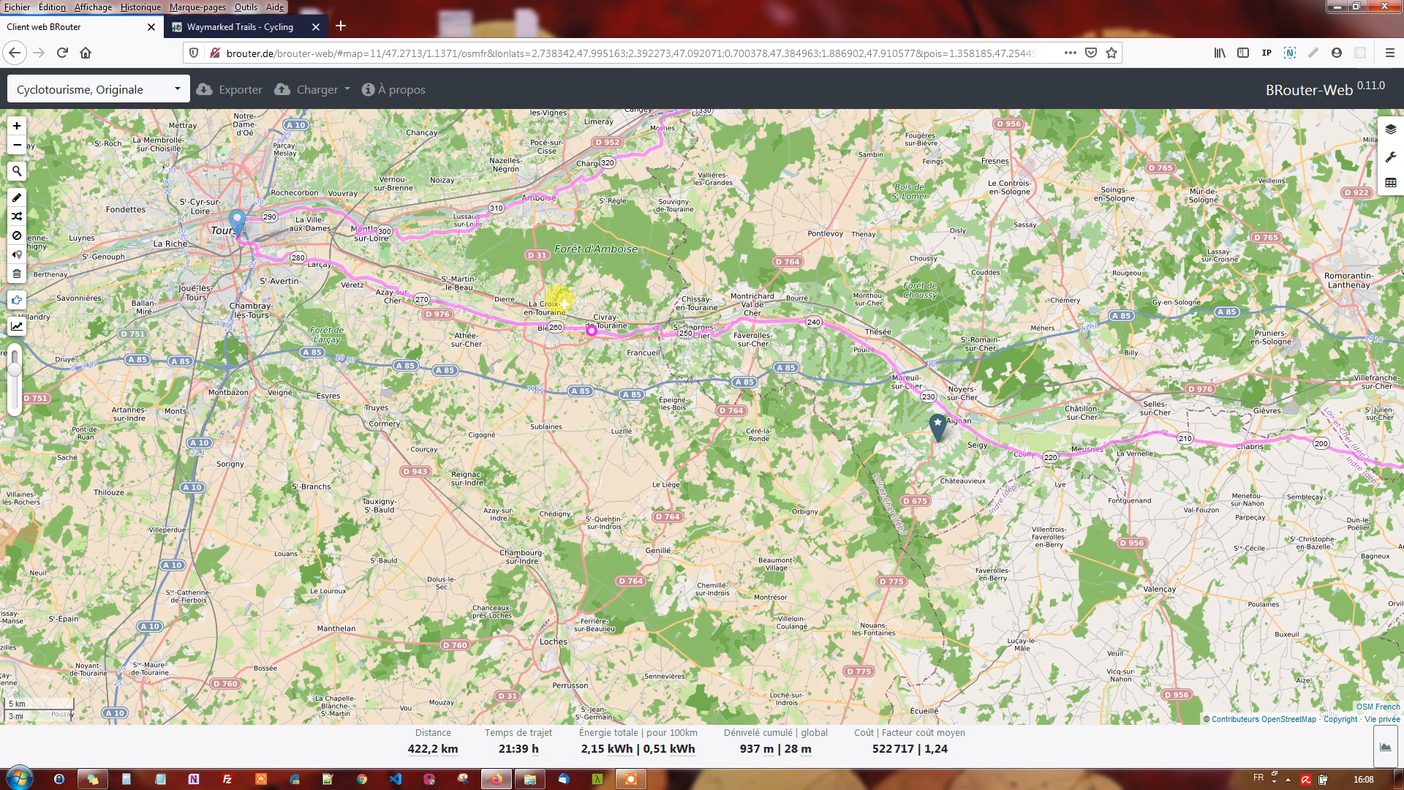
scroll(561, 300, "up", 1)
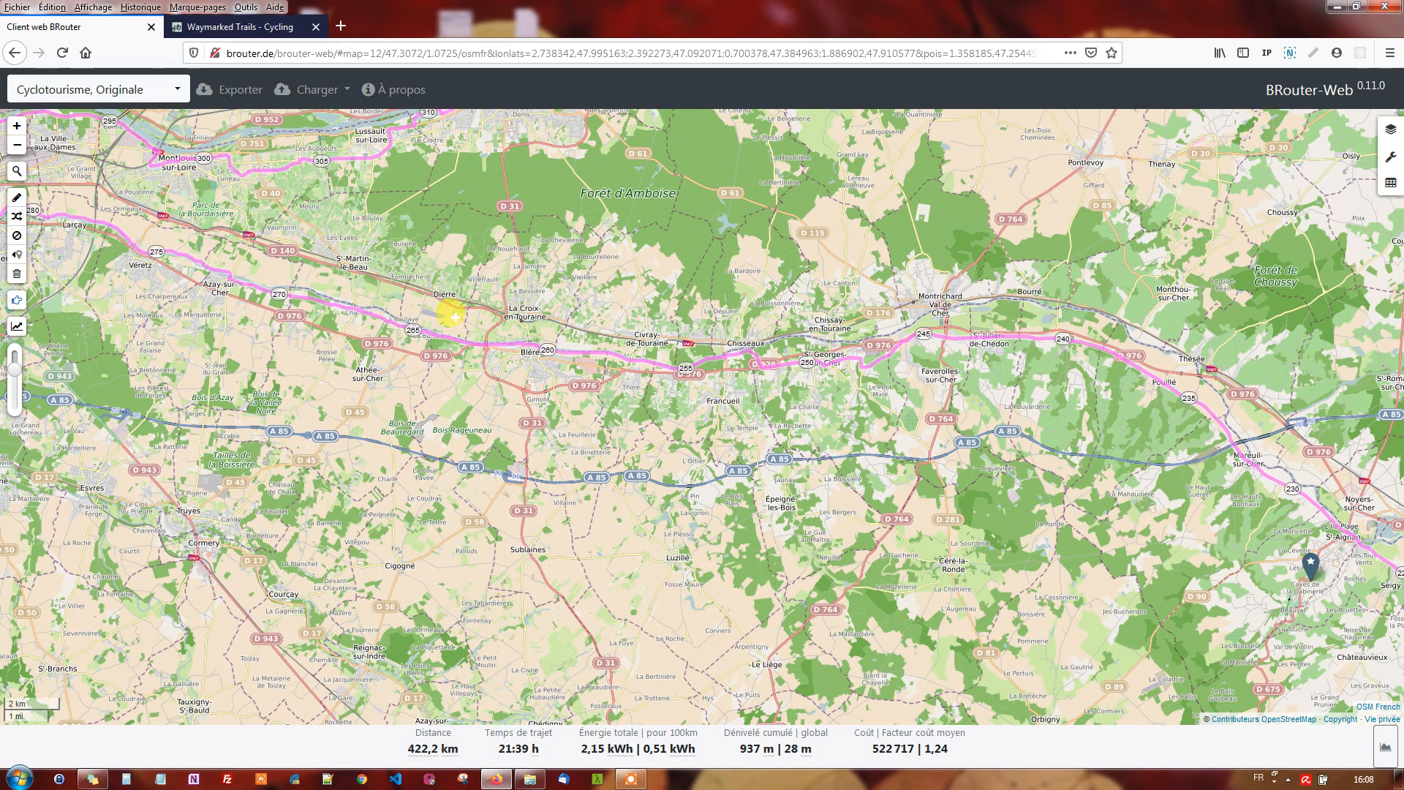
scroll(455, 317, "up", 1)
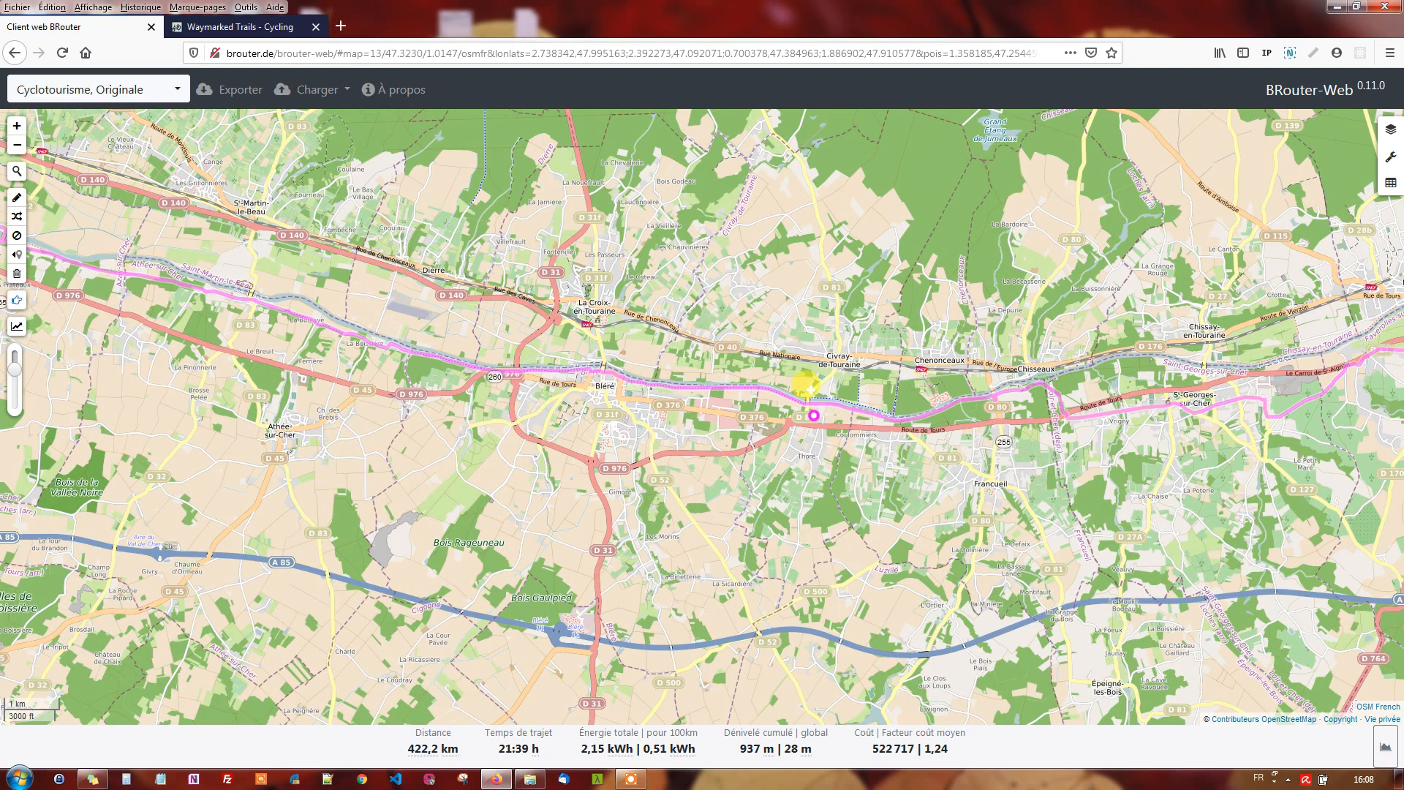
scroll(810, 386, "up", 1)
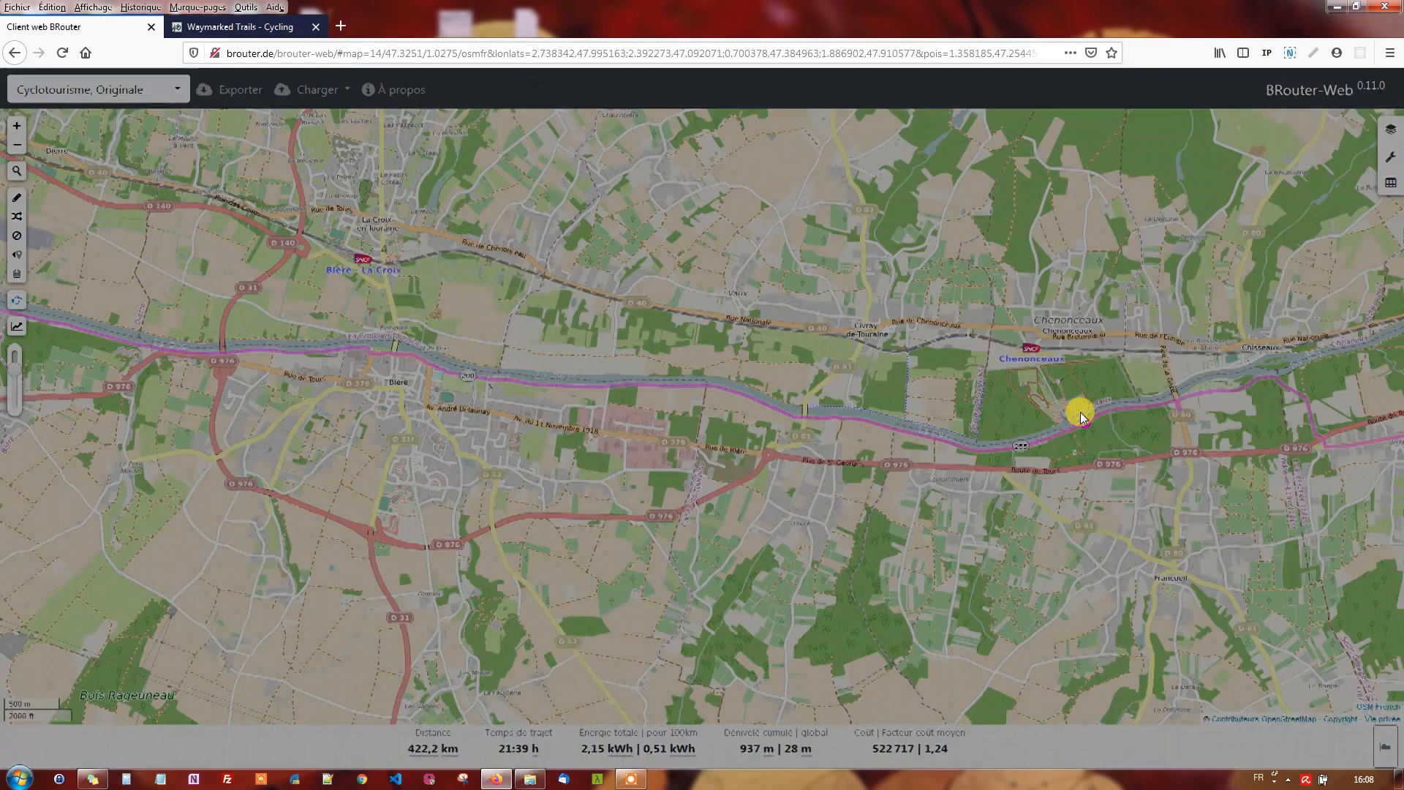
left_click(1080, 411)
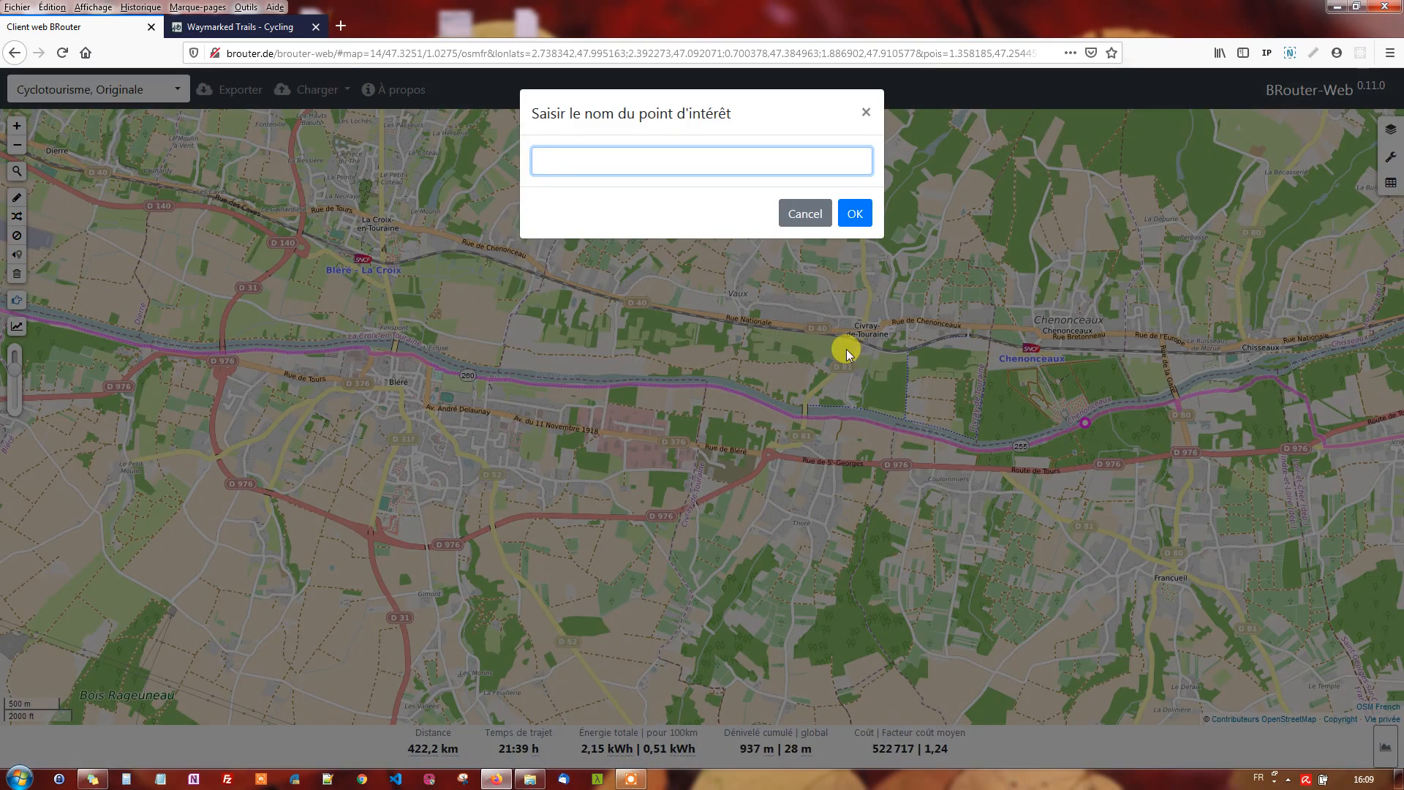
type("Chateau de Chenonceaux")
left_click(856, 214)
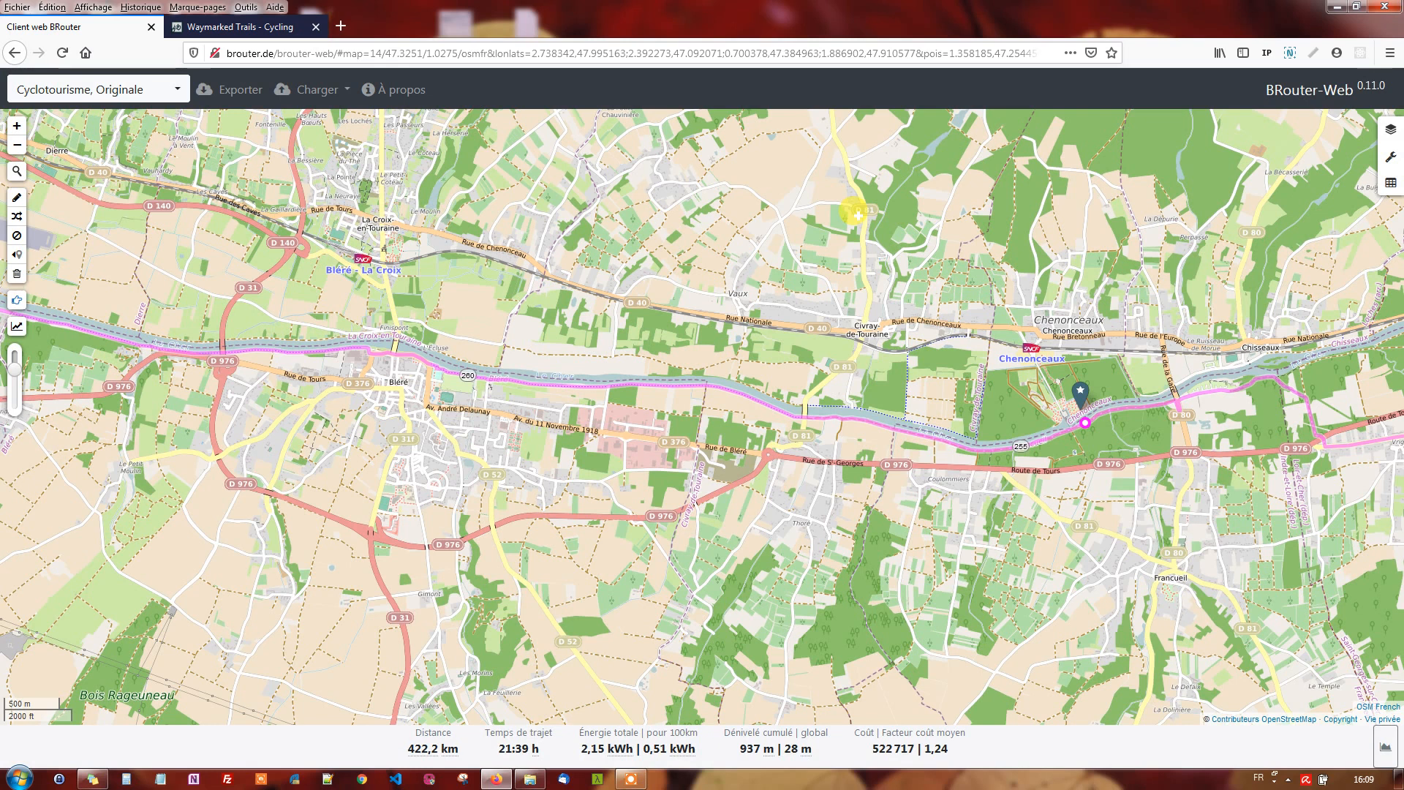
Move the Chateau de Chenonceaux point of interest slightly northeast and delete it.
scroll(801, 190, "down", 2)
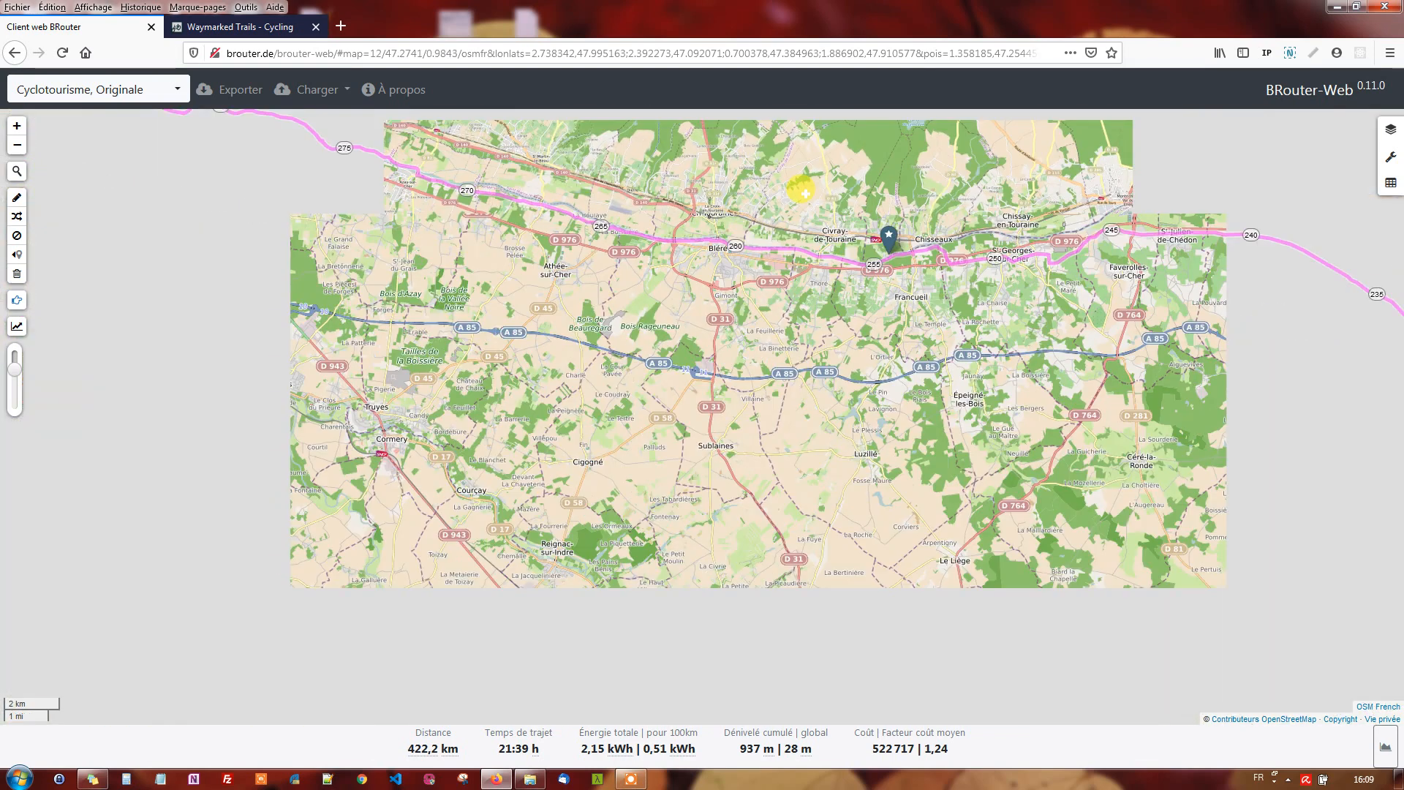
scroll(786, 183, "down", 1)
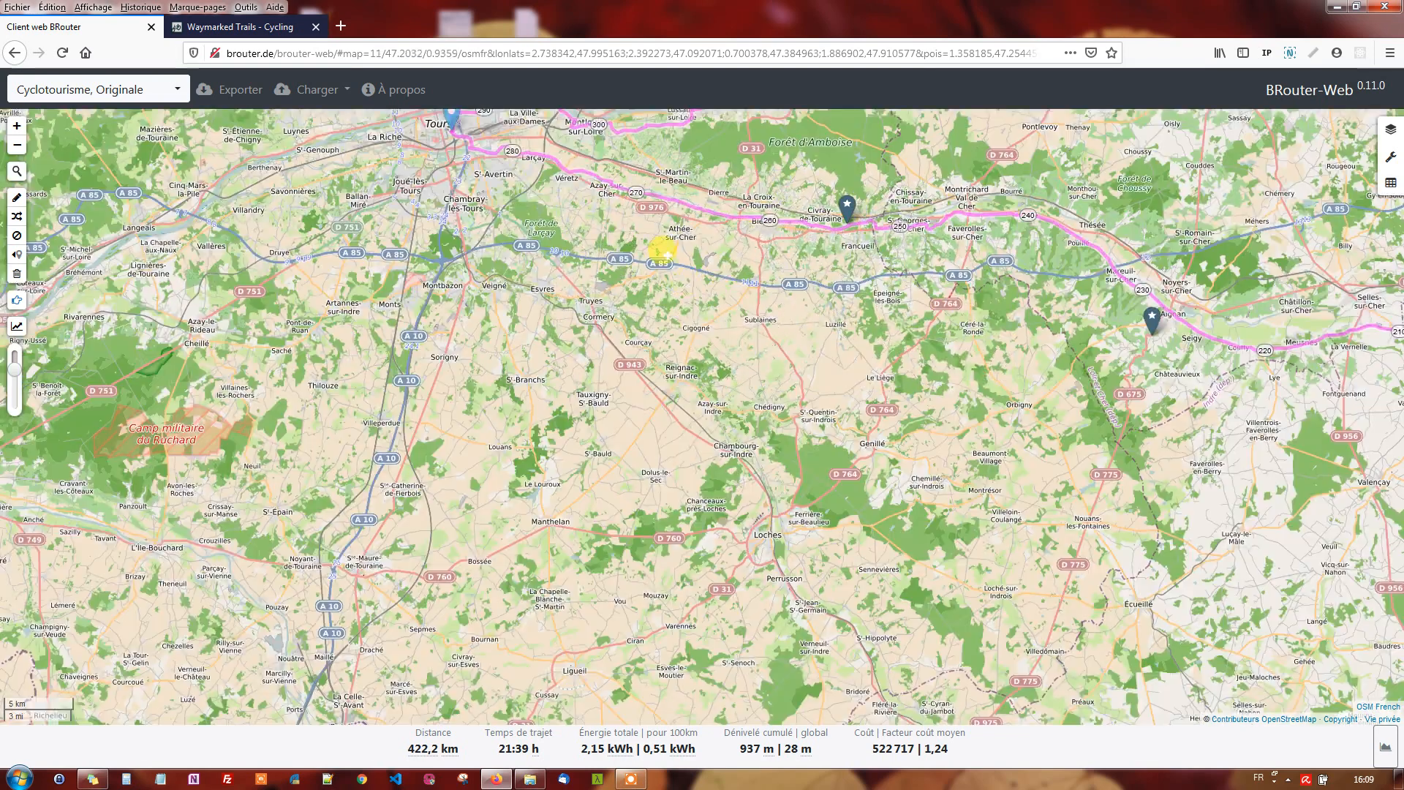
left_click_drag(633, 436, 528, 485)
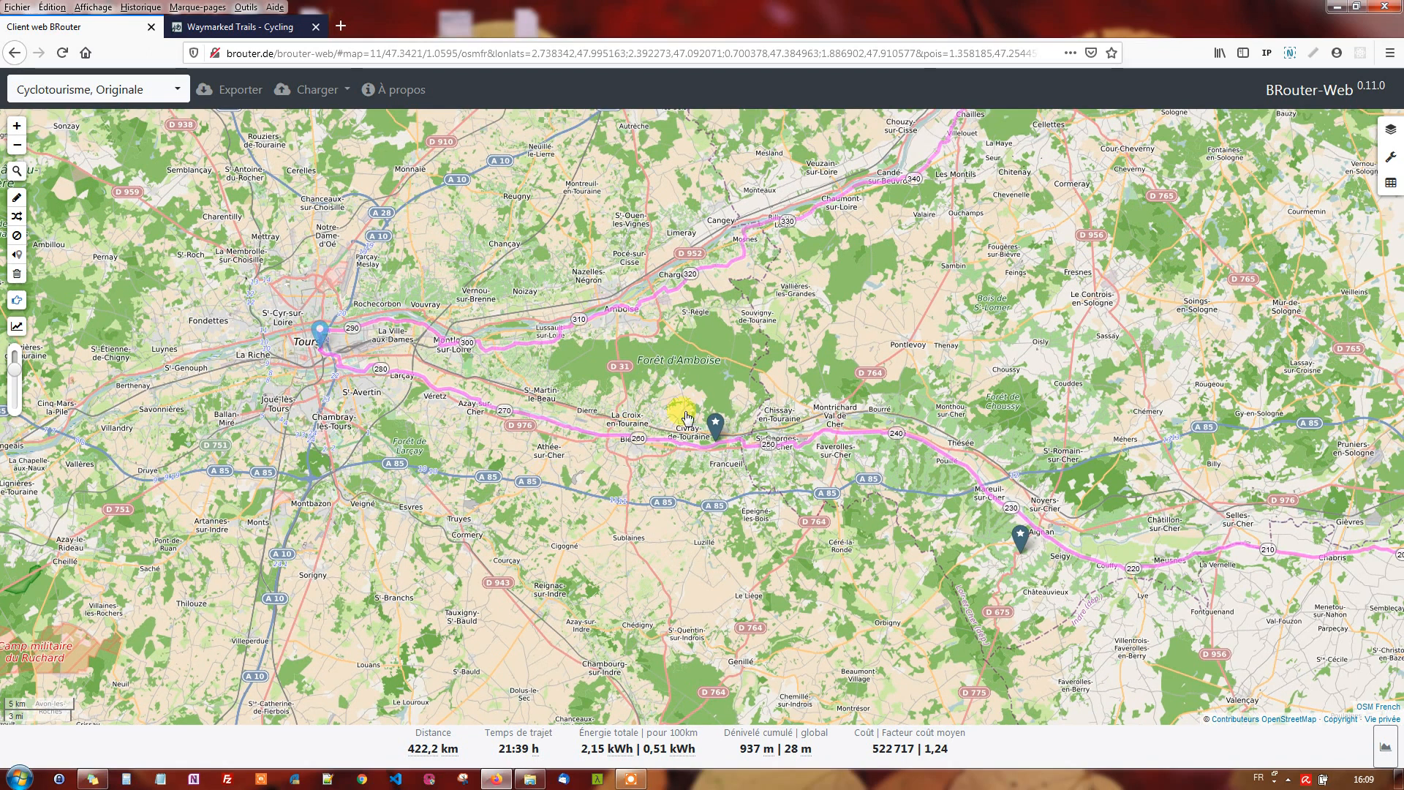
left_click_drag(715, 424, 737, 400)
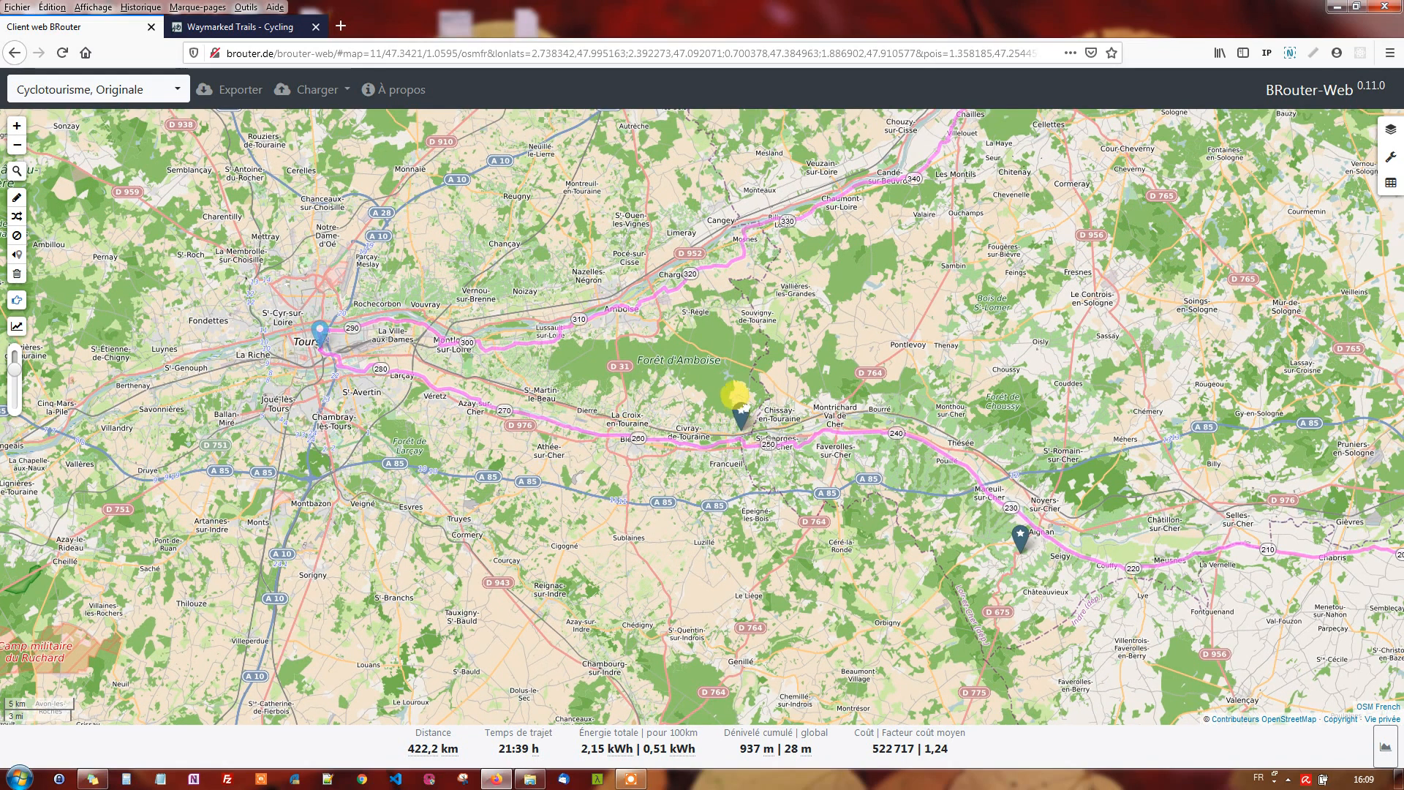
left_click(741, 408)
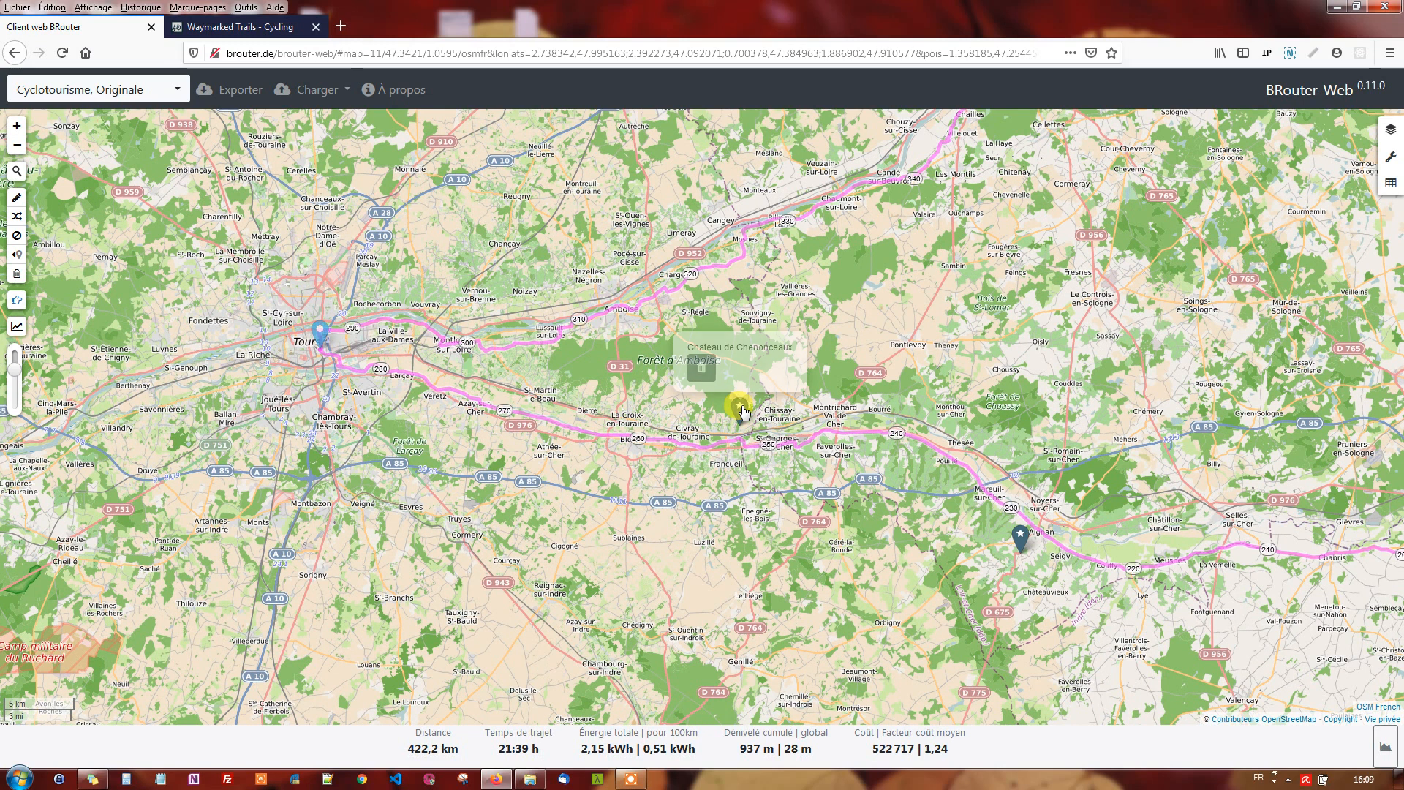
left_click(700, 371)
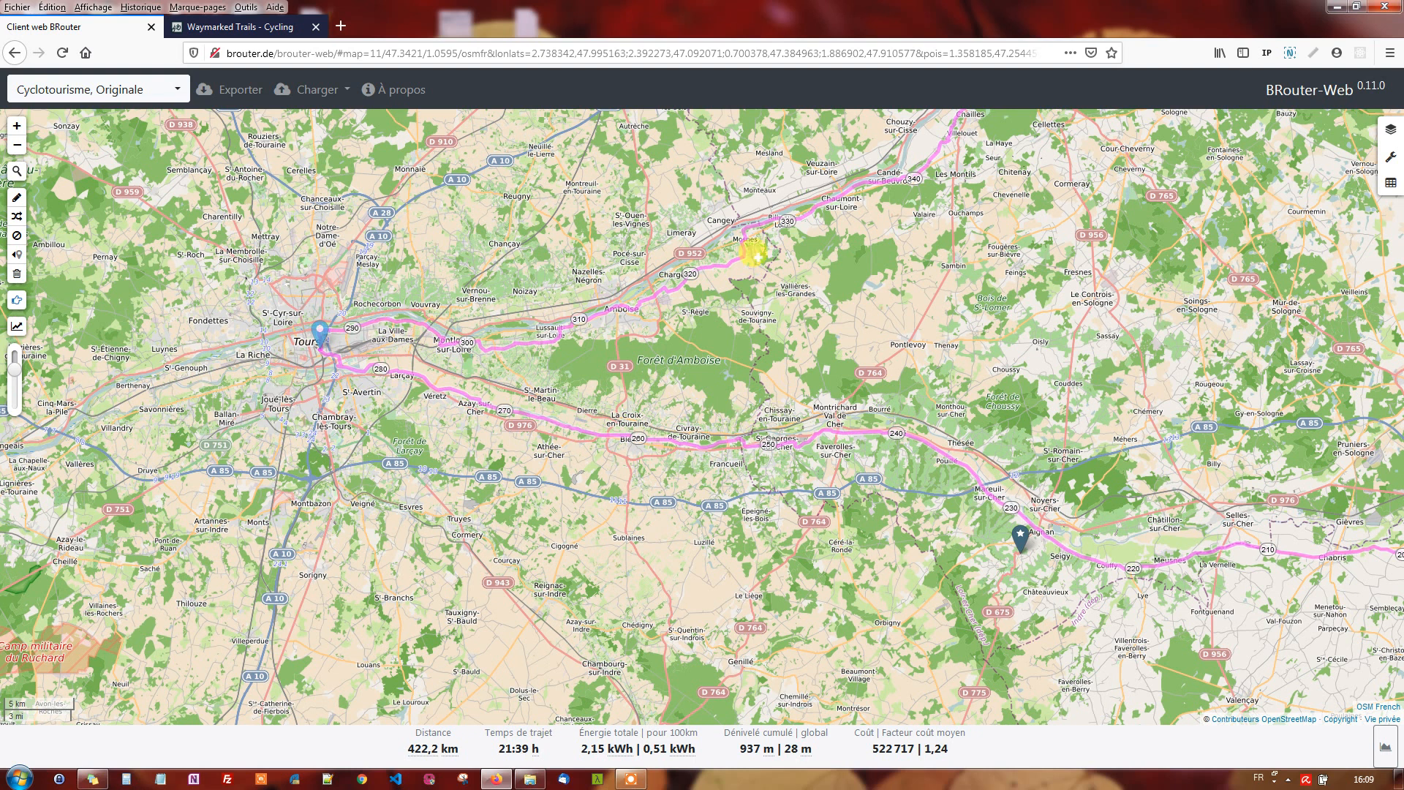
Delete all points of interest at once, excluding the route and the no-go areas from the deletion.
left_click(17, 276)
left_click(17, 277)
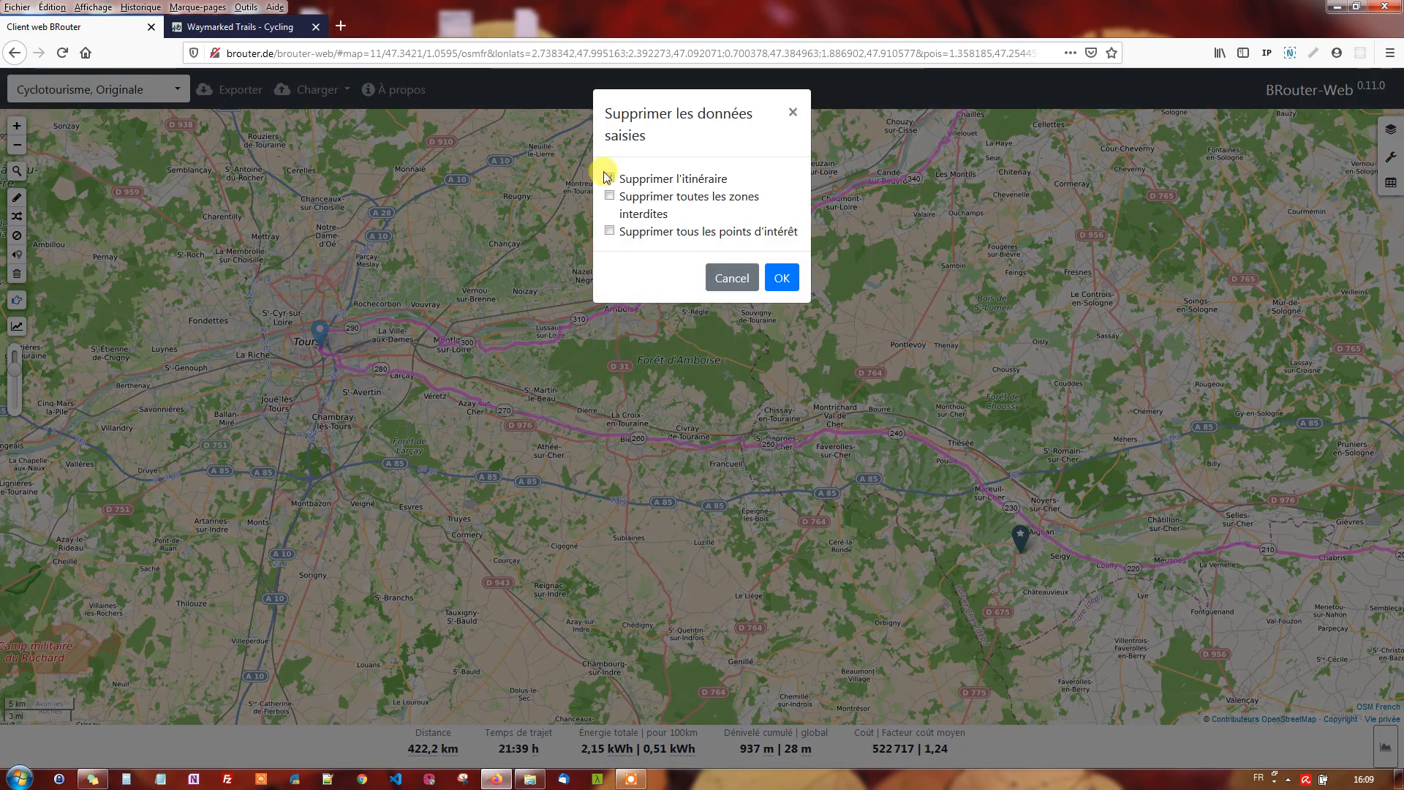
left_click(611, 179)
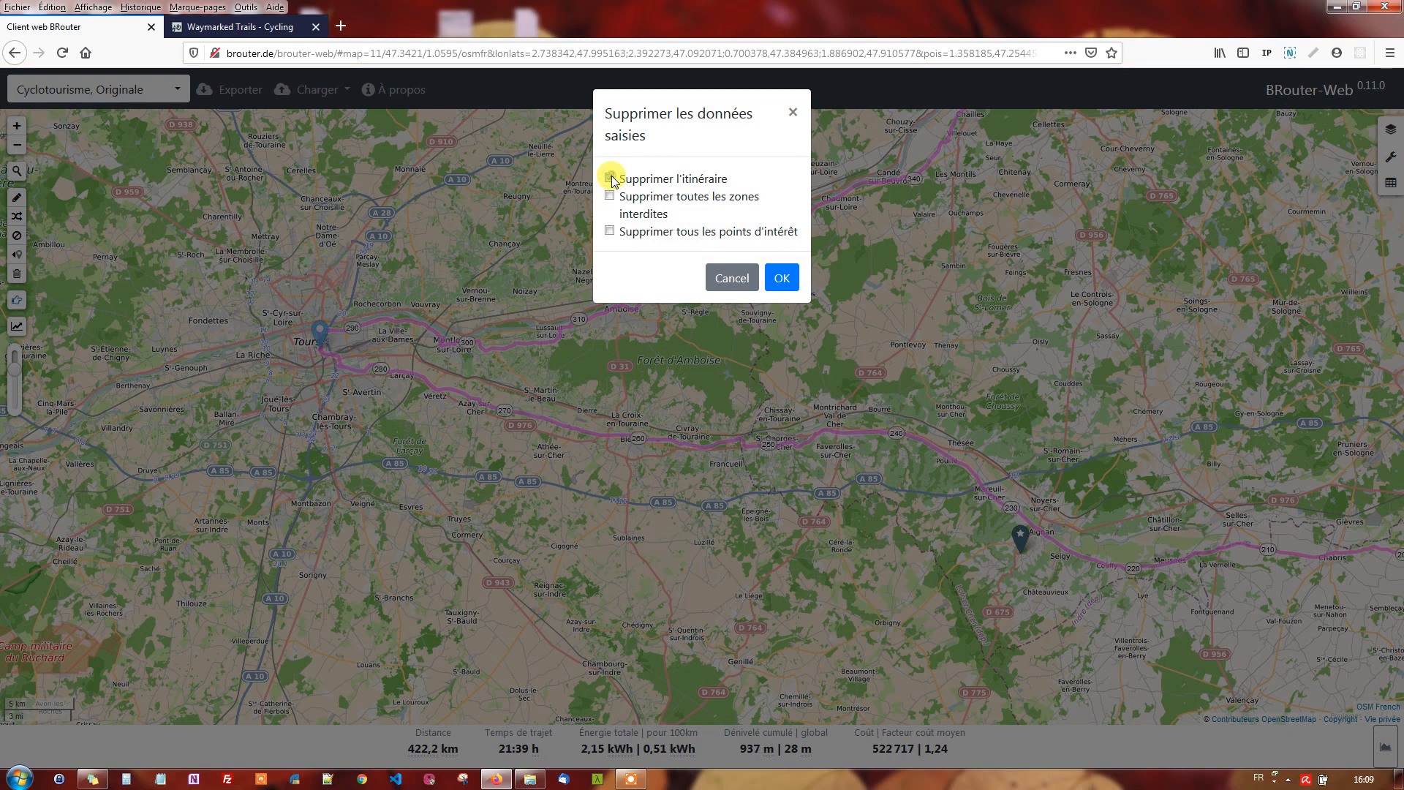
left_click(611, 232)
left_click(782, 277)
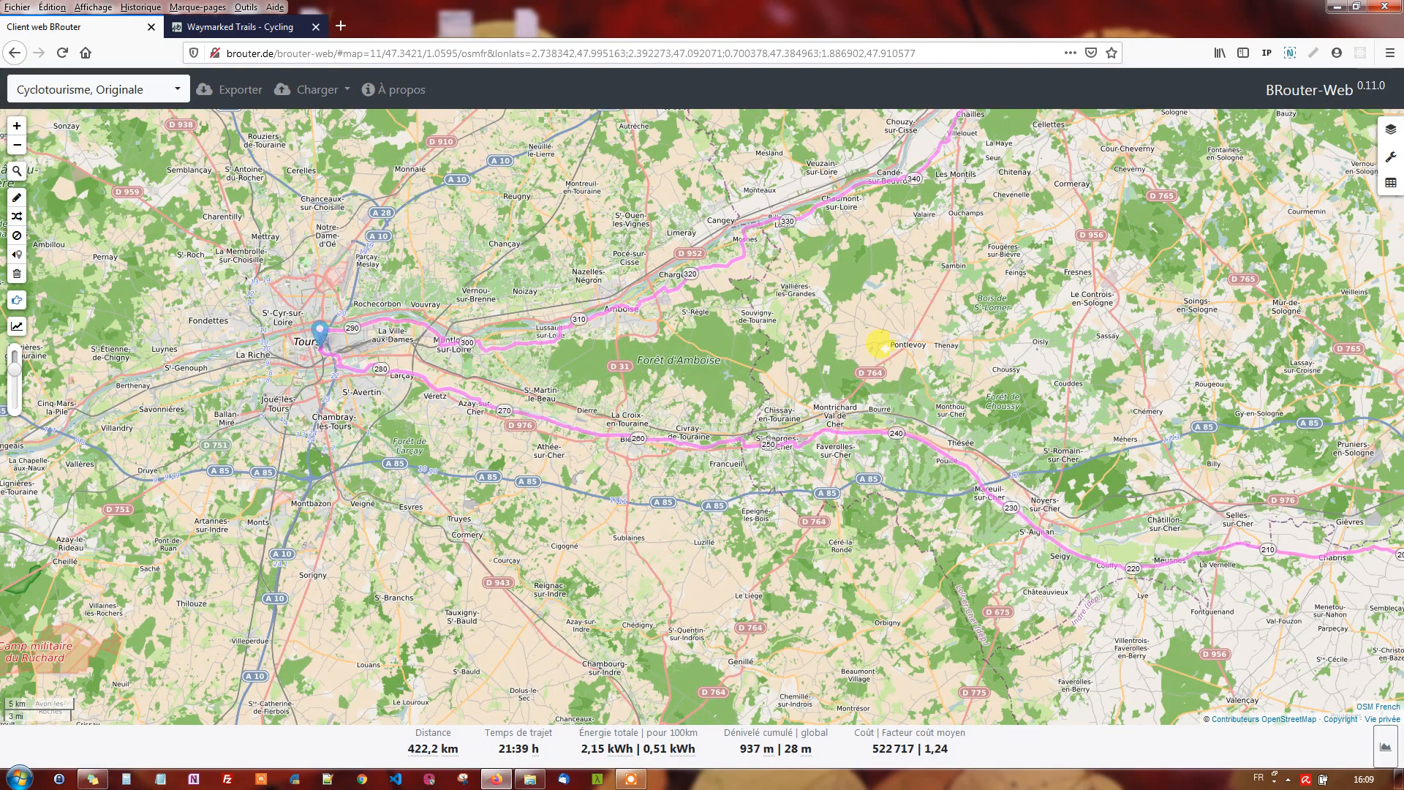
Delete the entire Montargis–Bourges–Tours–Orléans route through the option for clearing entered data.
scroll(773, 304, "down", 1)
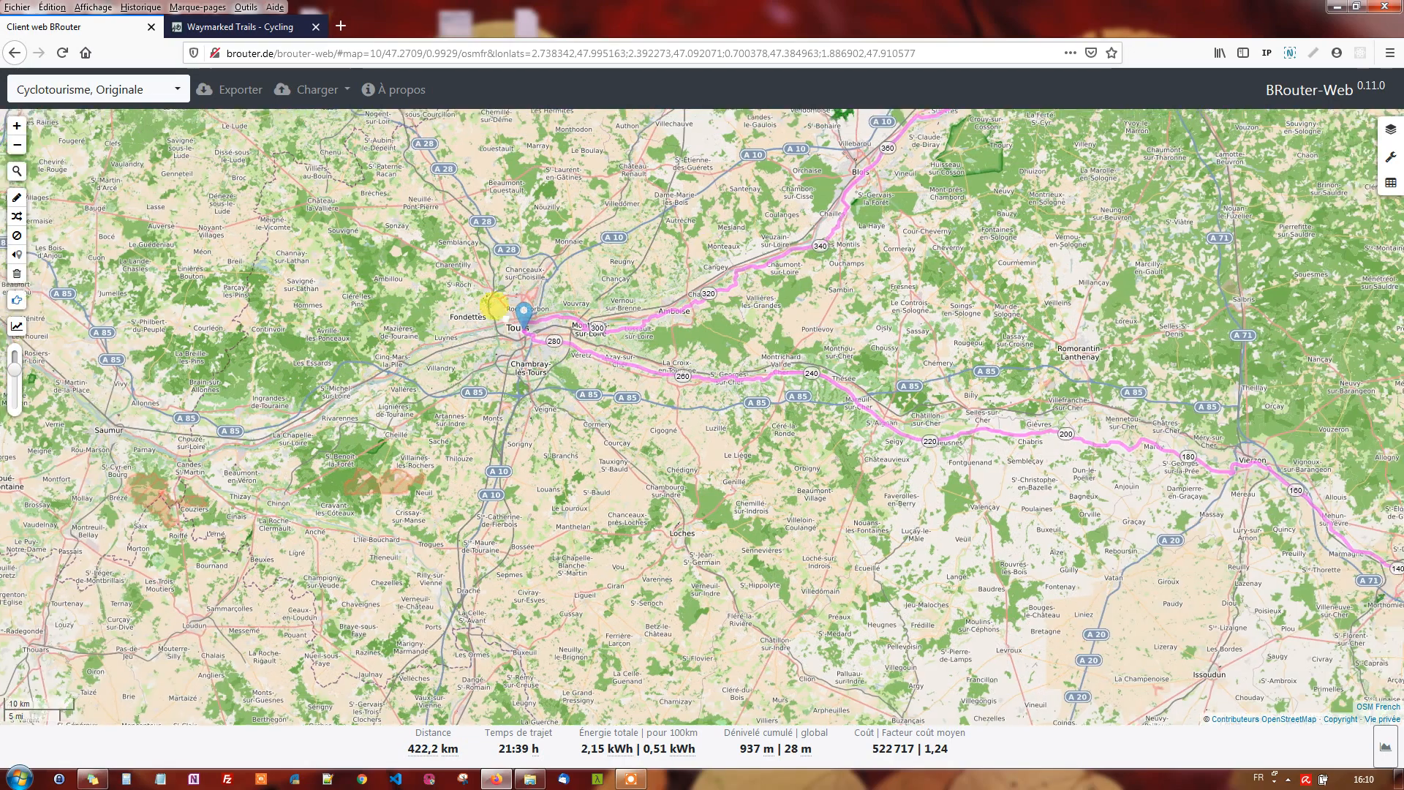
left_click_drag(494, 306, 445, 338)
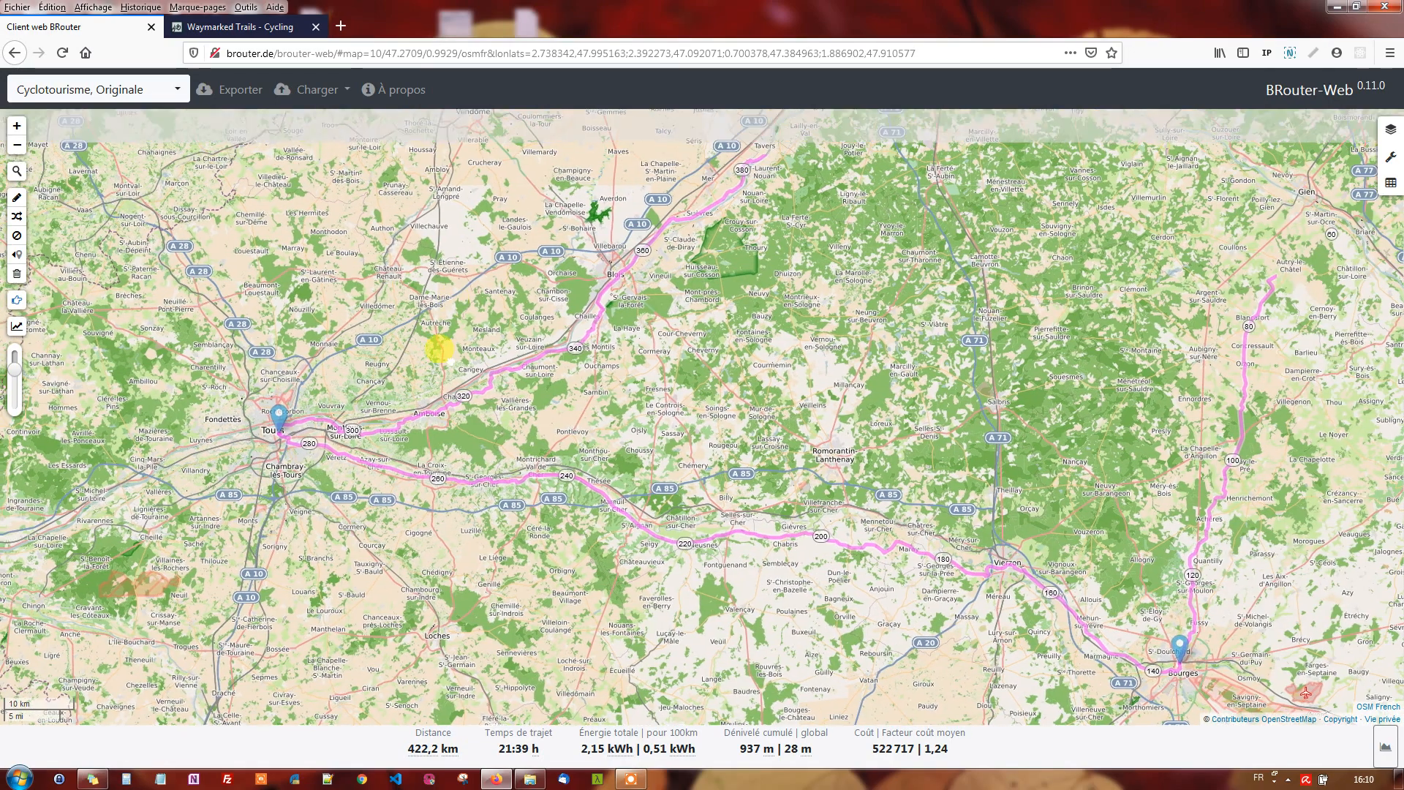
scroll(453, 289, "down", 1)
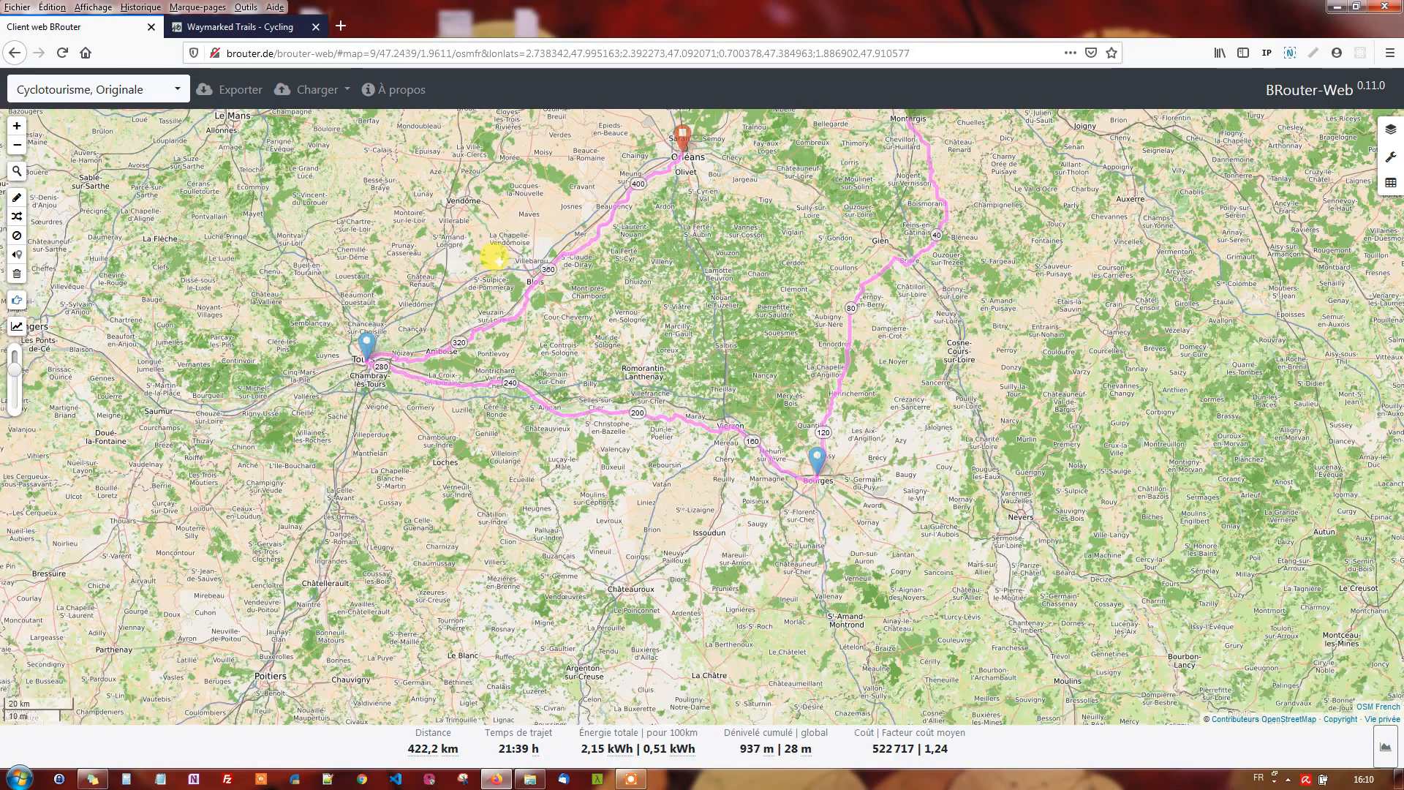
mouse_move(456, 294)
left_mouse_down()
mouse_move(446, 307)
mouse_move(465, 336)
left_mouse_up()
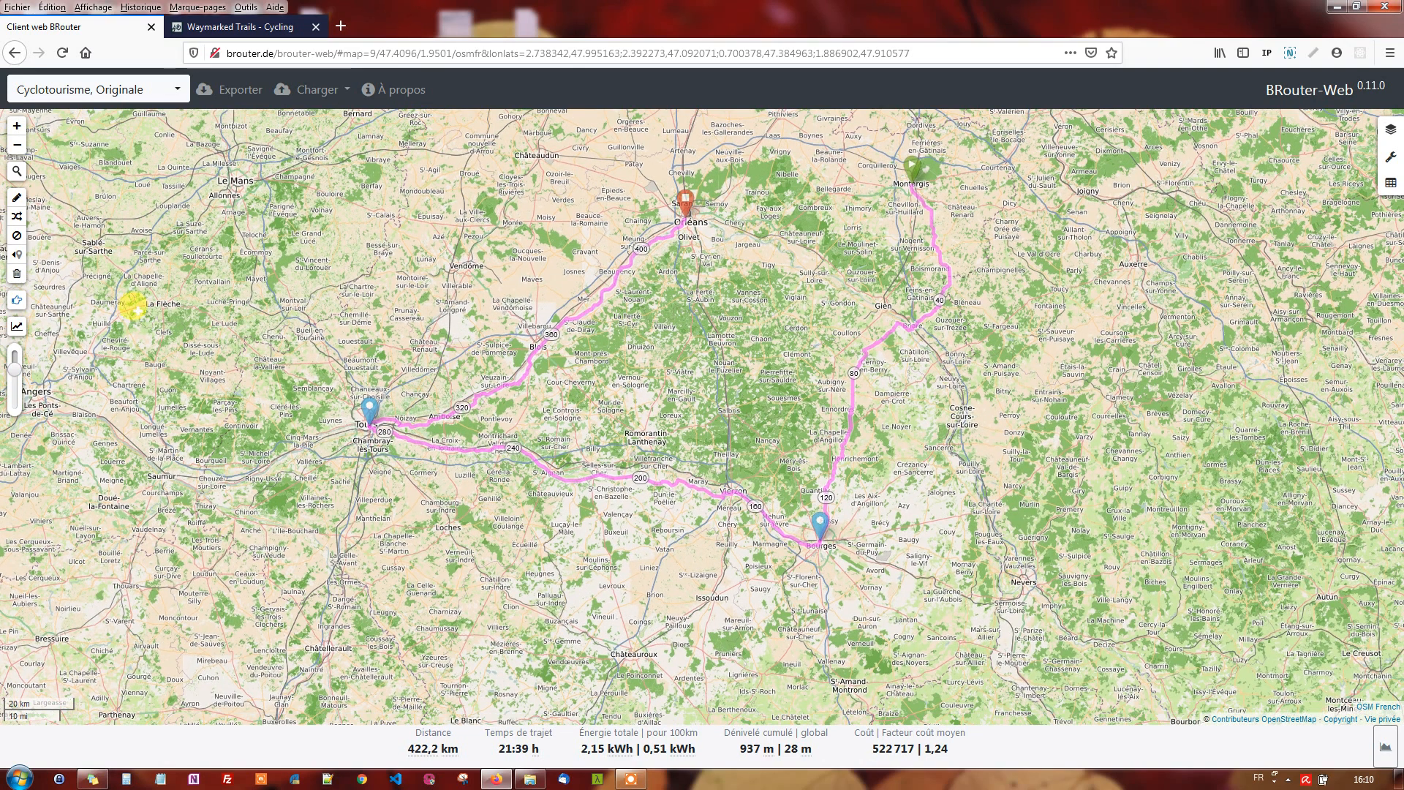
left_click_drag(436, 287, 400, 311)
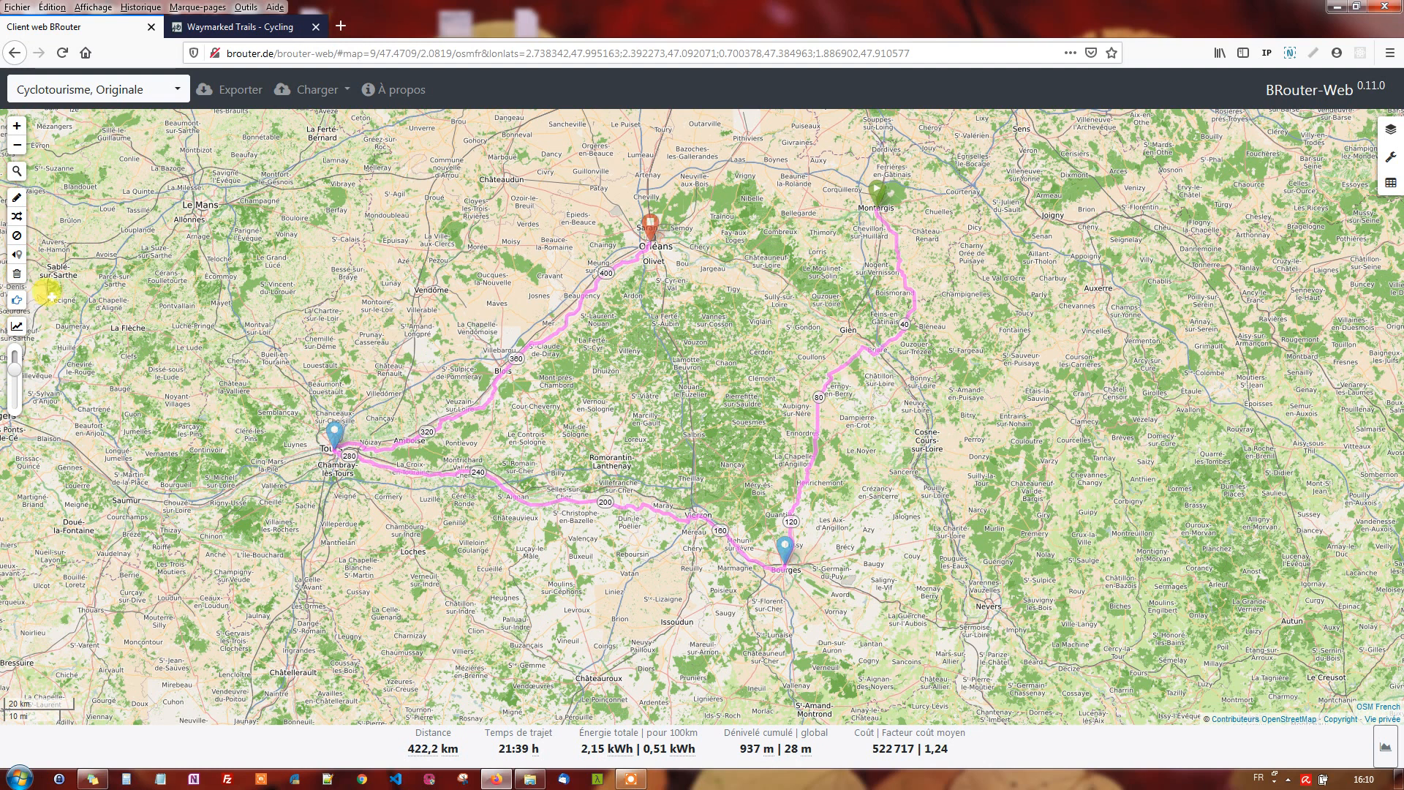
left_click(17, 275)
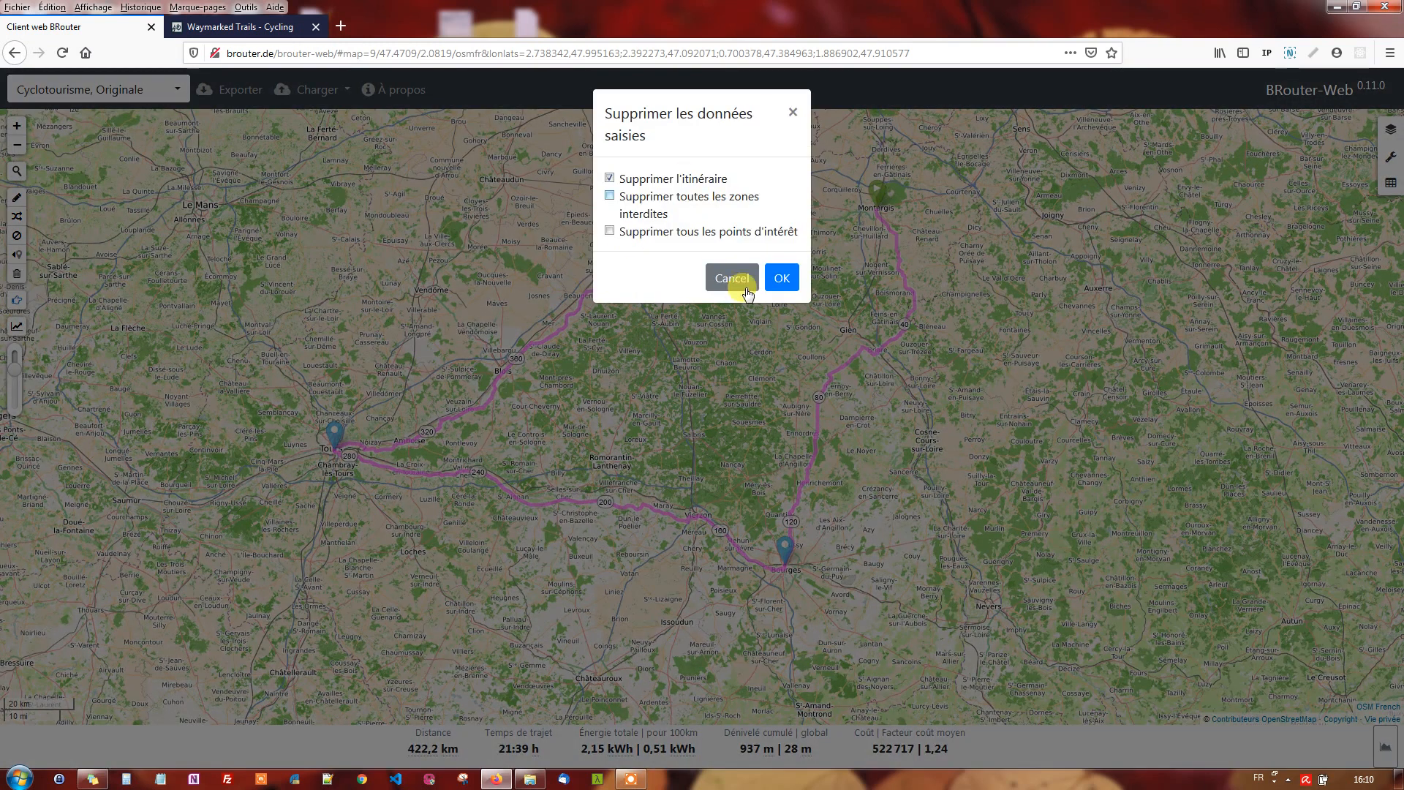
left_click(782, 278)
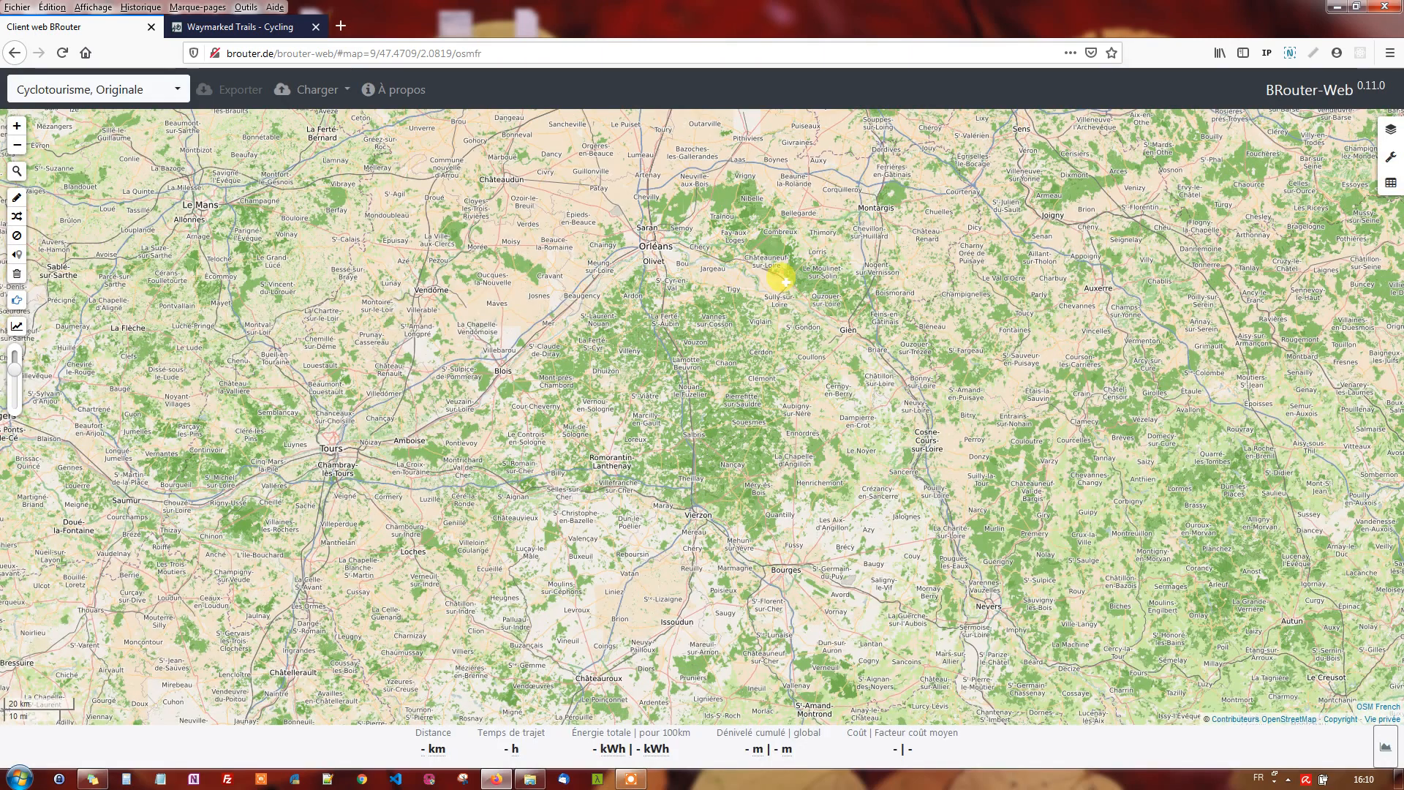
Start drawing a new route with its first point at Limoges.
scroll(714, 297, "down", 1)
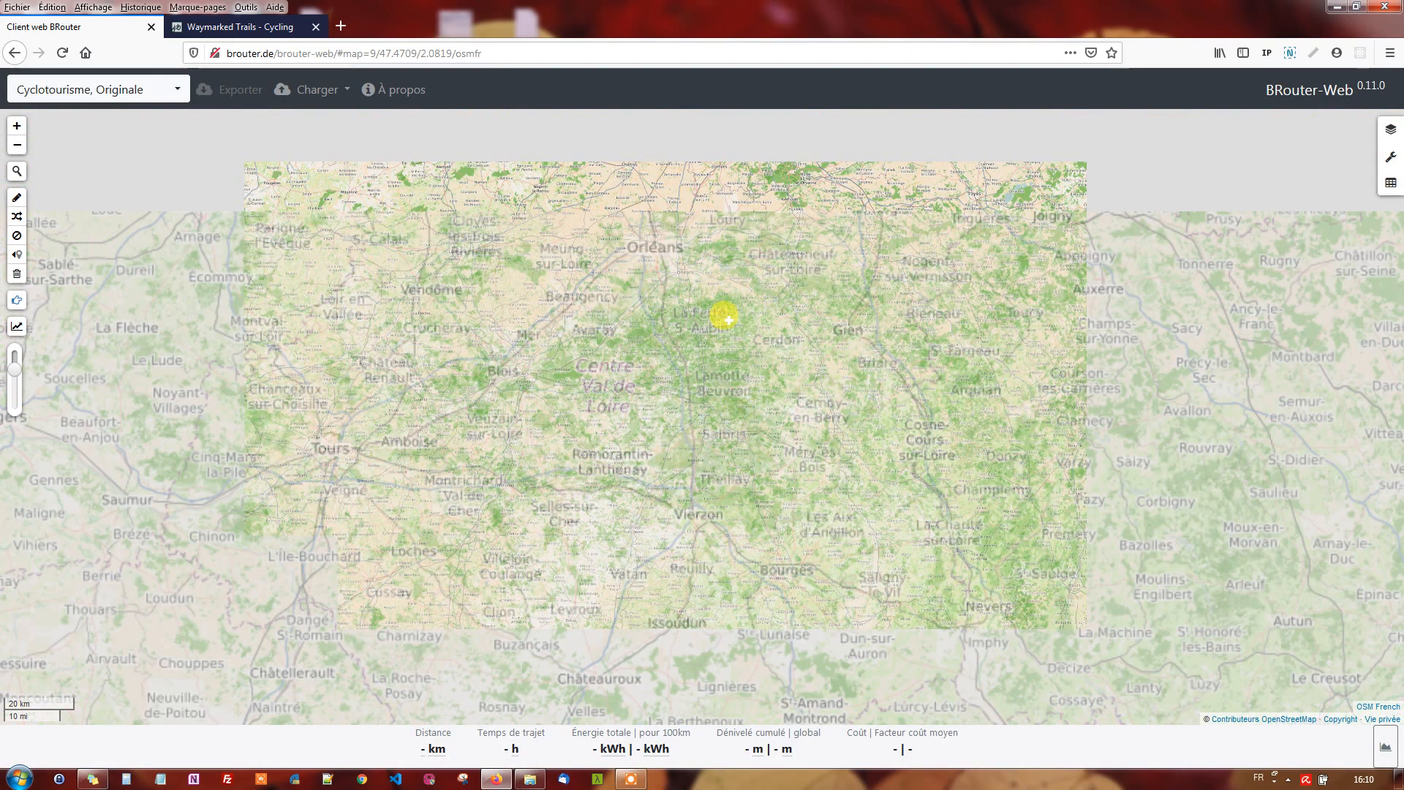
left_click_drag(729, 387, 727, 282)
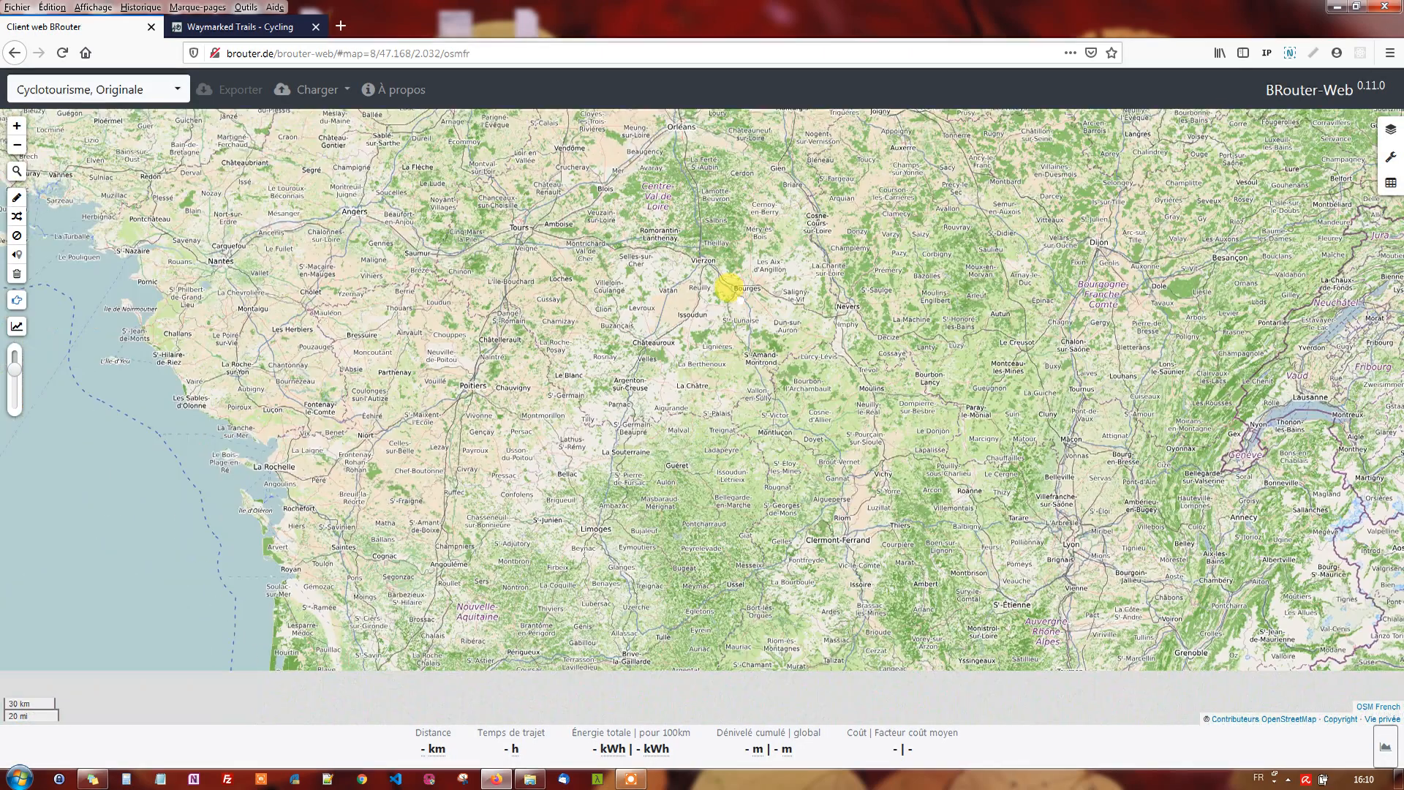
left_click_drag(696, 402, 693, 300)
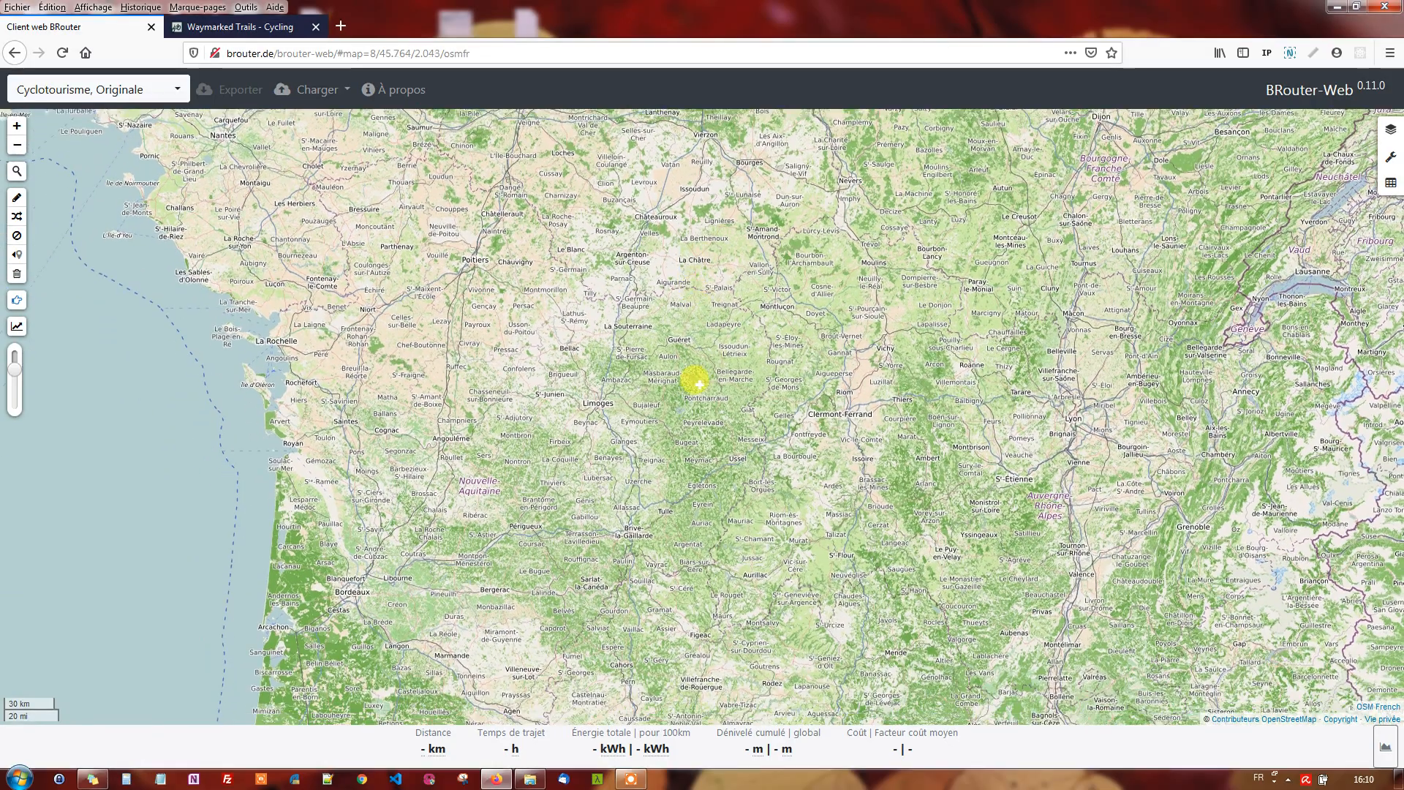
left_click_drag(687, 349, 665, 273)
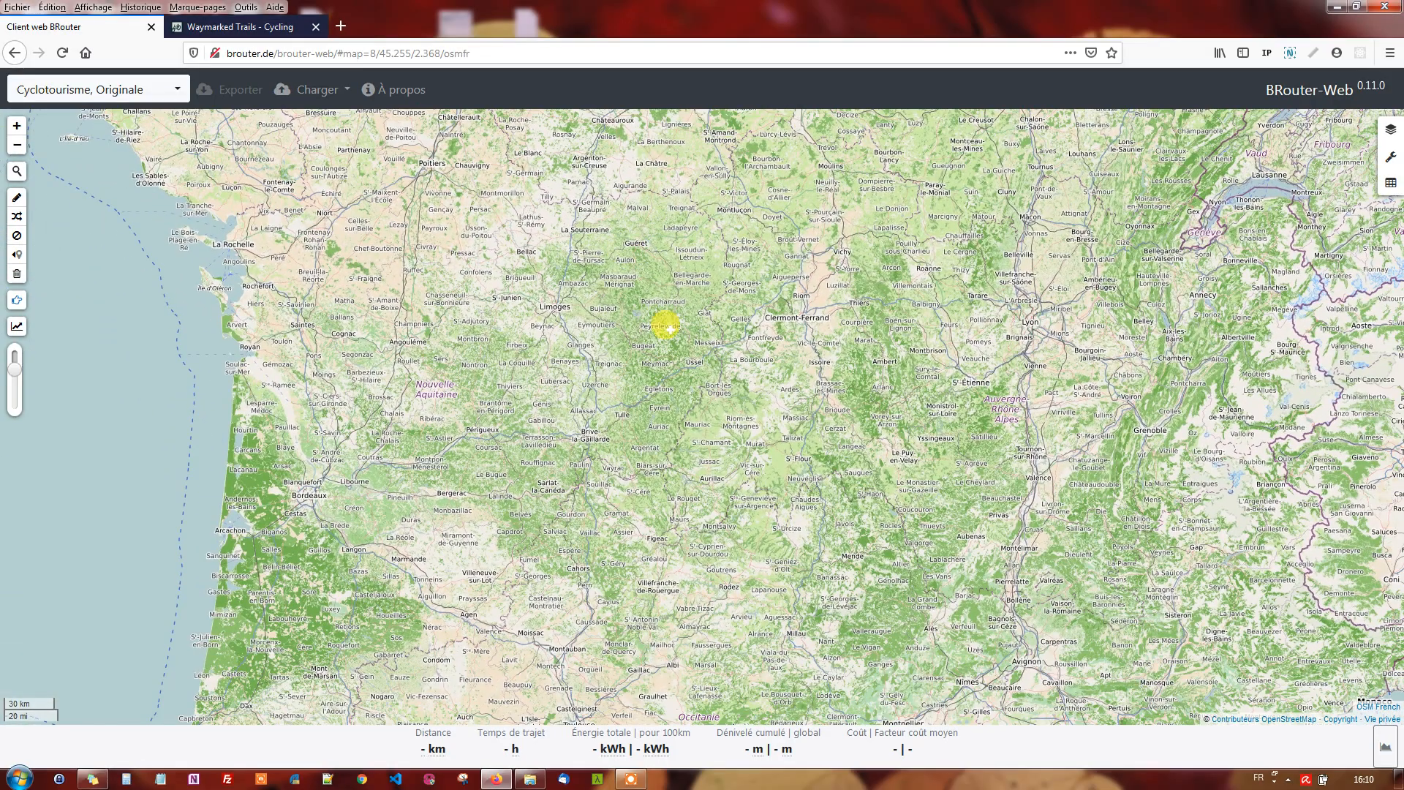
scroll(667, 327, "up", 1)
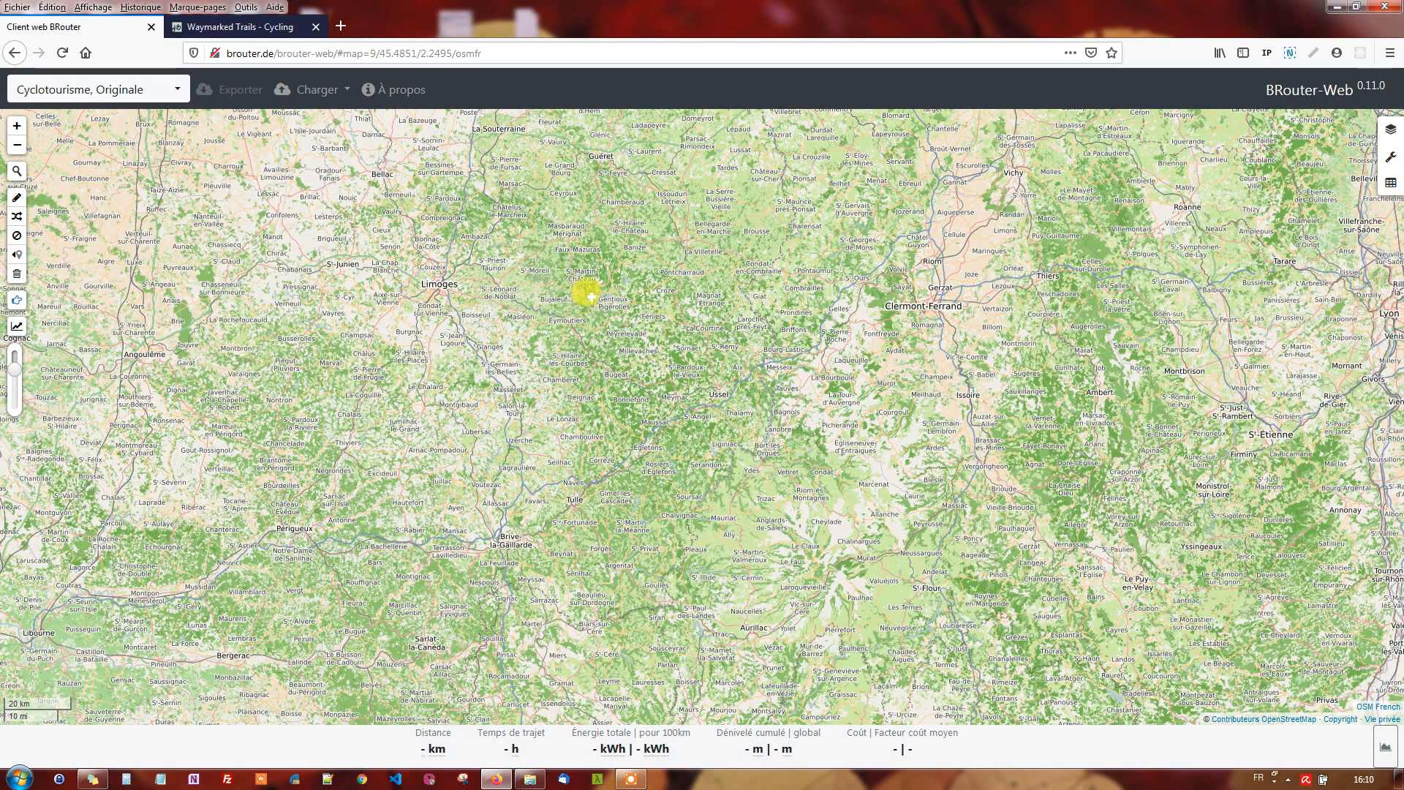
mouse_move(548, 273)
left_mouse_down()
mouse_move(554, 238)
mouse_move(568, 259)
left_mouse_up()
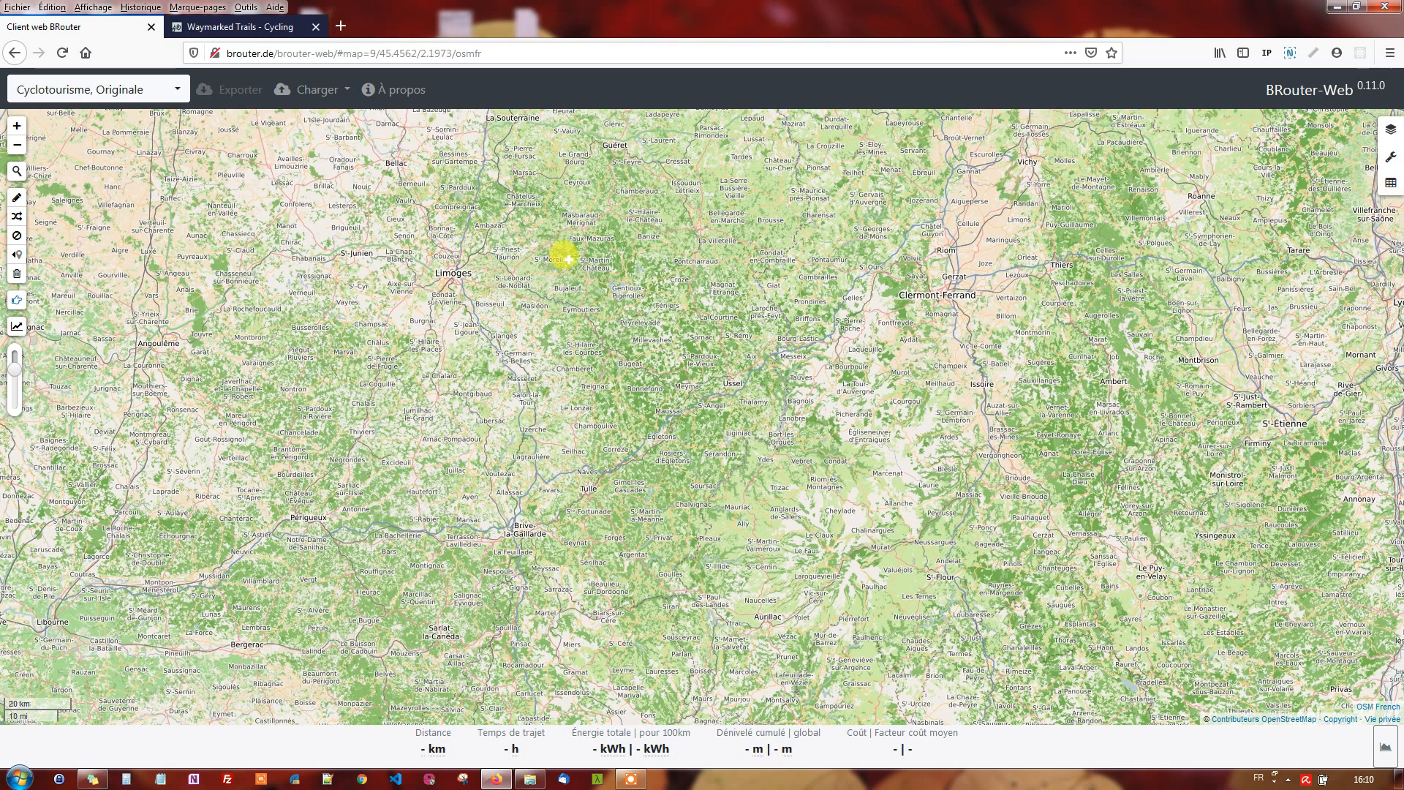
scroll(569, 261, "up", 1)
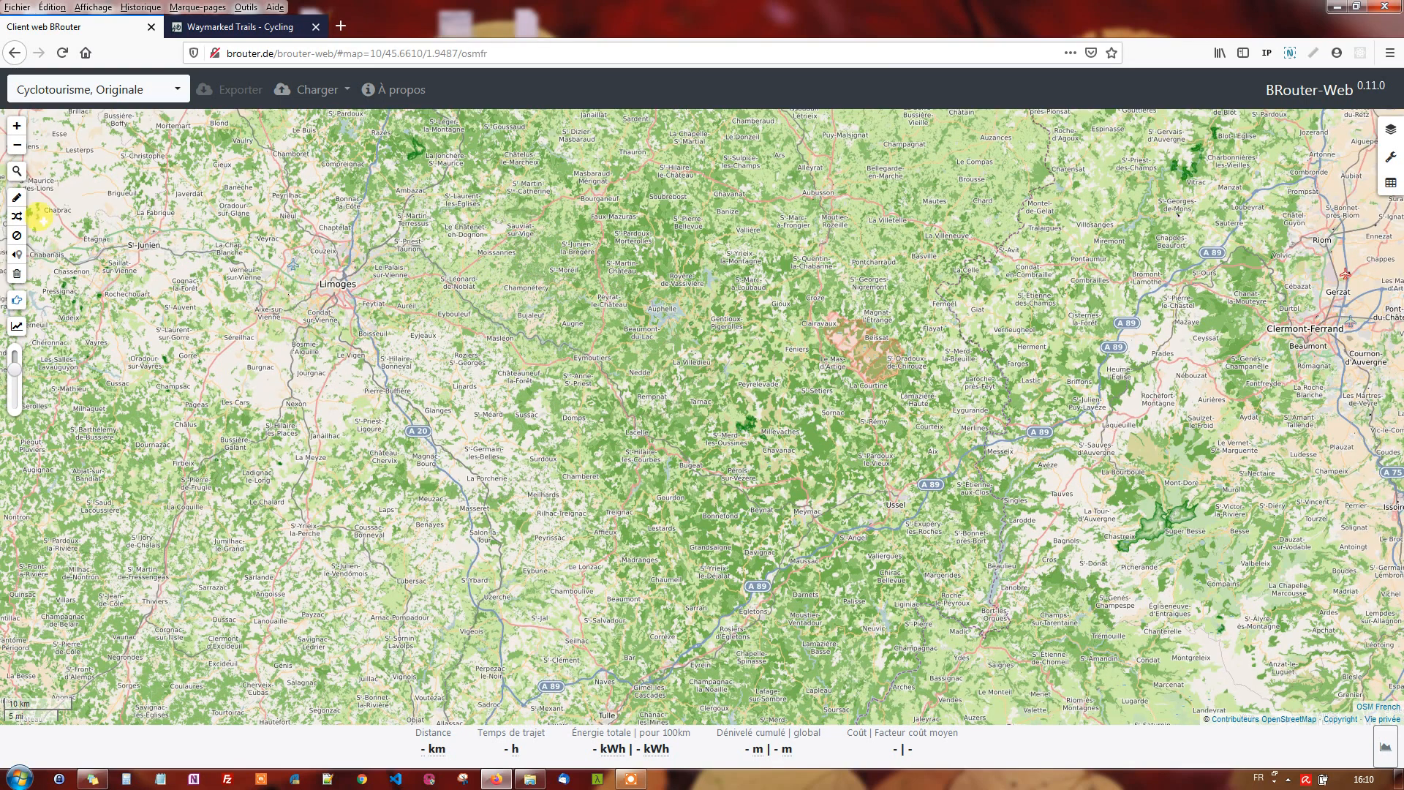
left_click(18, 202)
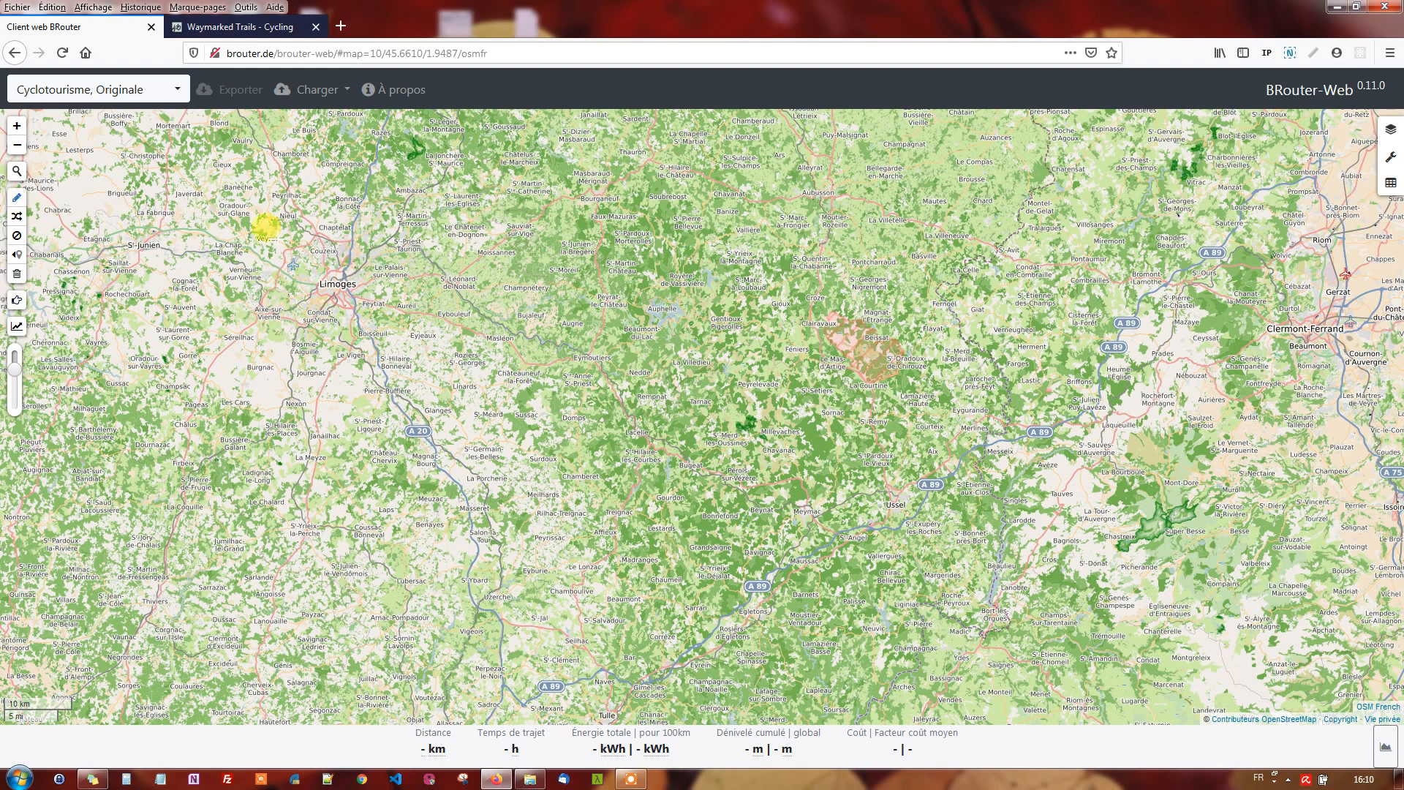
left_click(338, 276)
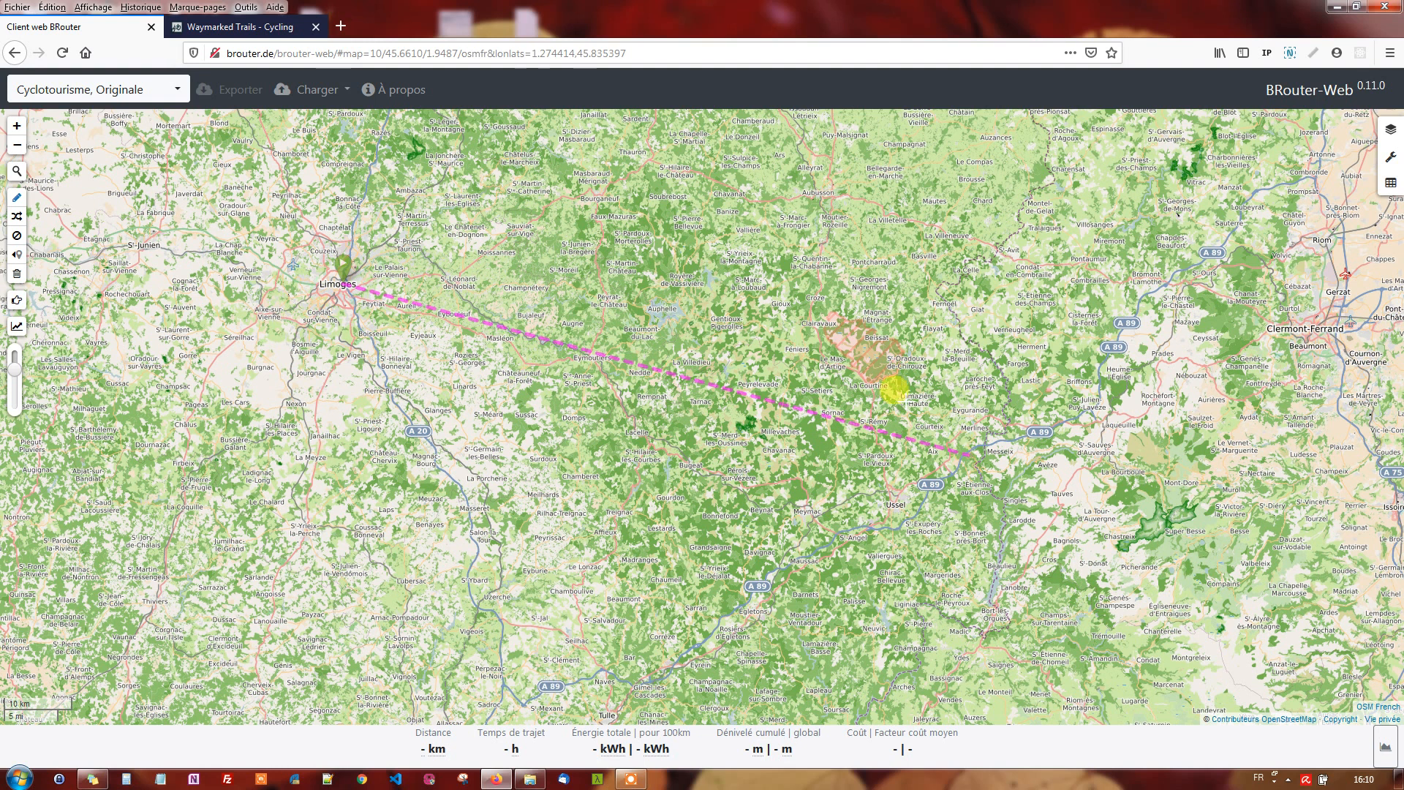
End the route just east of Chambon-sur-Lac in the Auvergne and stop drawing.
left_click_drag(890, 388, 840, 322)
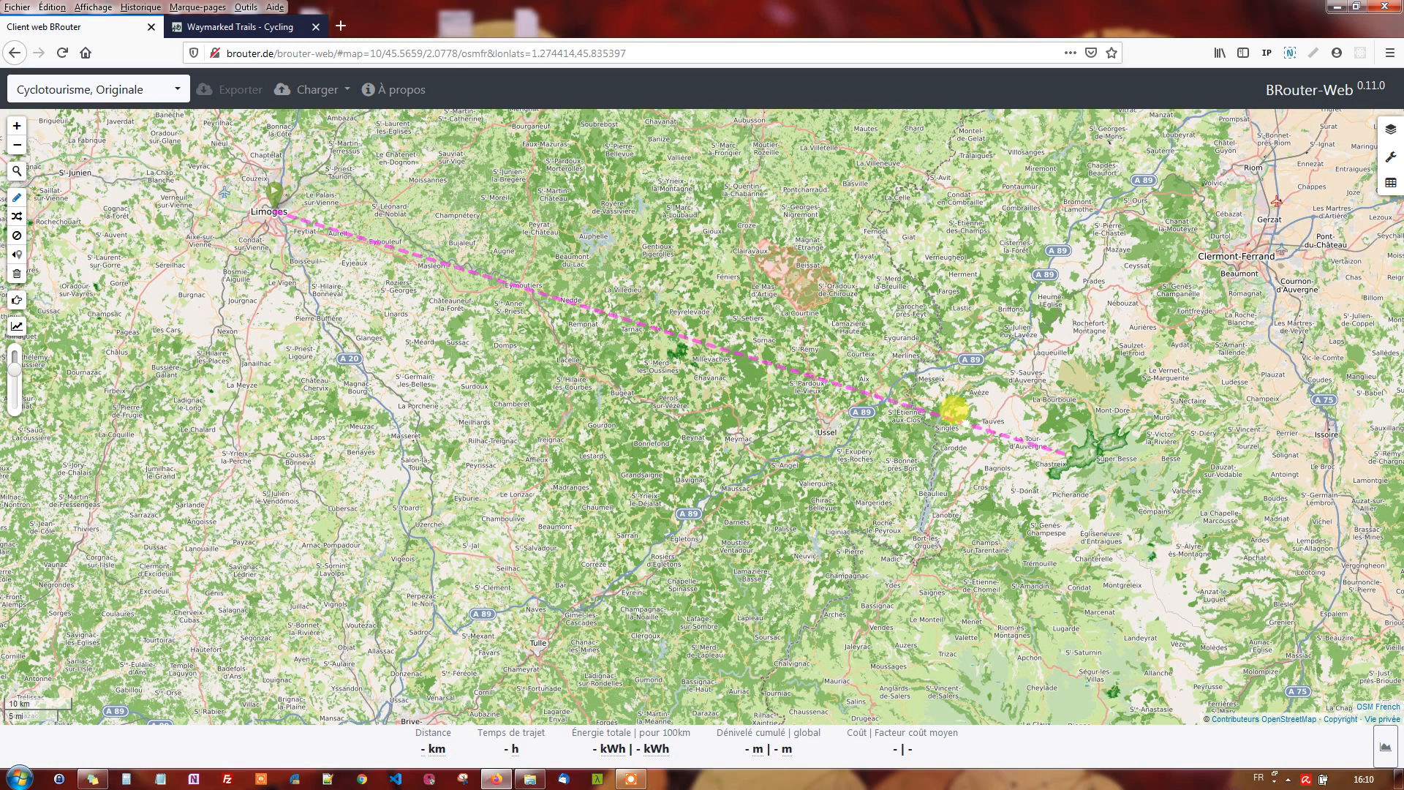
left_click_drag(965, 421, 879, 387)
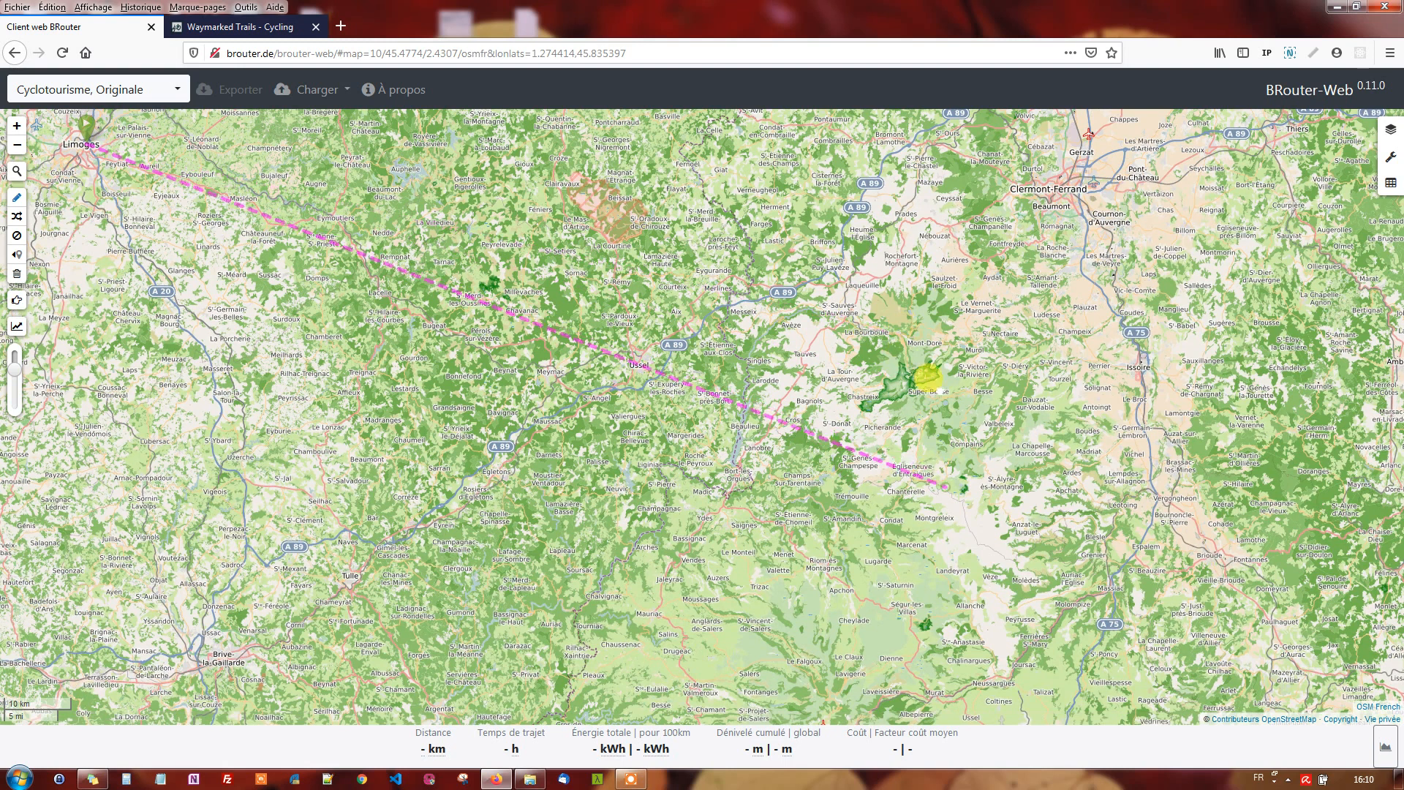
left_click_drag(927, 377, 926, 344)
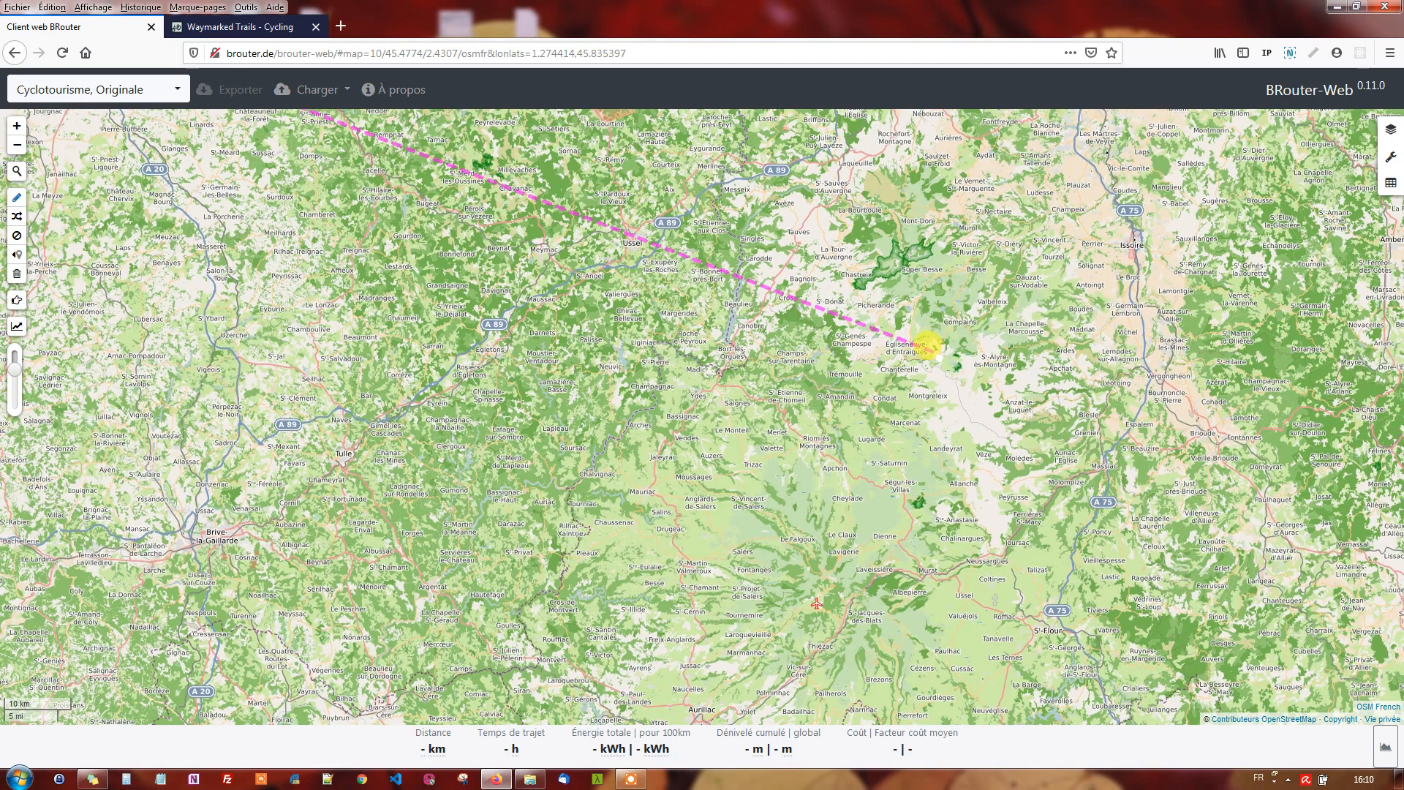
left_click_drag(932, 375, 942, 445)
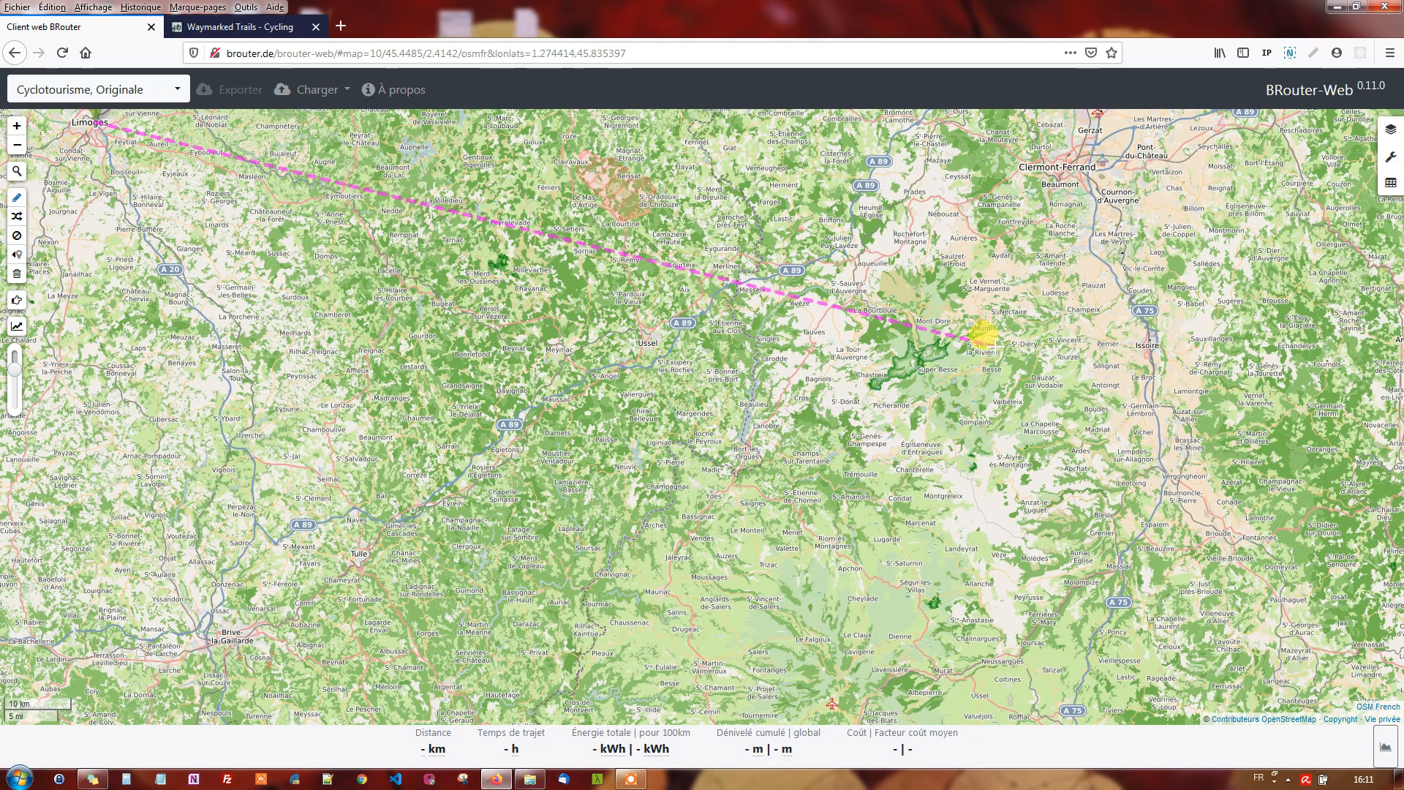
scroll(987, 340, "up", 1)
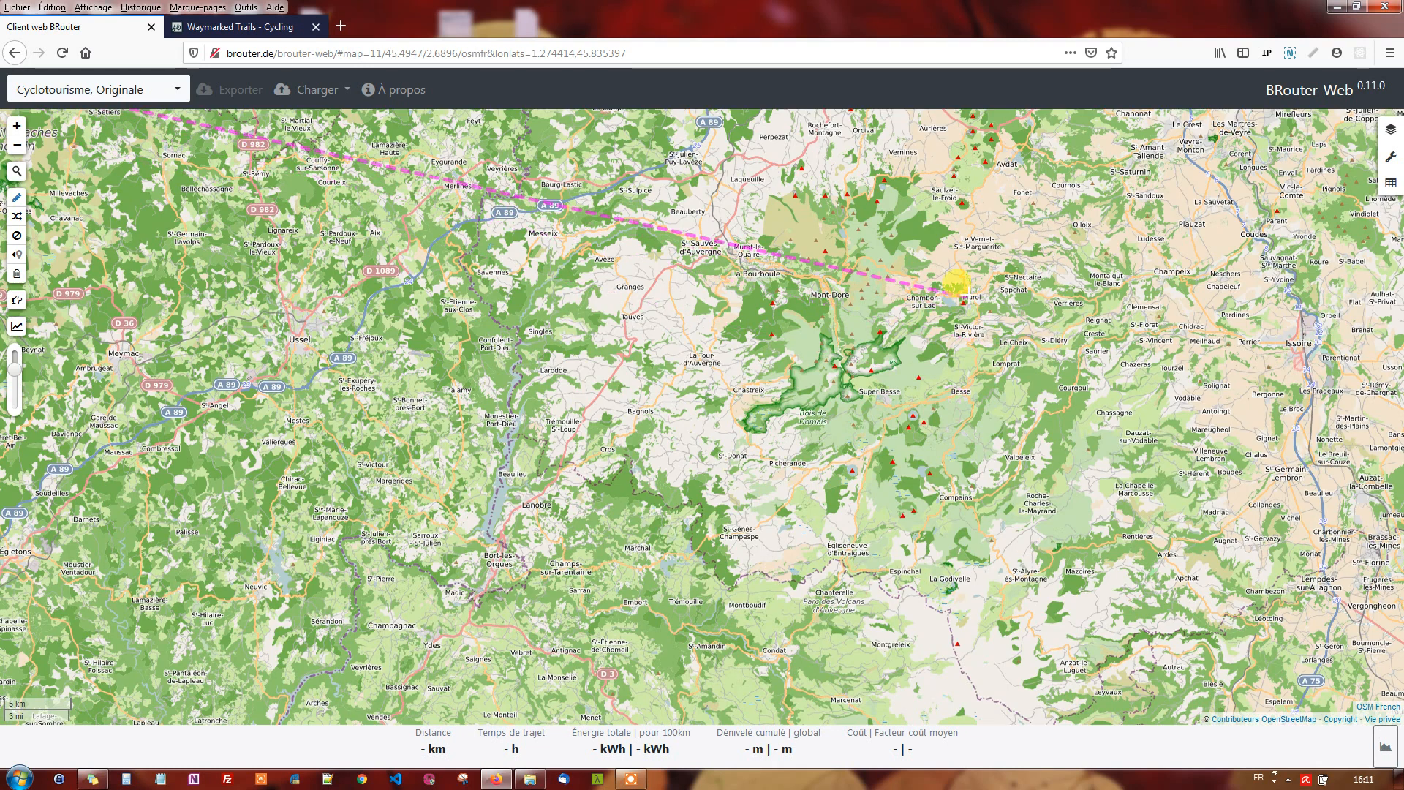
left_click(969, 288)
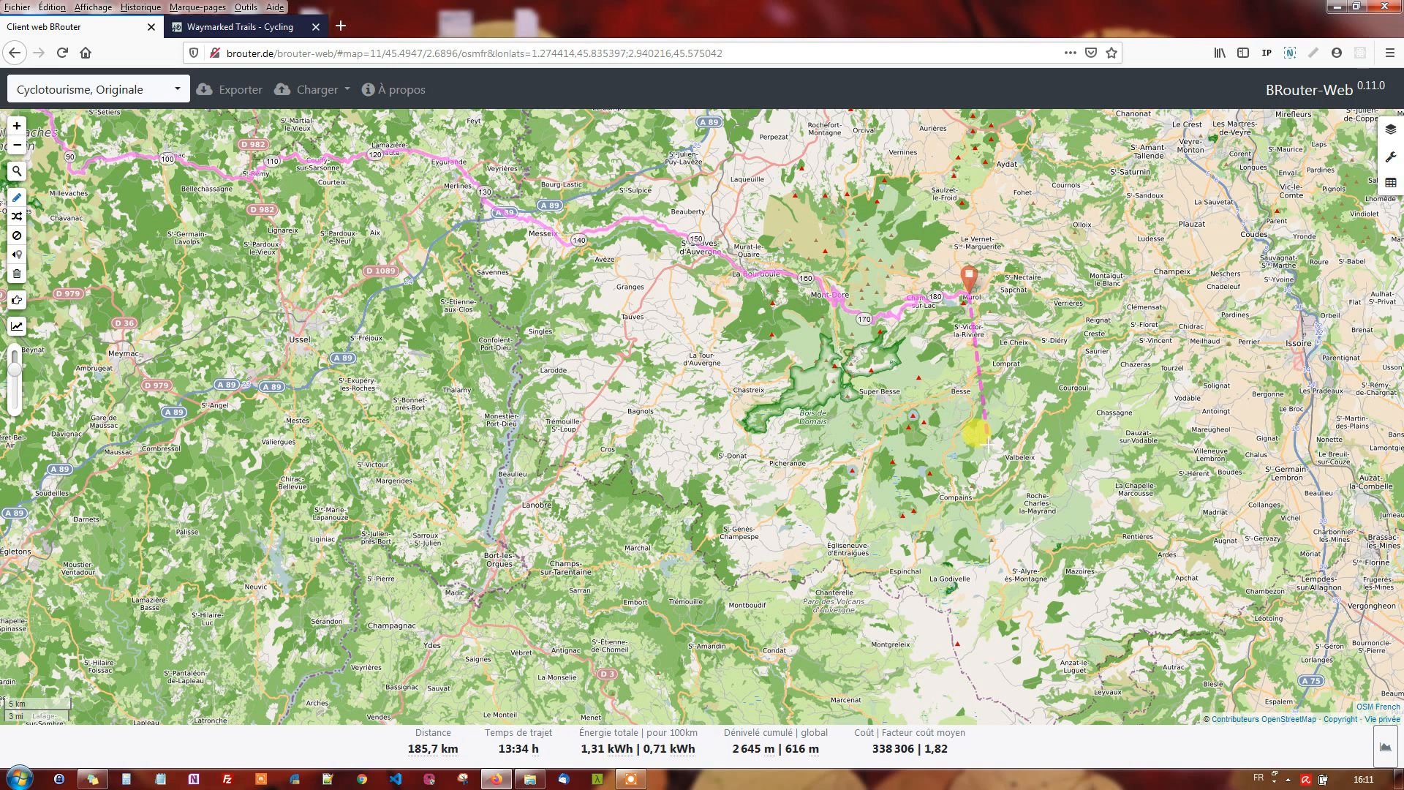
key("Escape")
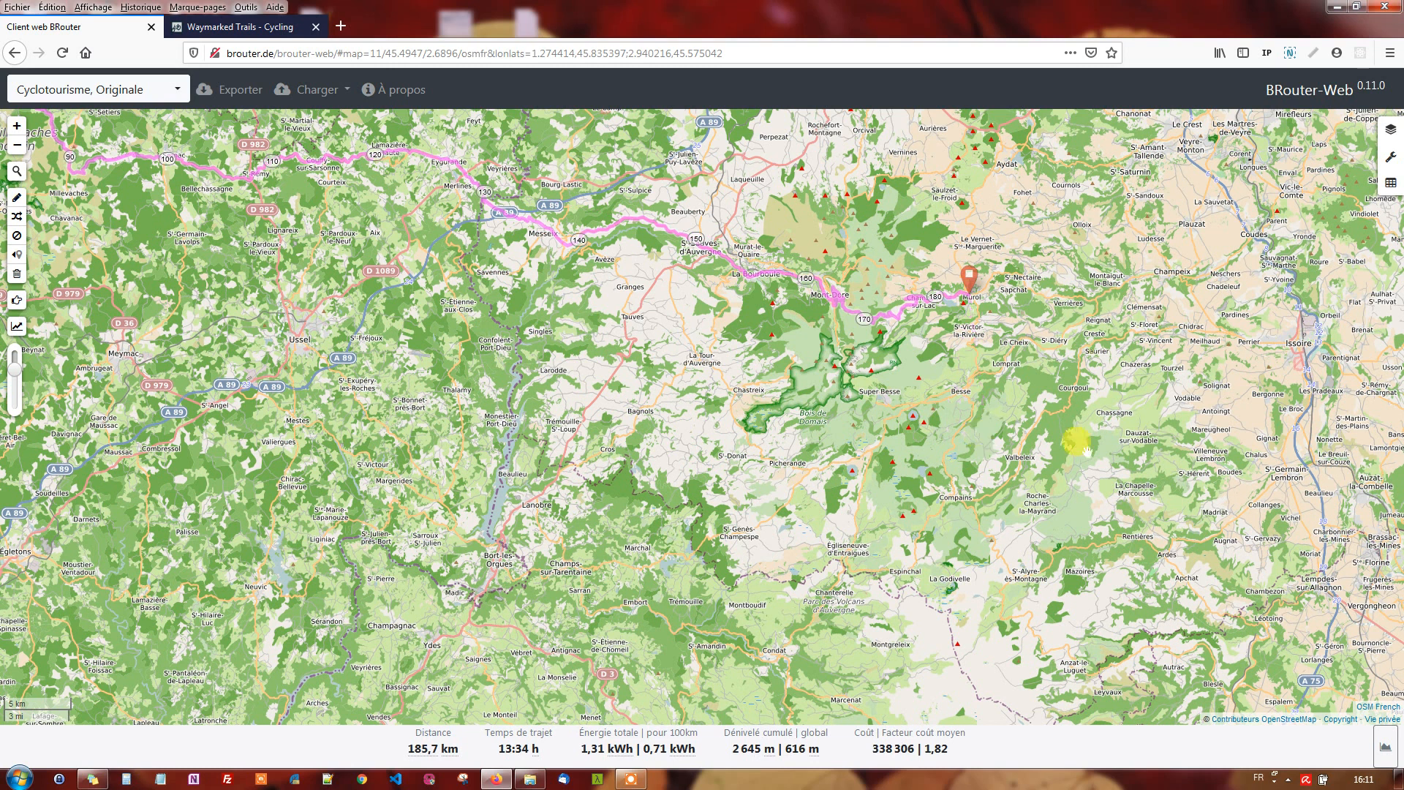
Bring the whole Limoges–Chambon-sur-Lac route into view and display its elevation profile.
left_click_drag(1077, 442, 1126, 542)
left_click_drag(695, 495, 881, 539)
scroll(645, 475, "down", 1)
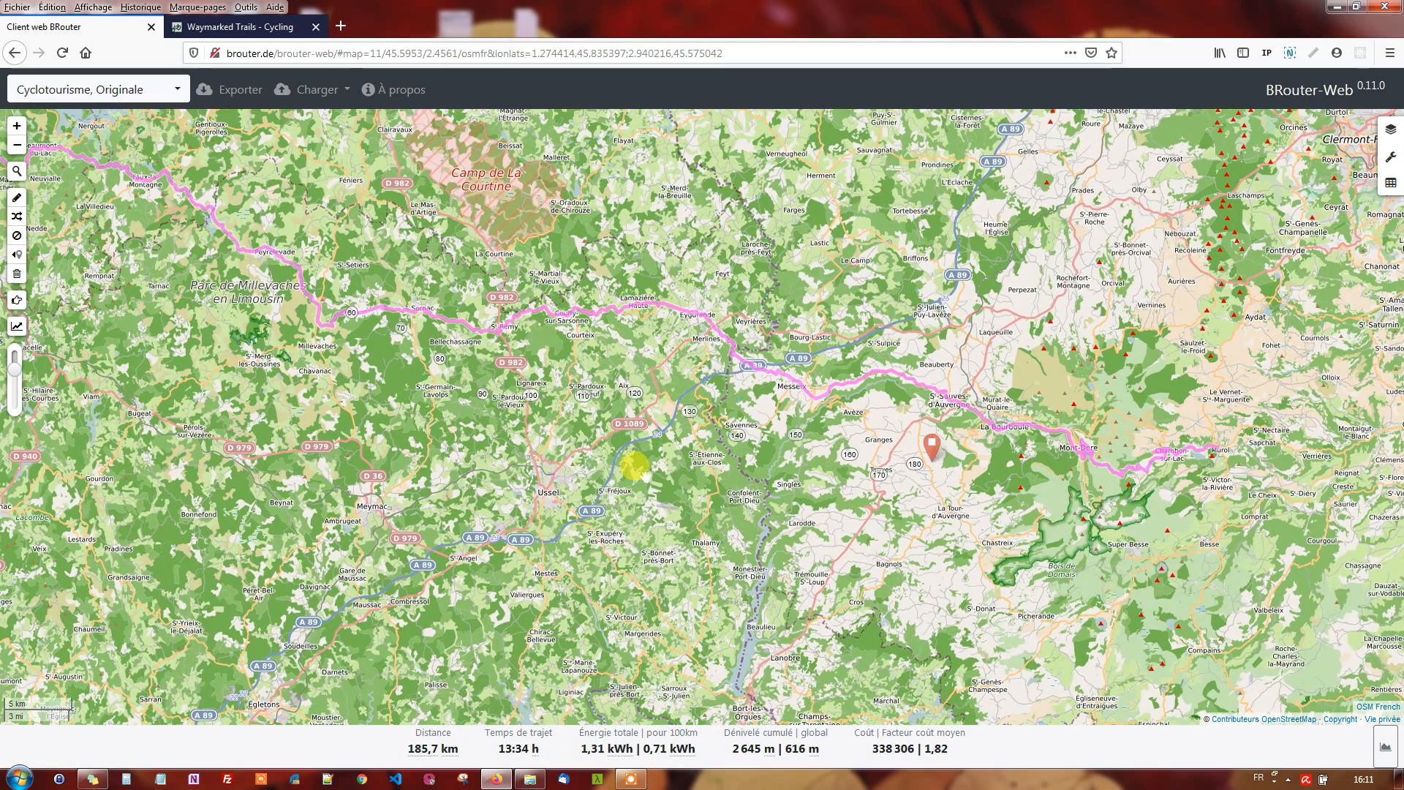
scroll(644, 471, "down", 1)
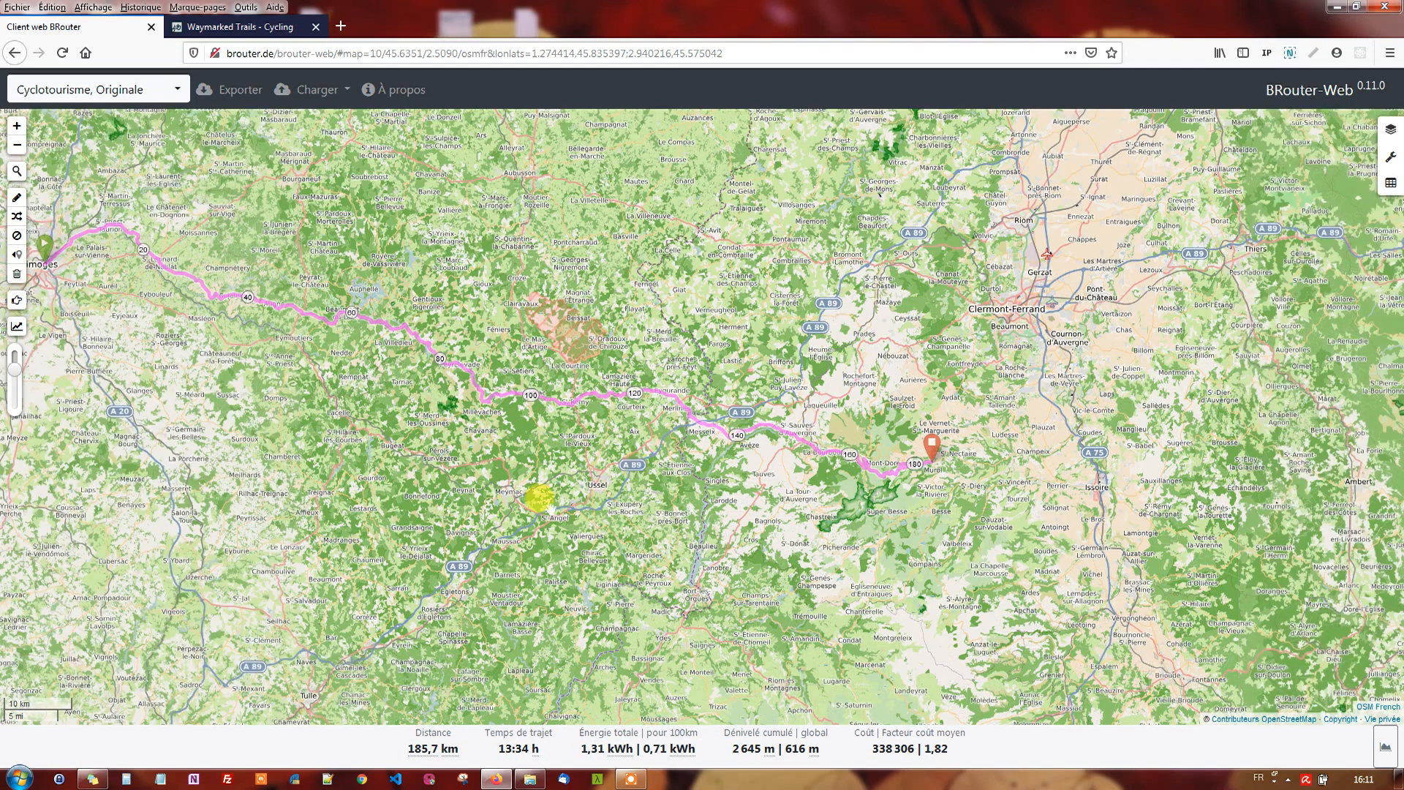
left_click_drag(623, 497, 739, 502)
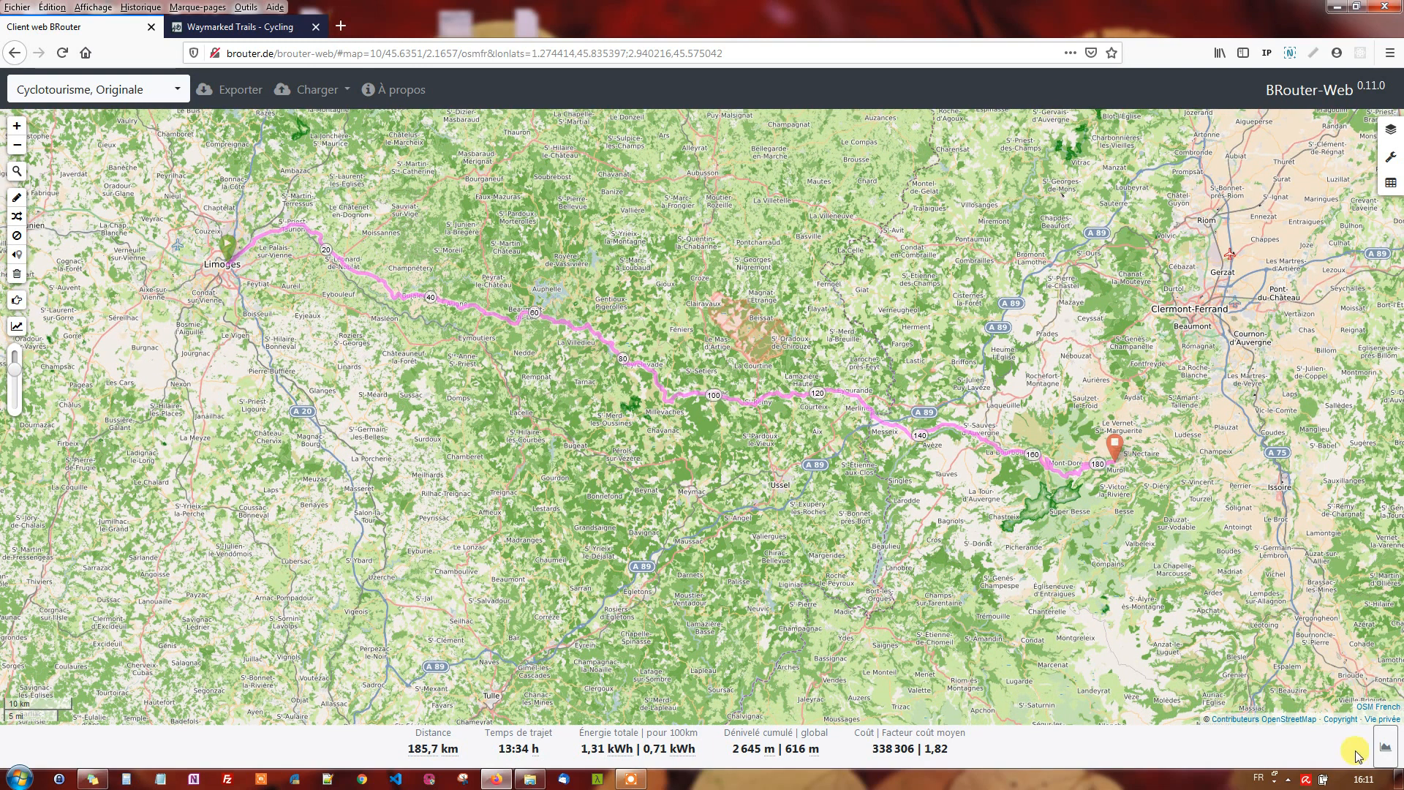
left_click(1382, 752)
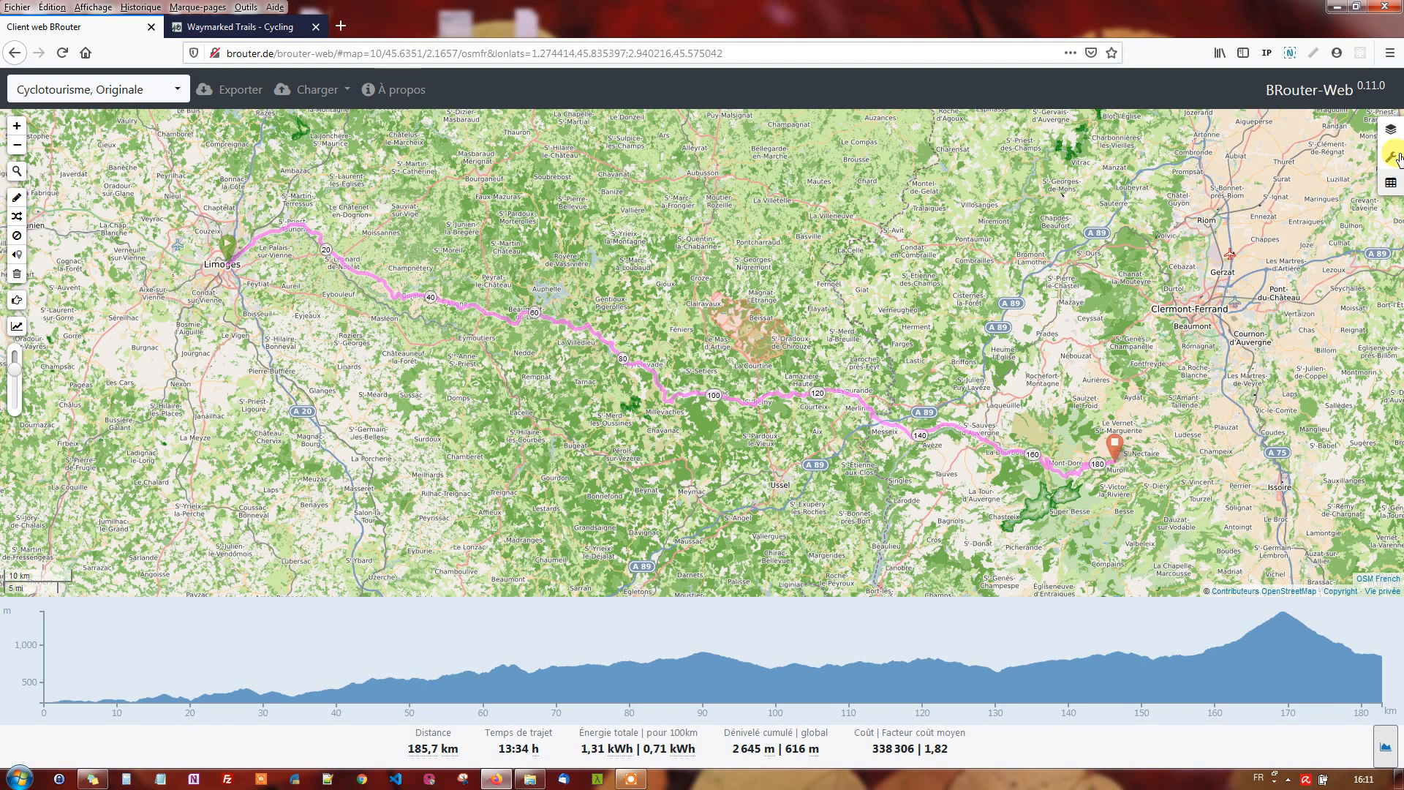
Turn on the "Relief avec ombre (carte randonnée et vélo)" overlay and close the layer settings.
left_click(1392, 130)
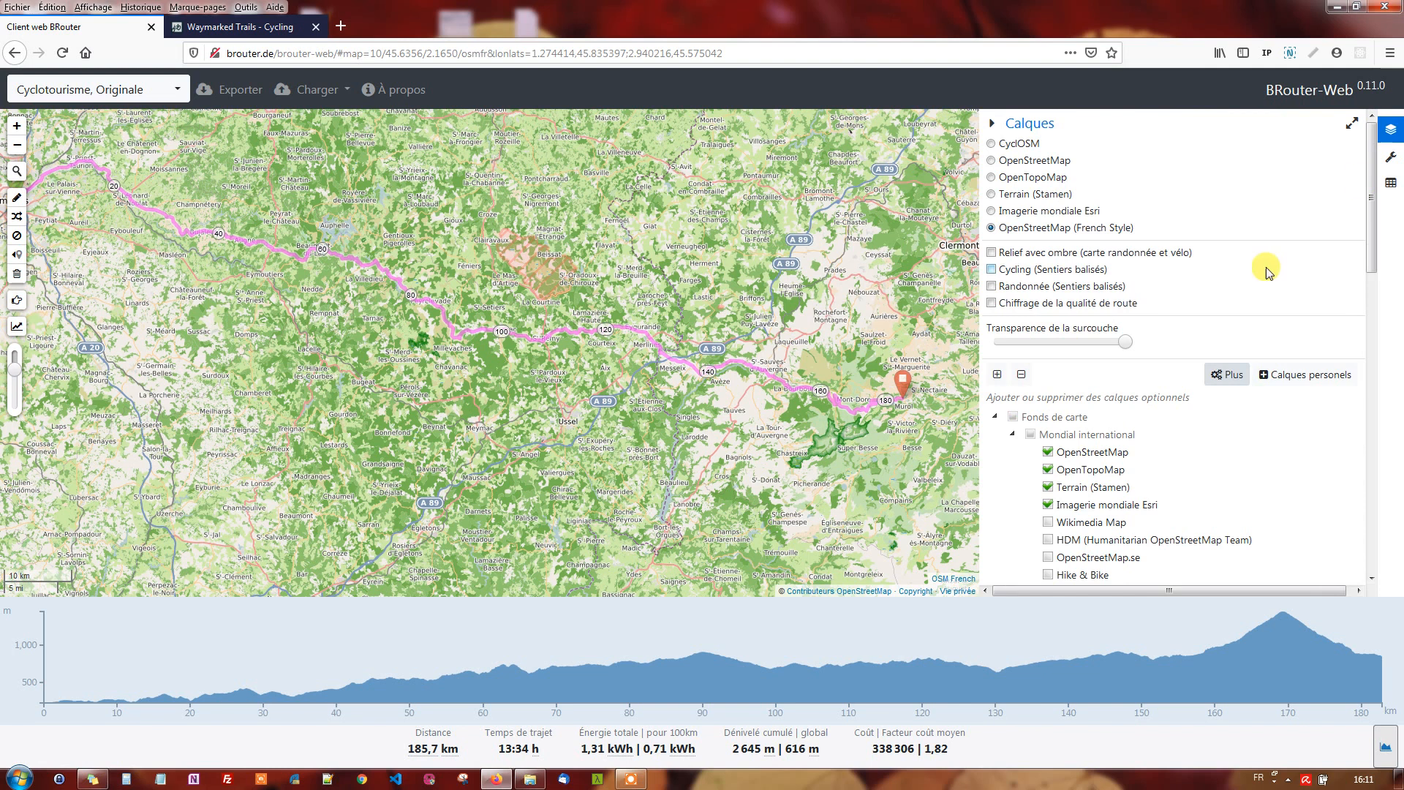
left_click(992, 253)
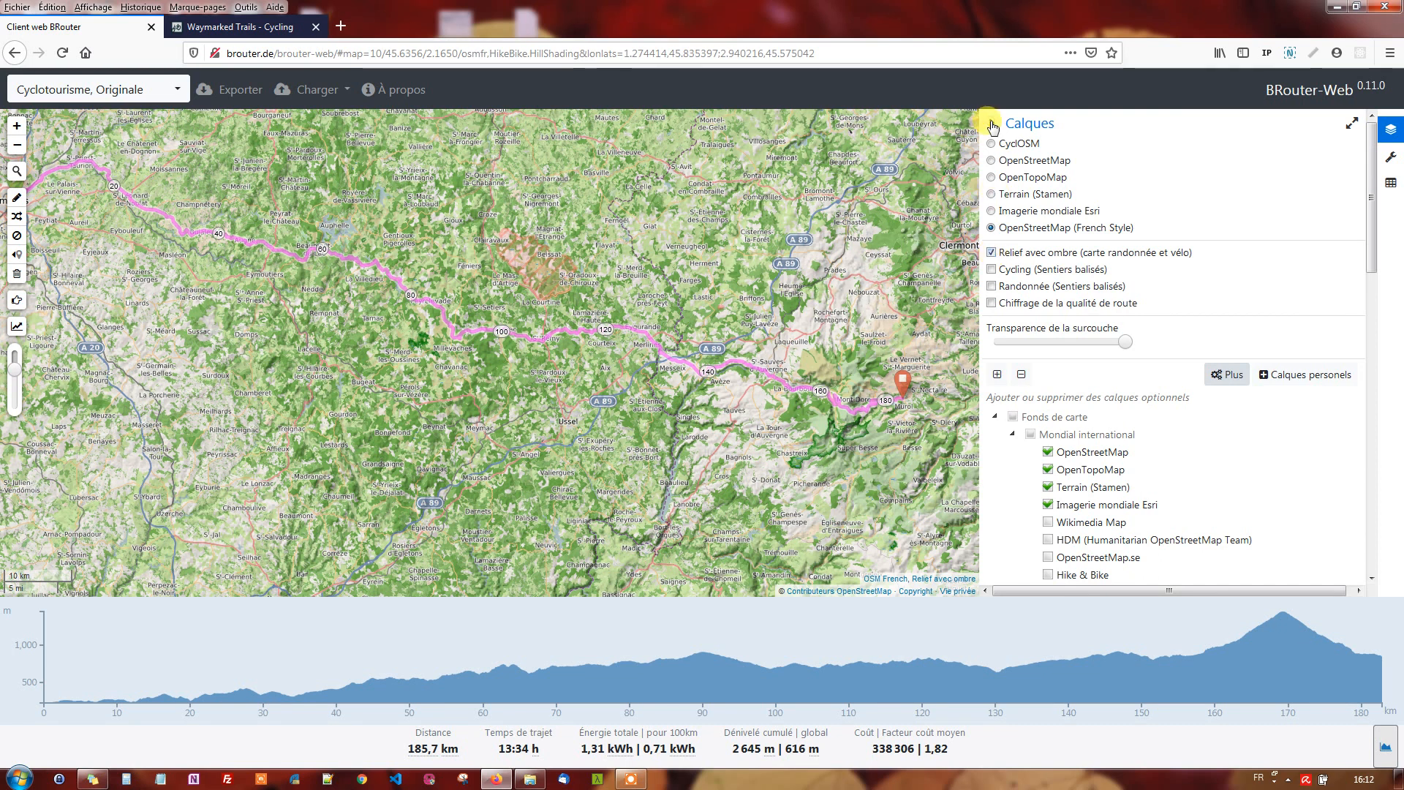
left_click(993, 125)
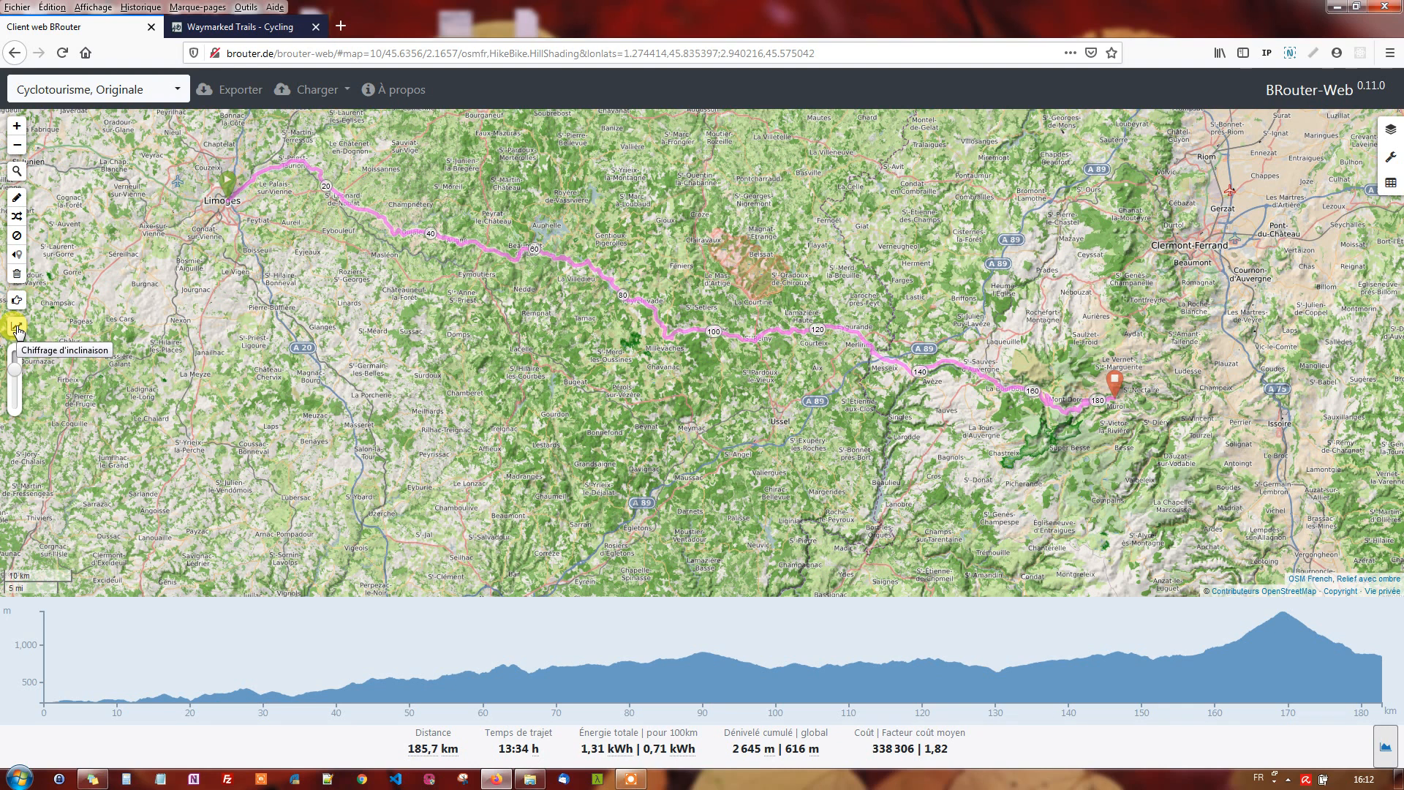
Colour the route by incline, by altitude and by cost in turn, ending with the plain track colour.
left_click(18, 331)
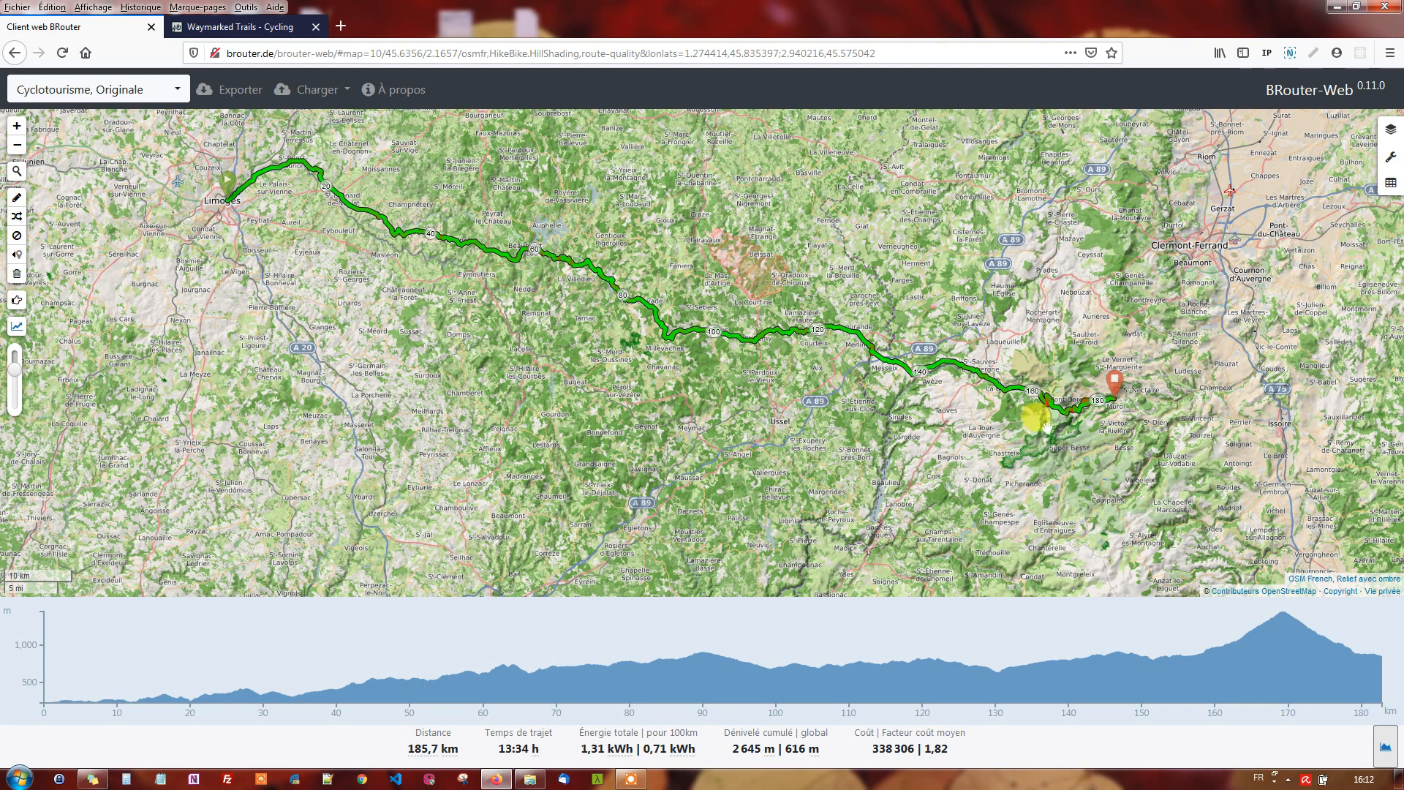
mouse_move(1048, 423)
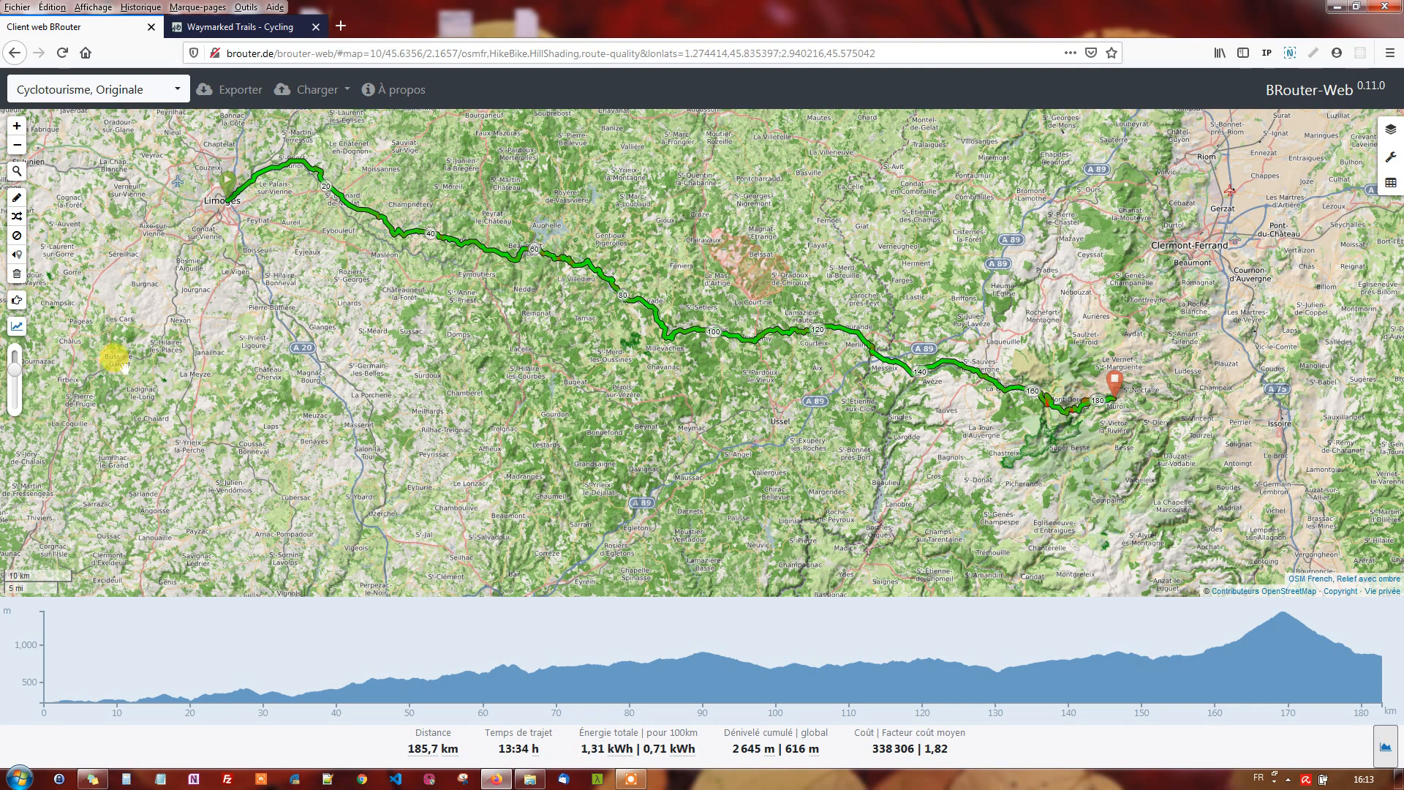
left_click(16, 330)
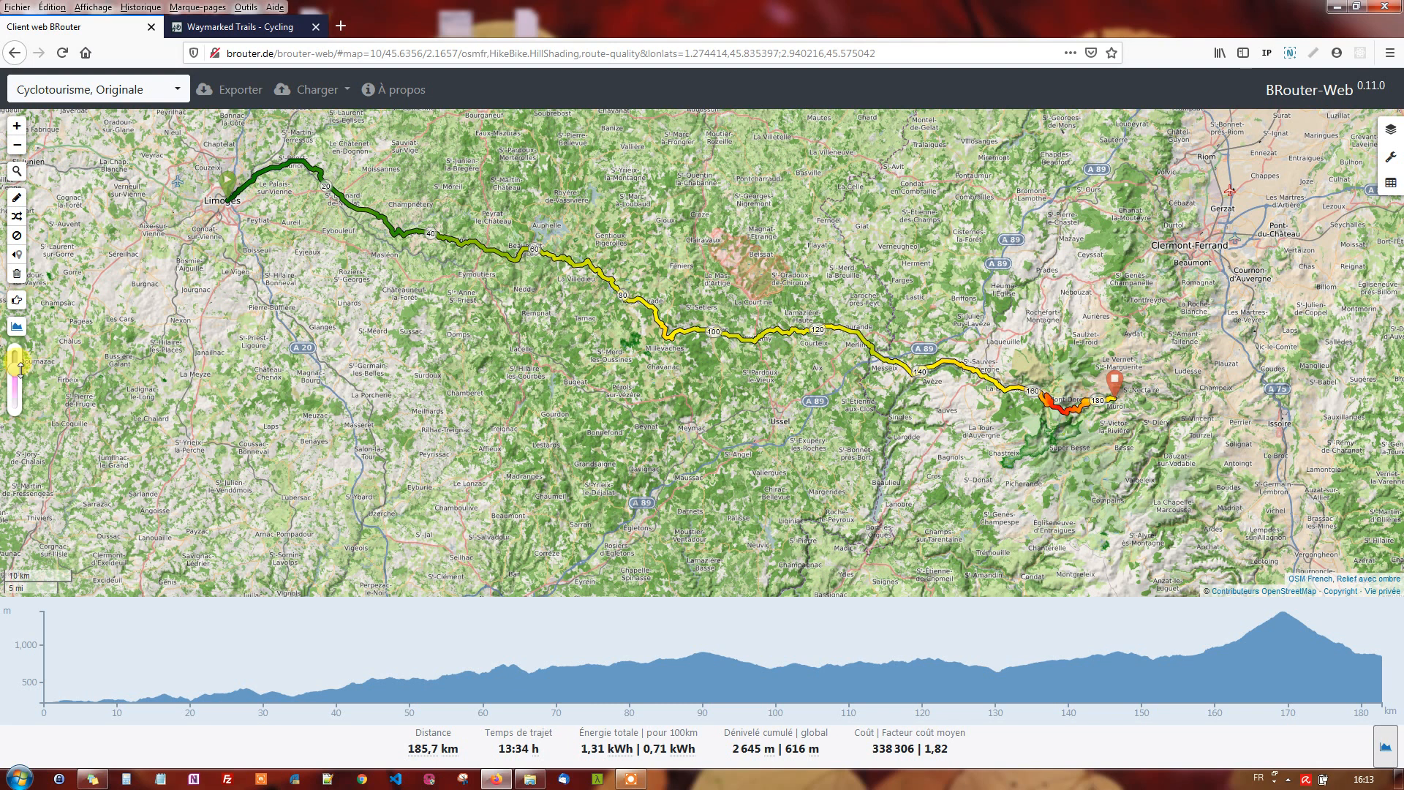
left_click(19, 329)
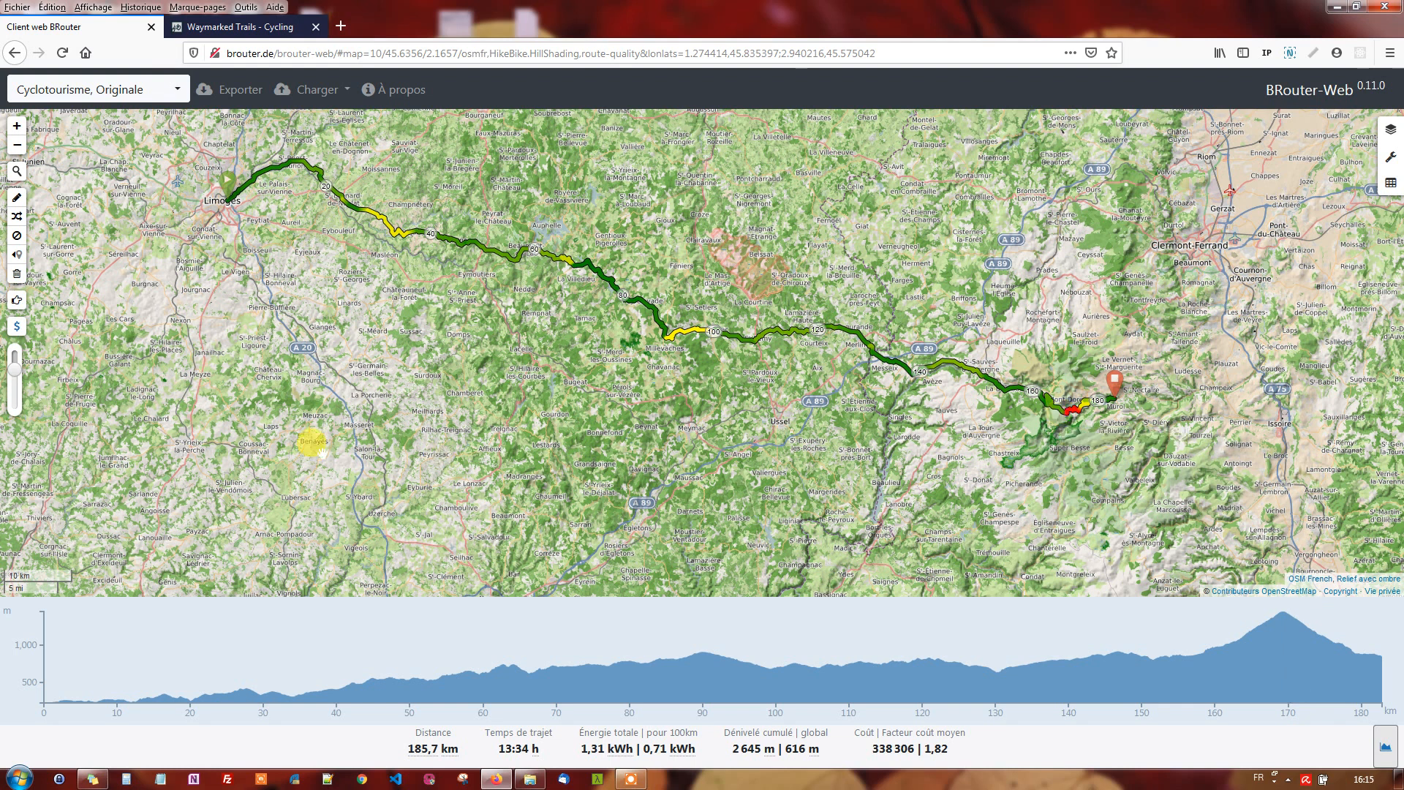
left_click(19, 329)
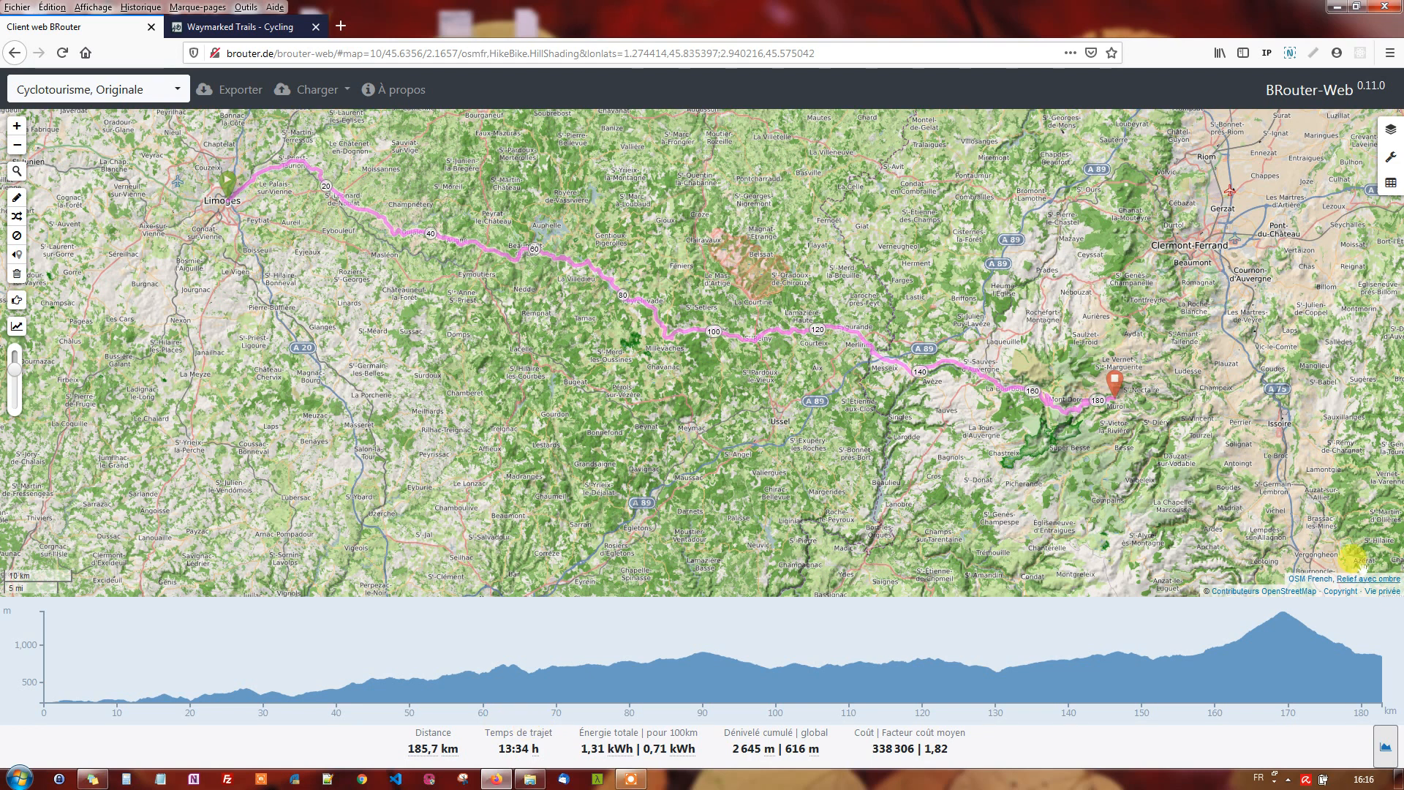
Hide the elevation profile and replace the "Relief avec ombre" overlay with "Cycling (Sentiers balisés)".
left_click(1386, 751)
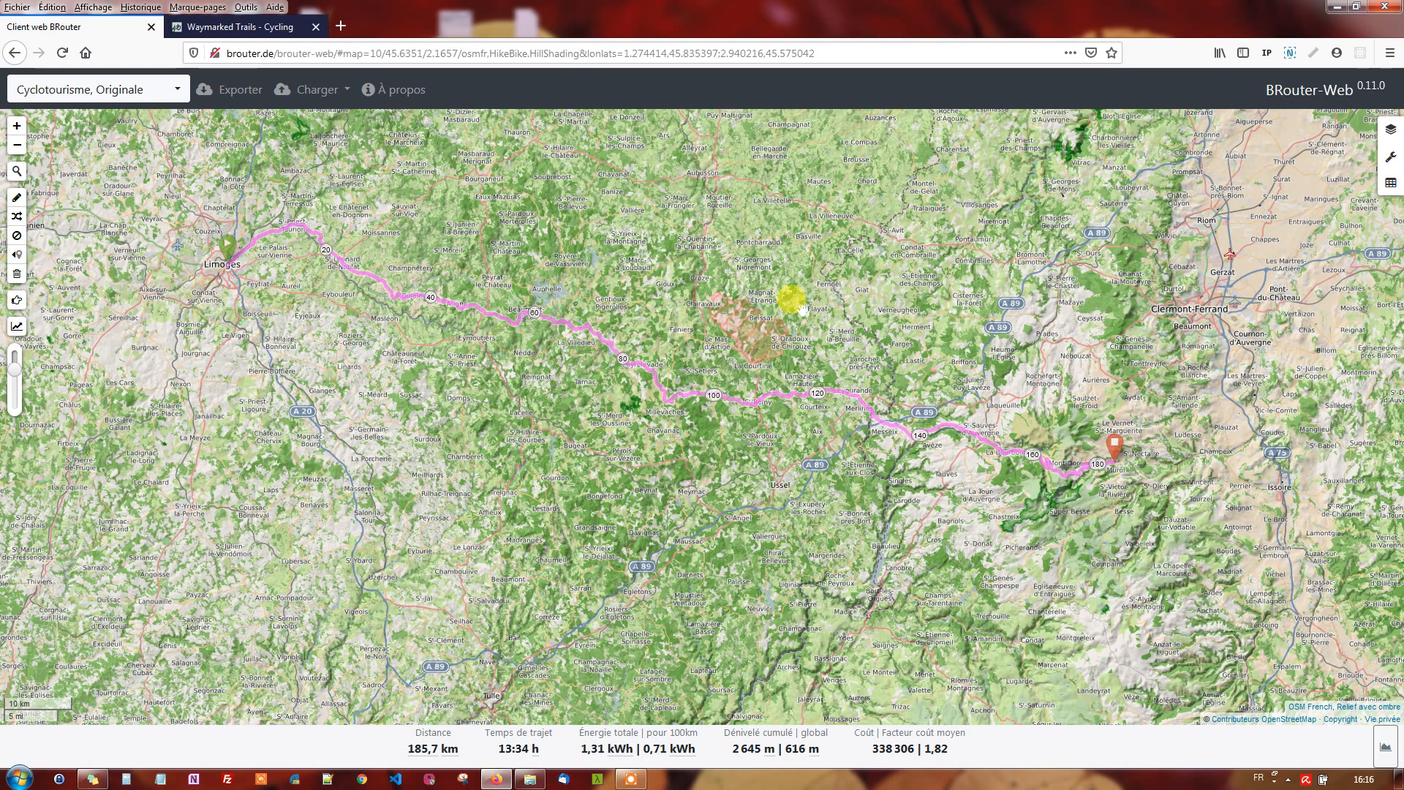
scroll(800, 287, "down", 1)
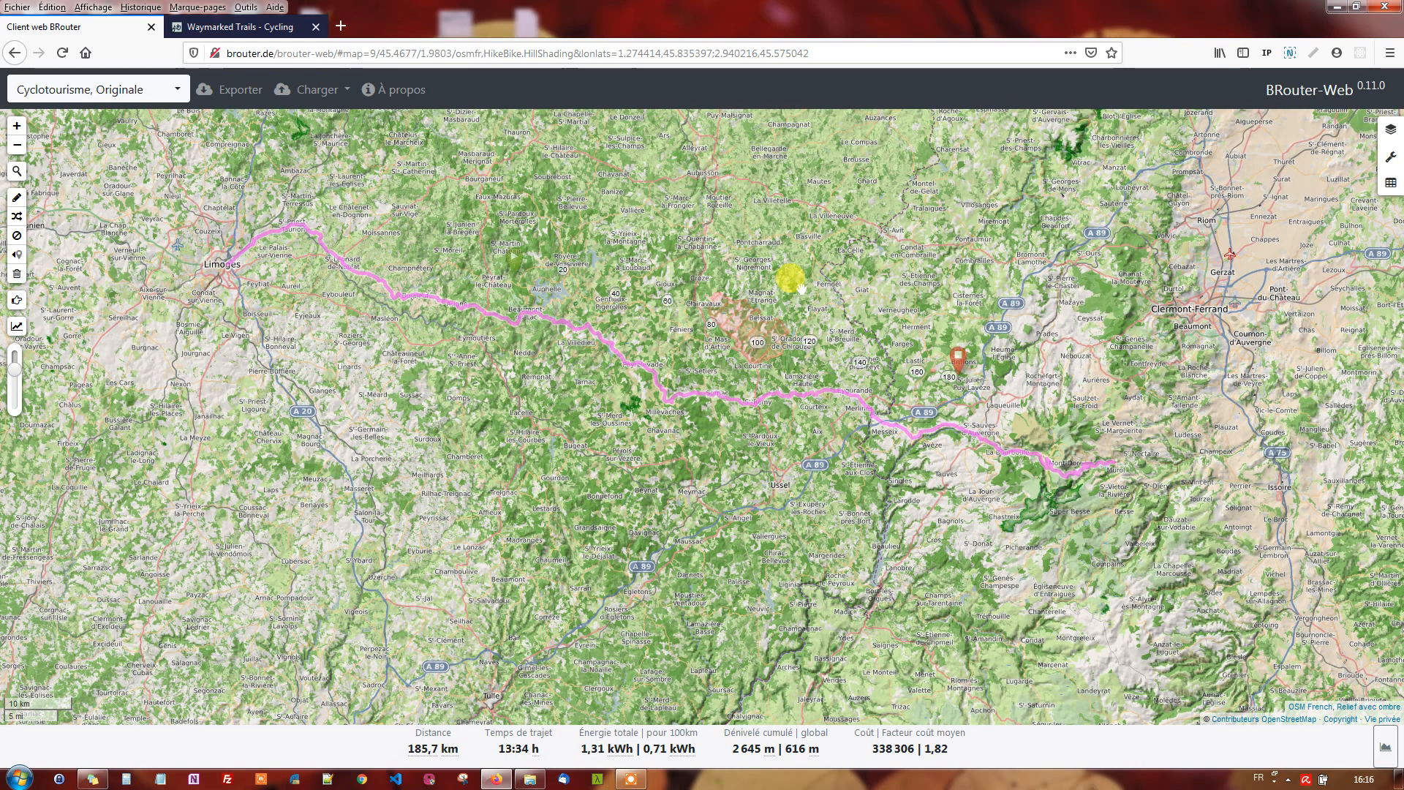
scroll(801, 287, "down", 1)
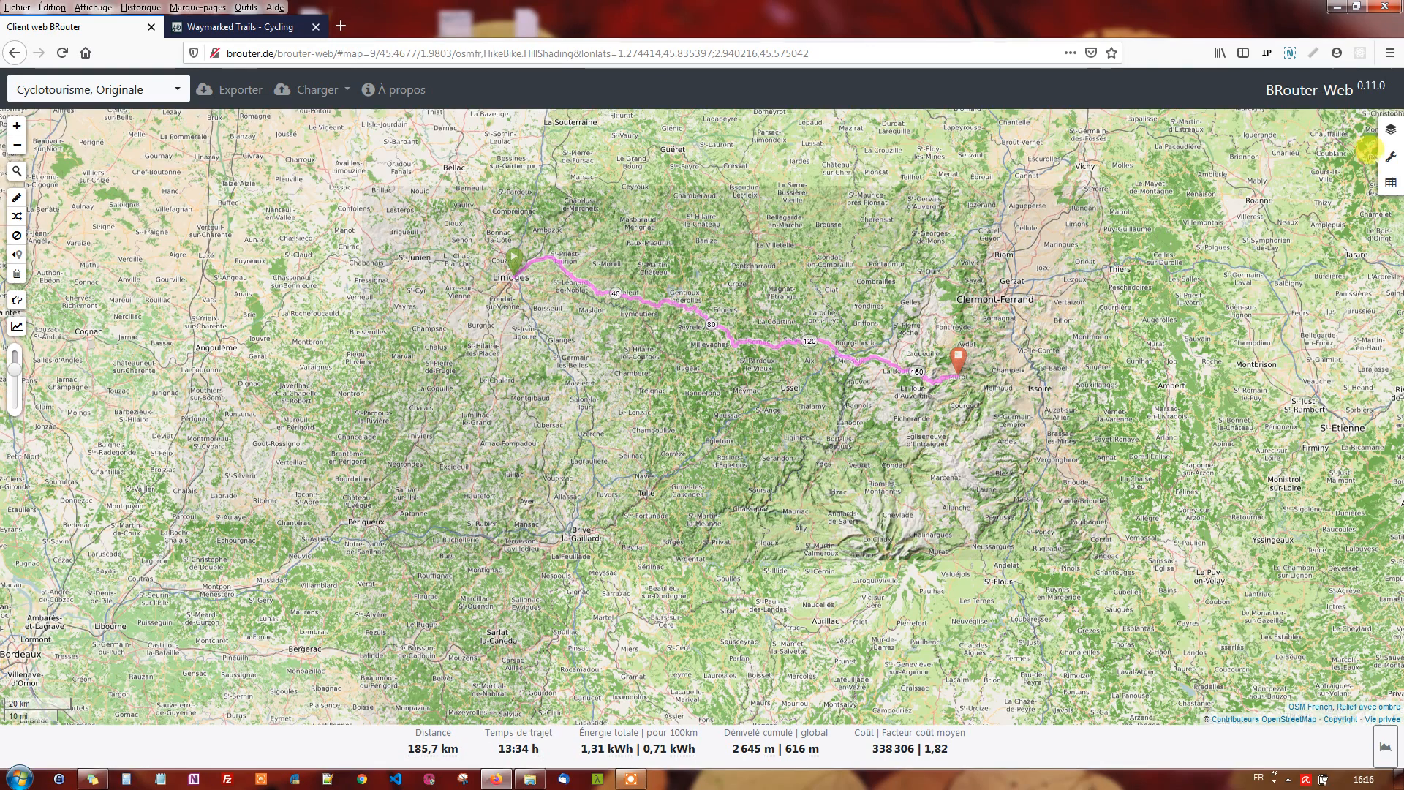
left_click(1393, 160)
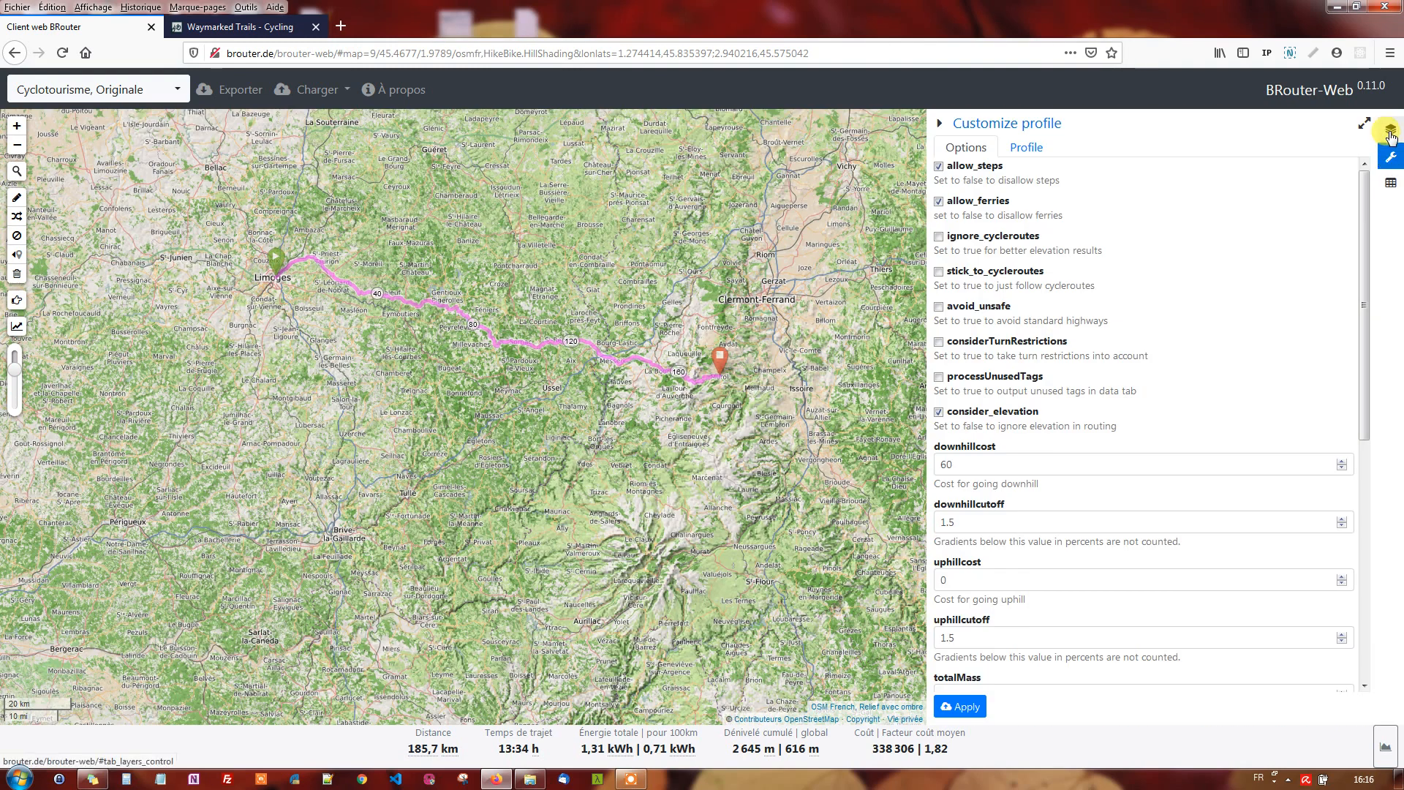
left_click(1391, 132)
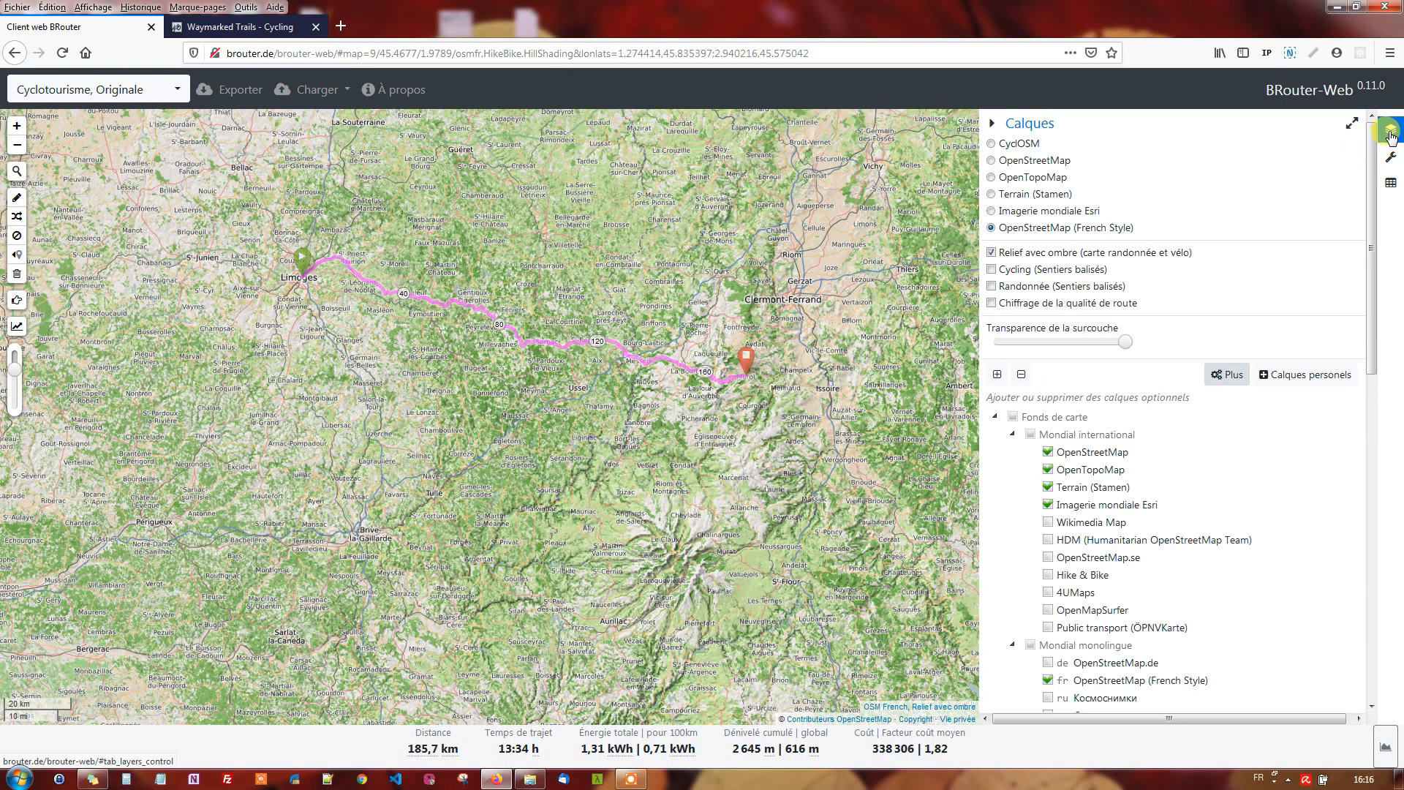
left_click(991, 253)
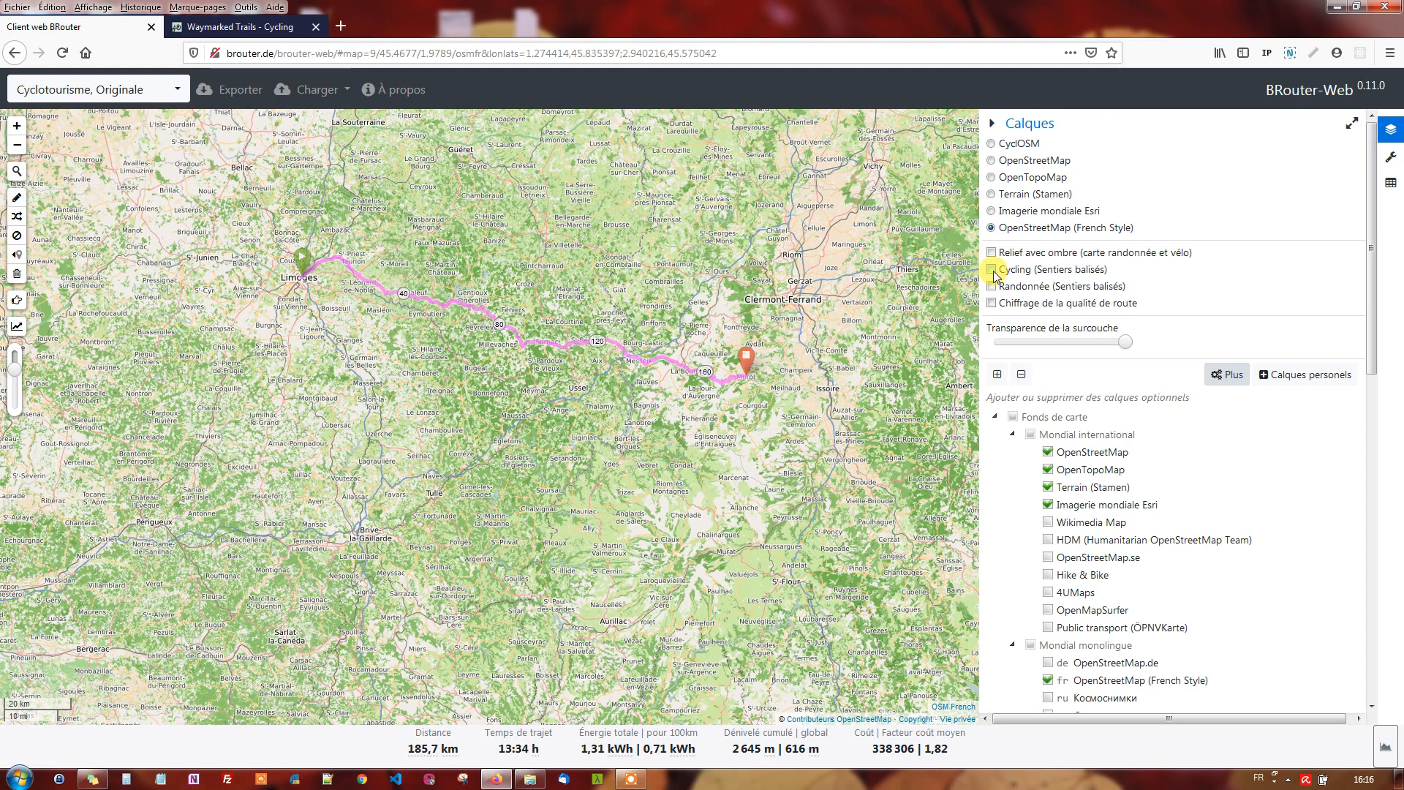
left_click(991, 270)
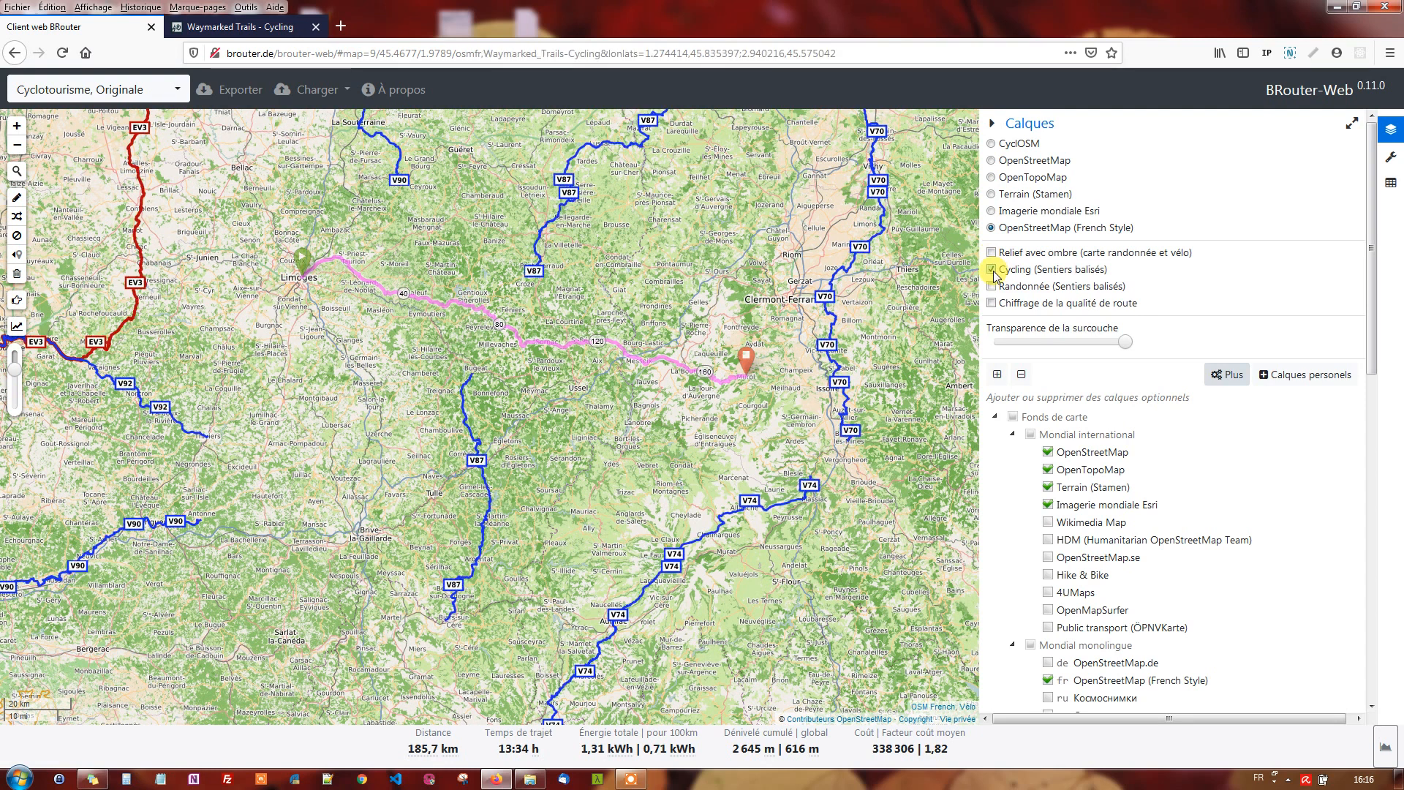